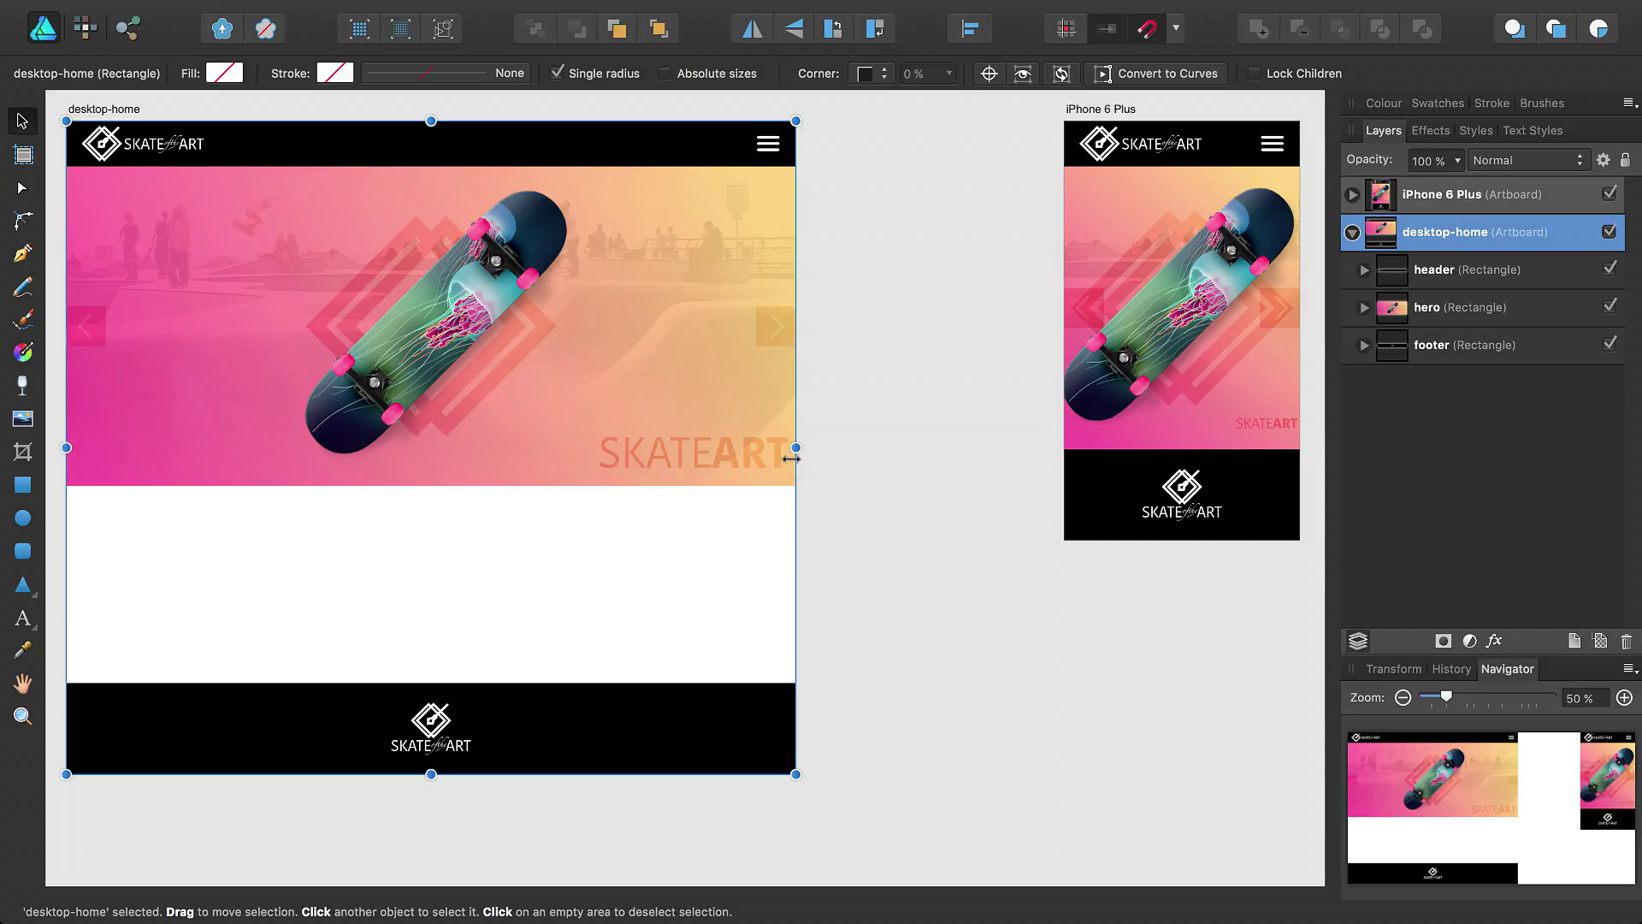
- Widen the desktop-home artboard, then reduce its height until the footer meets the hero section
drag(795, 447, 865, 453)
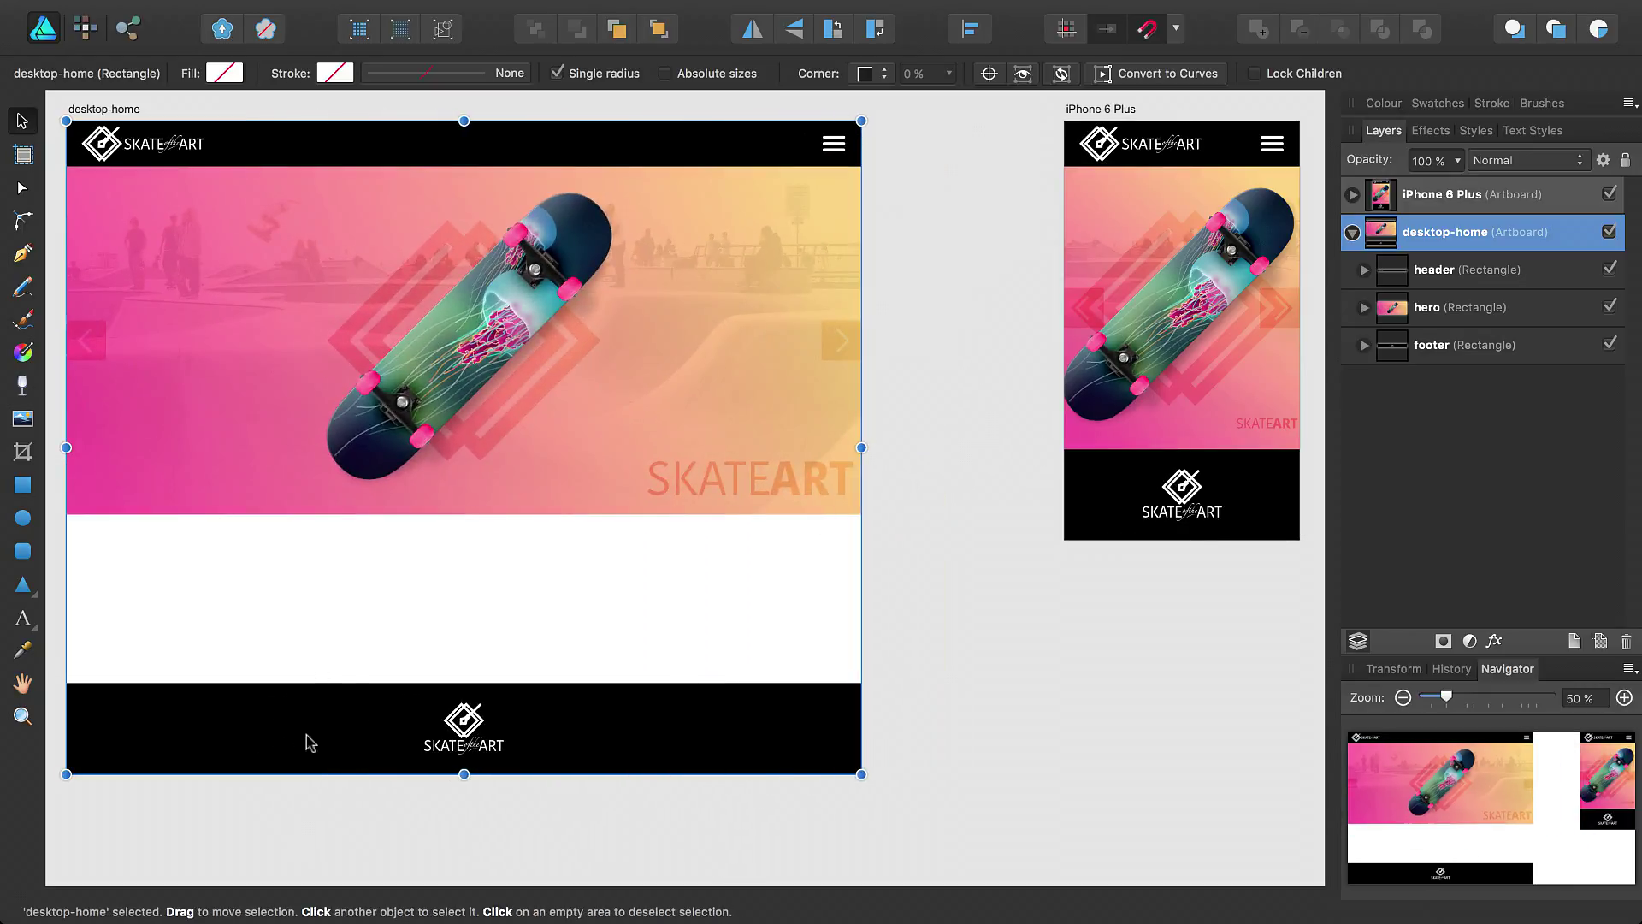
drag(463, 774, 460, 580)
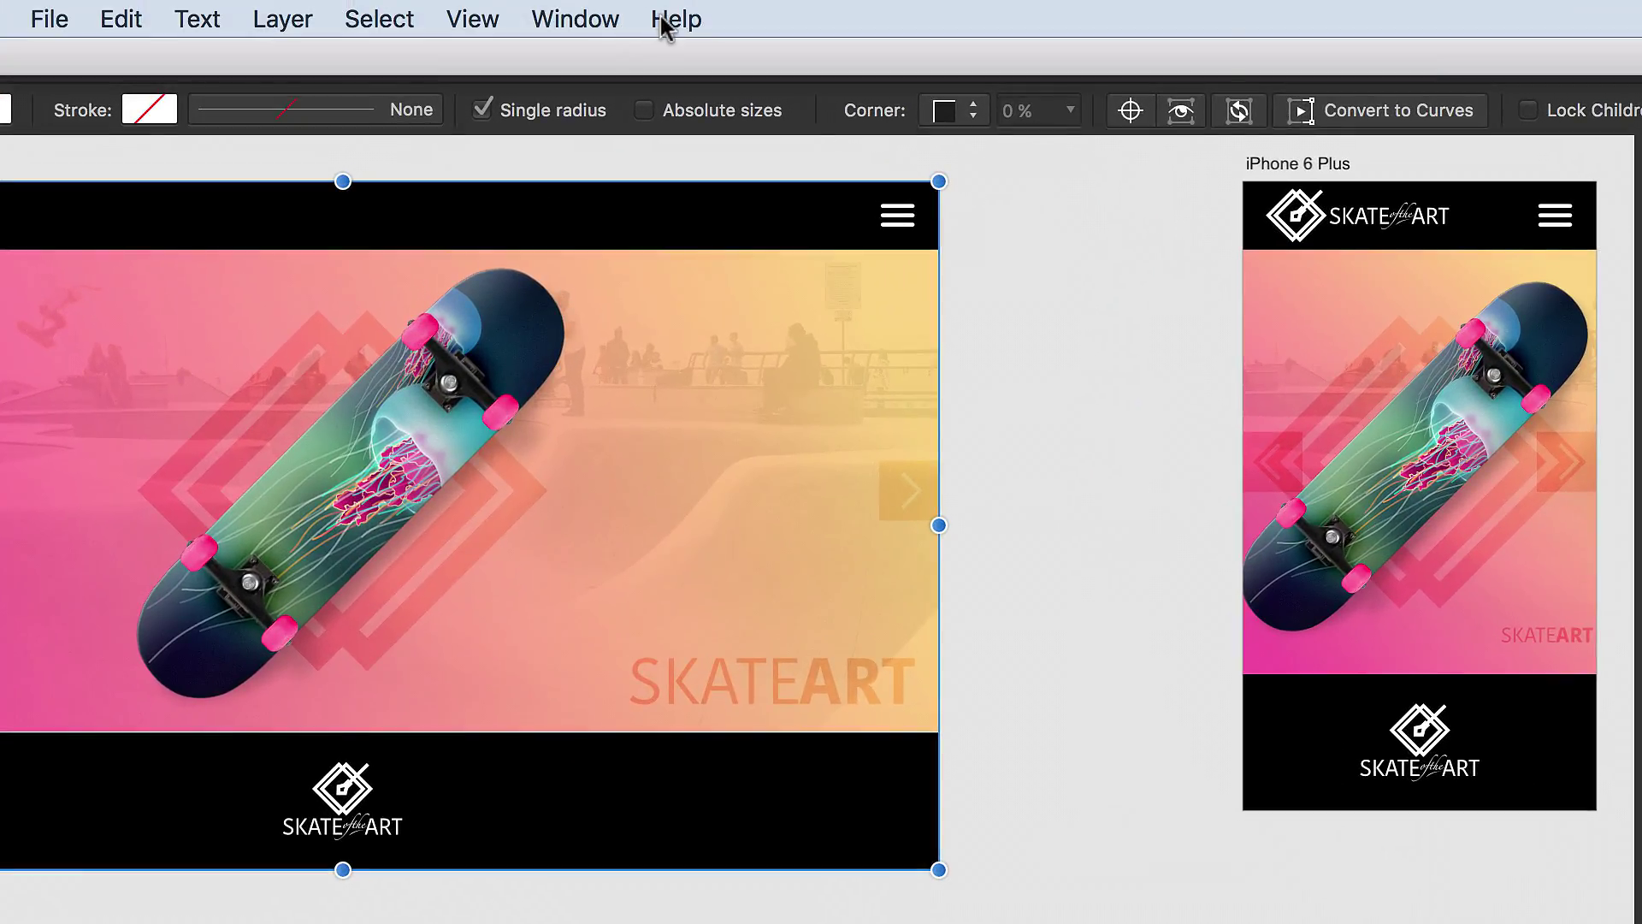
click(667, 21)
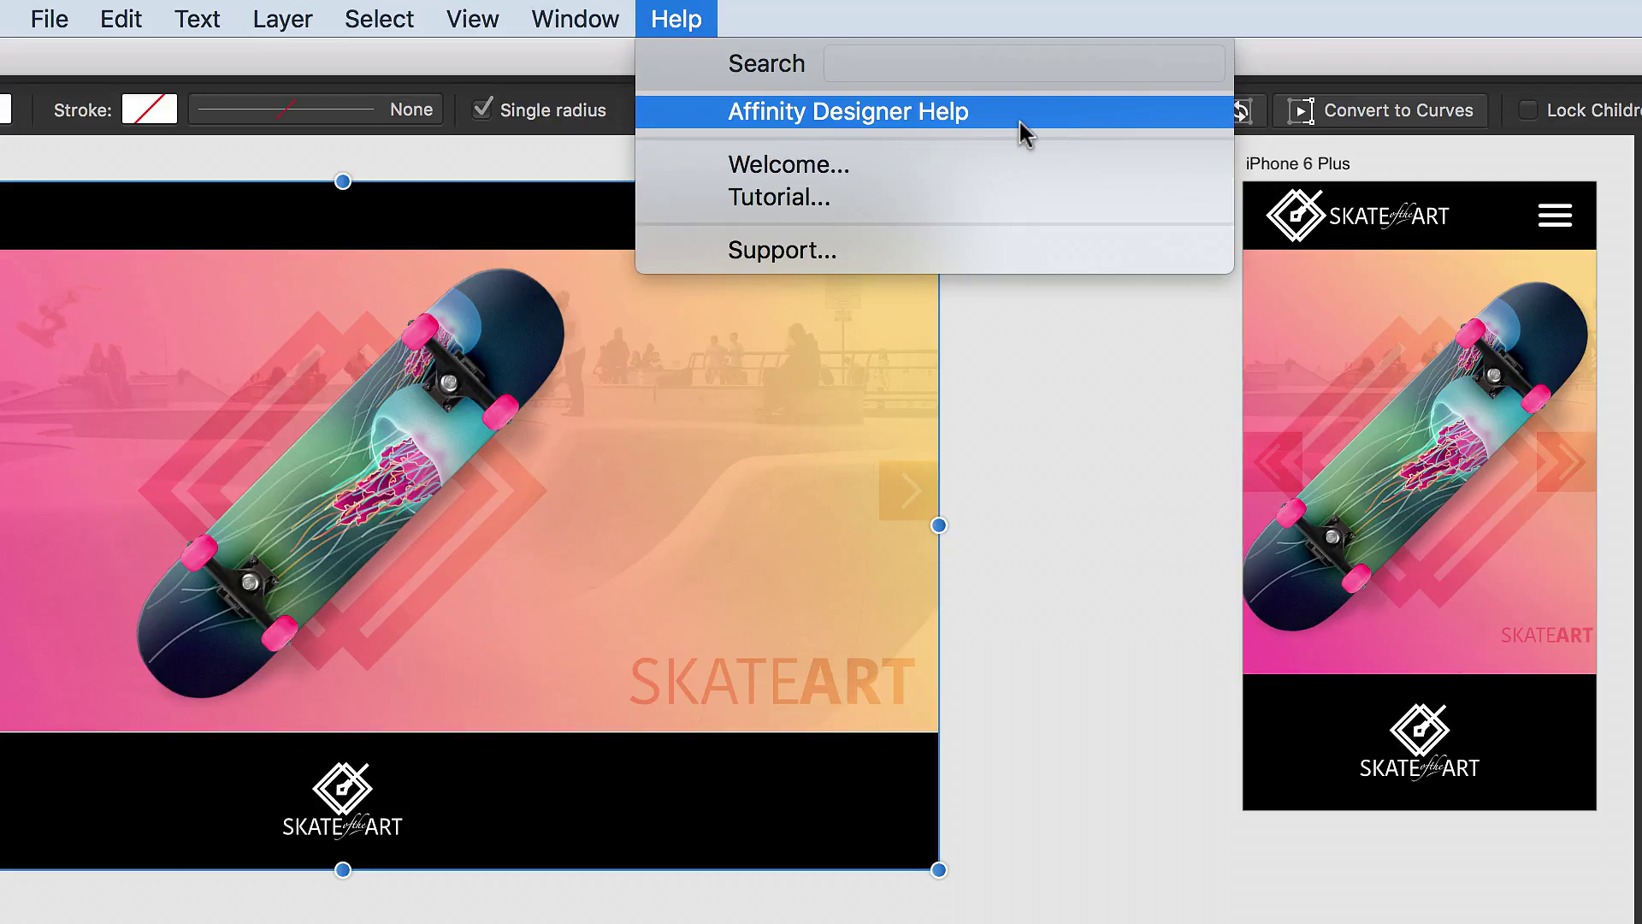
click(1074, 425)
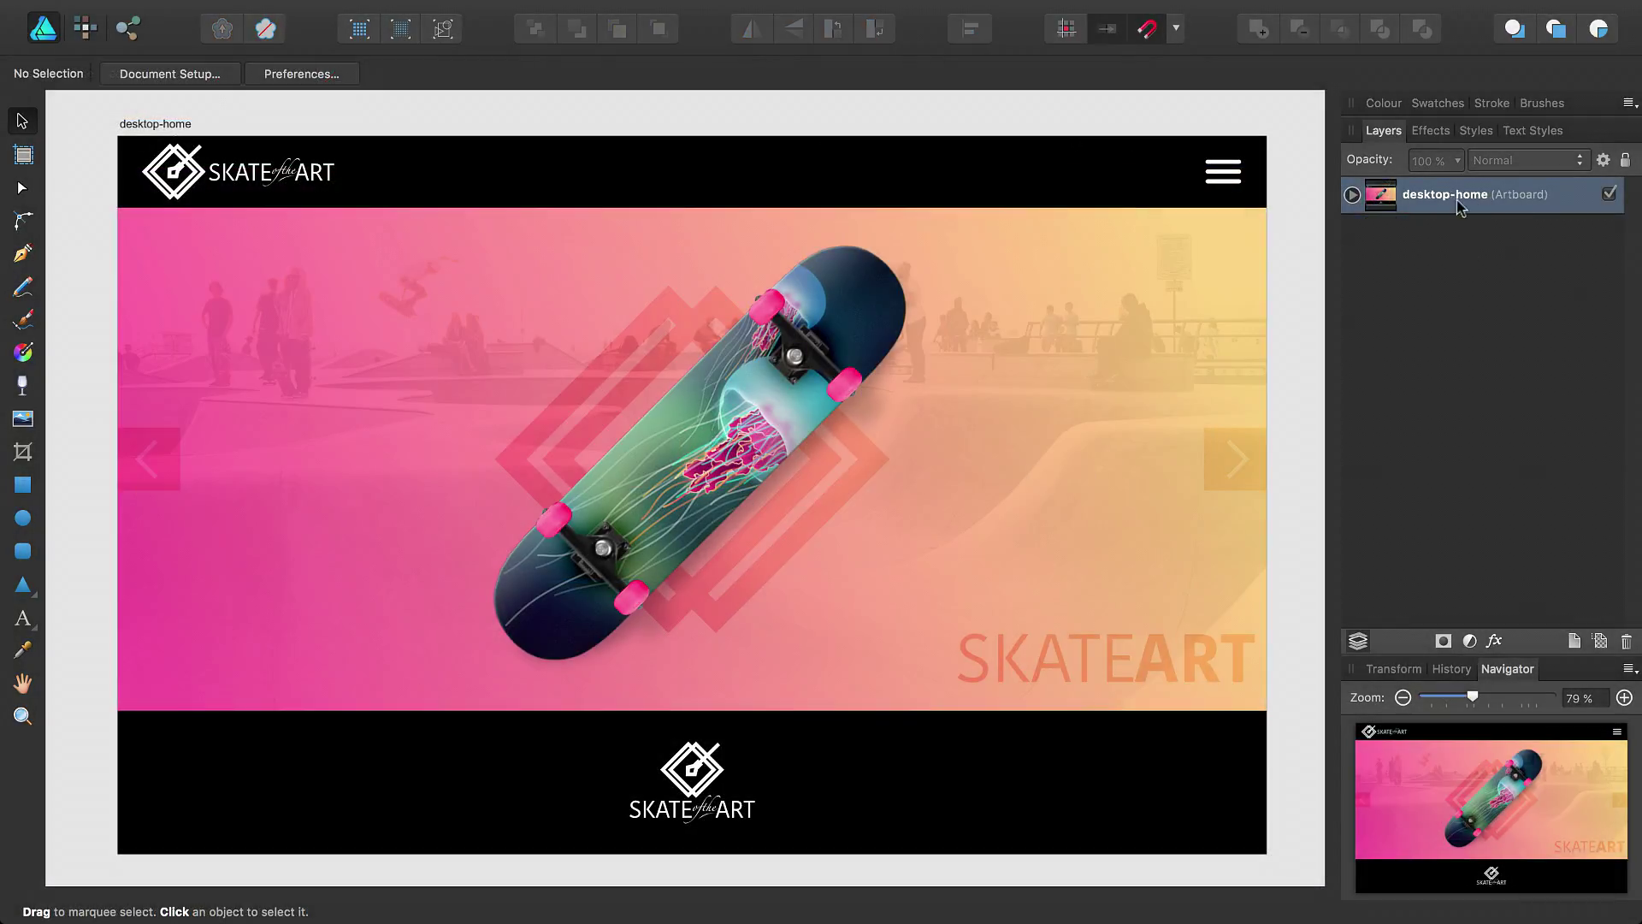
- Expand the desktop-home artboard to show its header, hero and footer layers, then select the artboard
click(1352, 195)
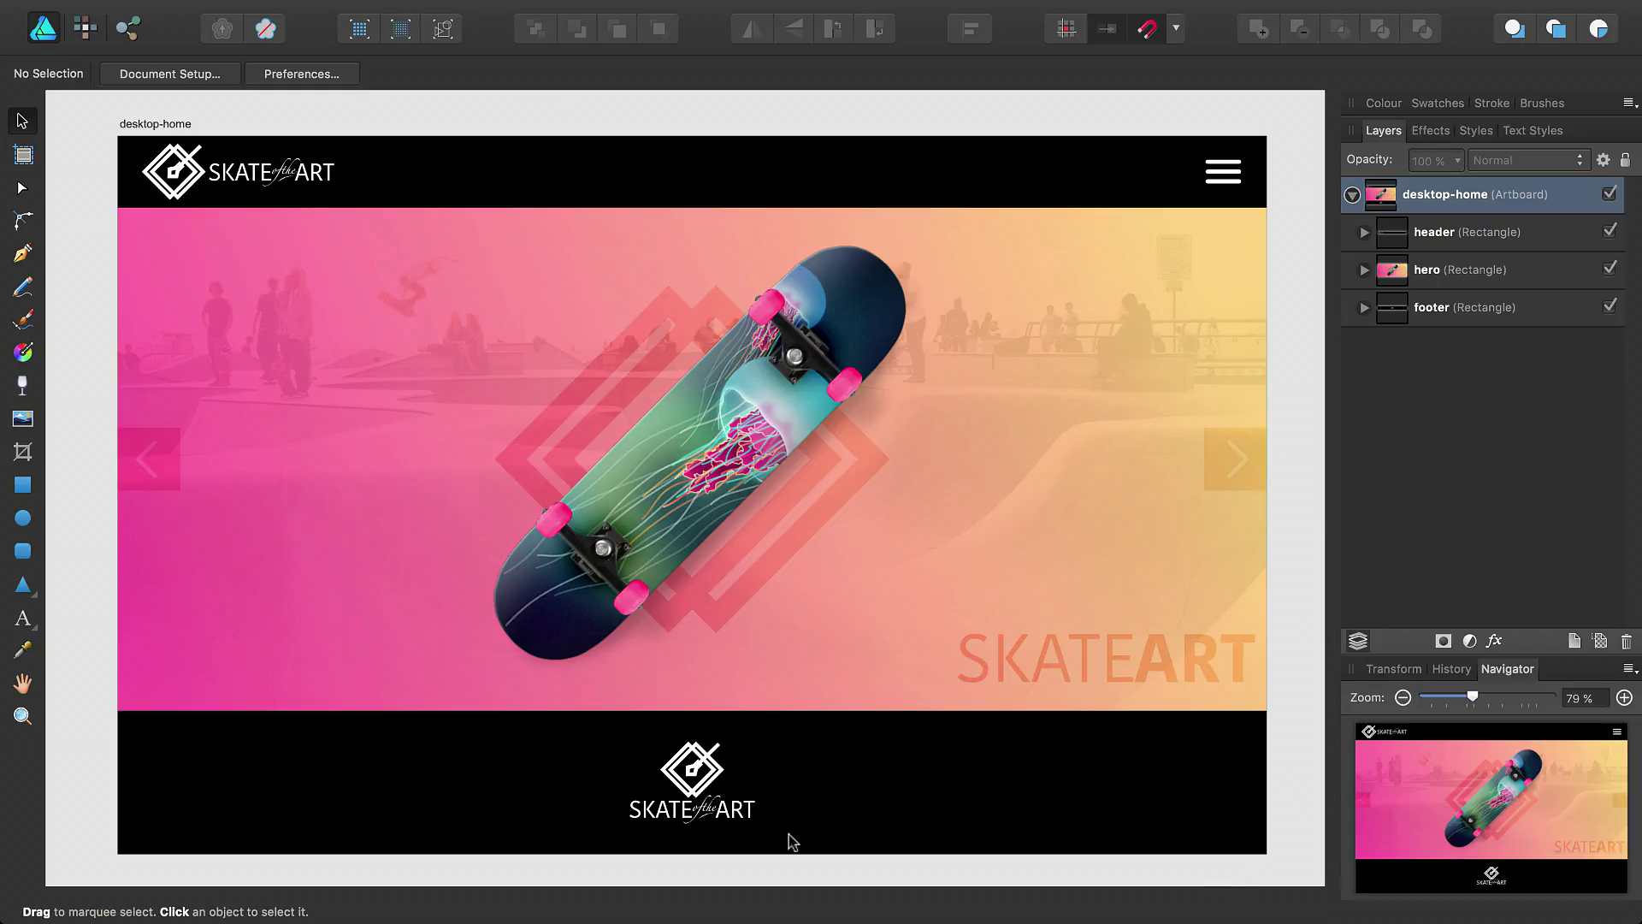
key(super+minus)
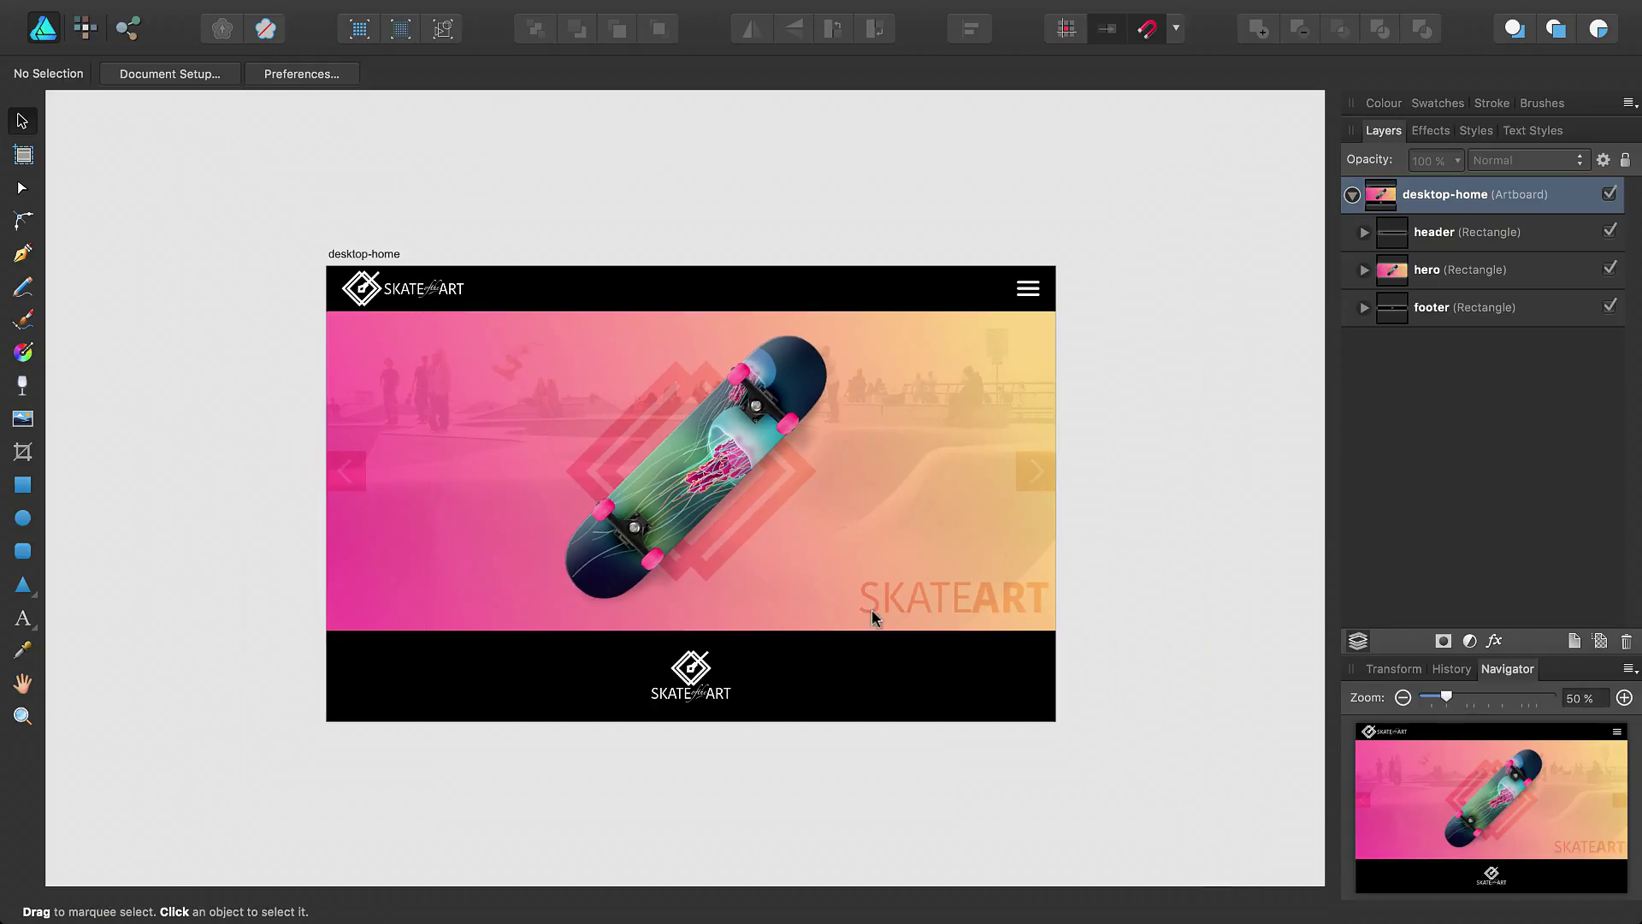
drag(872, 616, 561, 462)
click(235, 209)
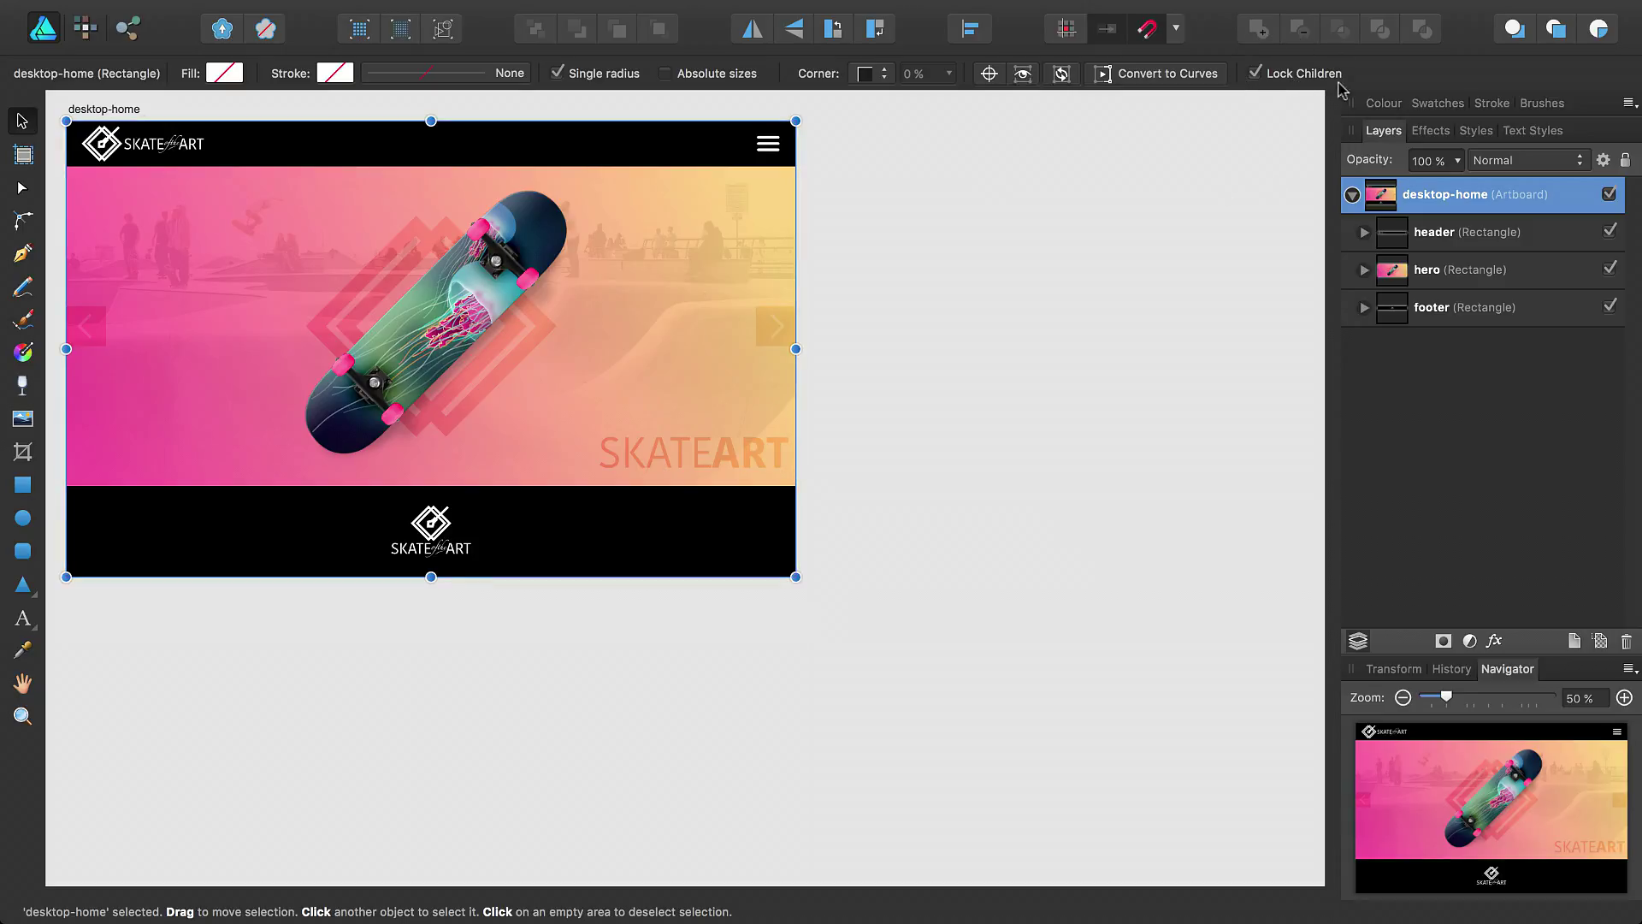
- Try narrowing the desktop-home artboard with Lock Children enabled, then undo the transform
drag(791, 349, 550, 310)
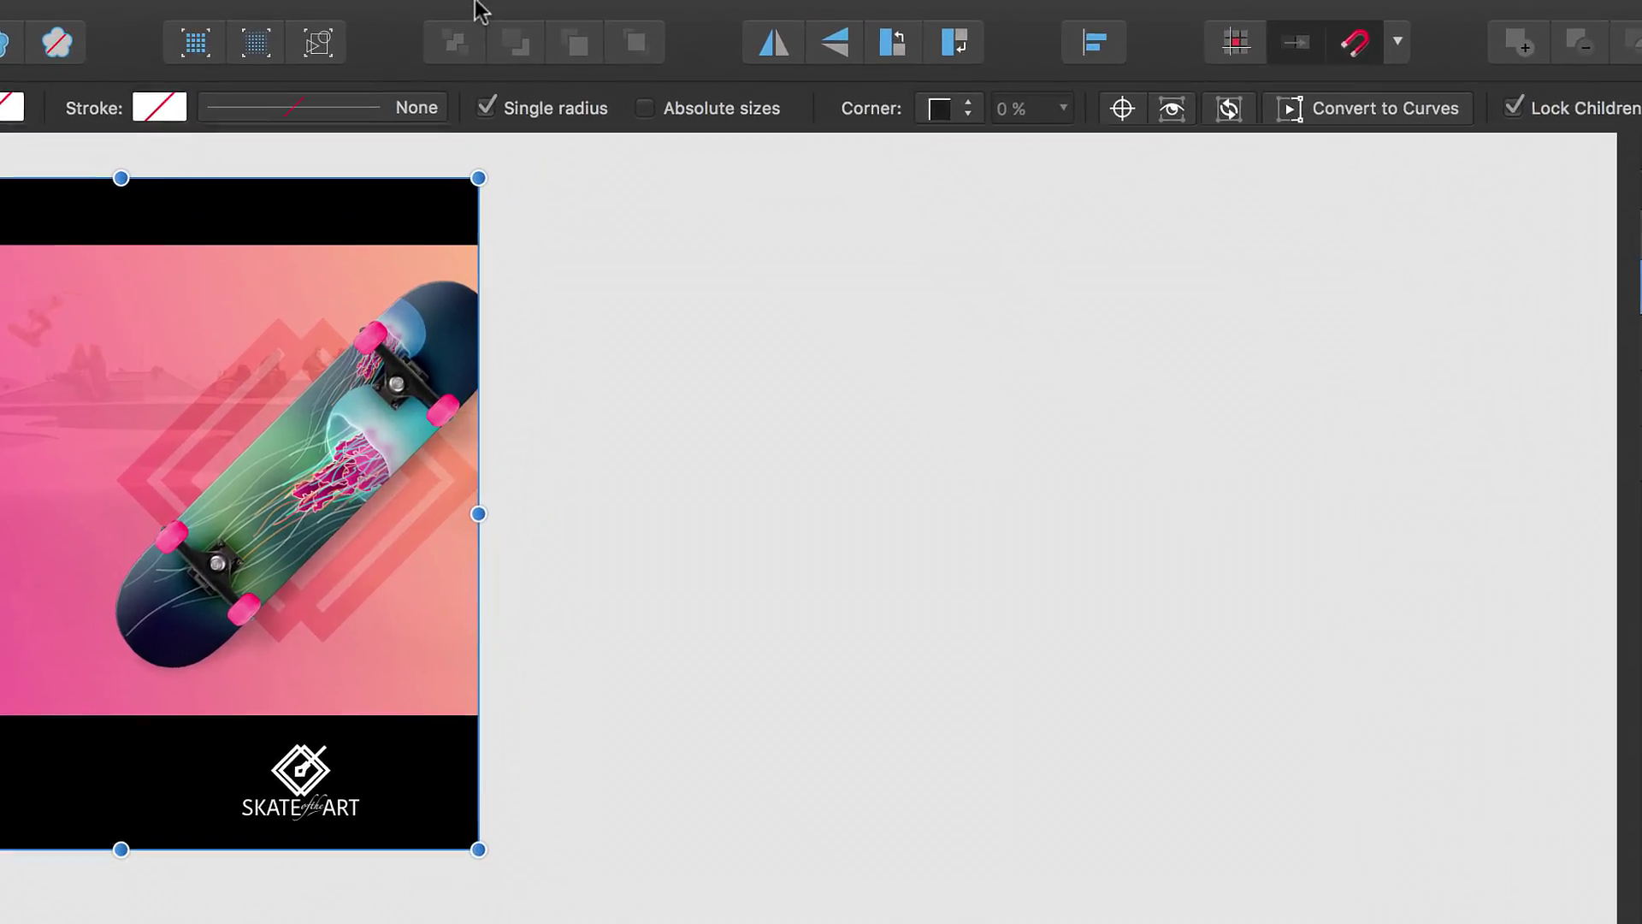
mouse_move(550, 5)
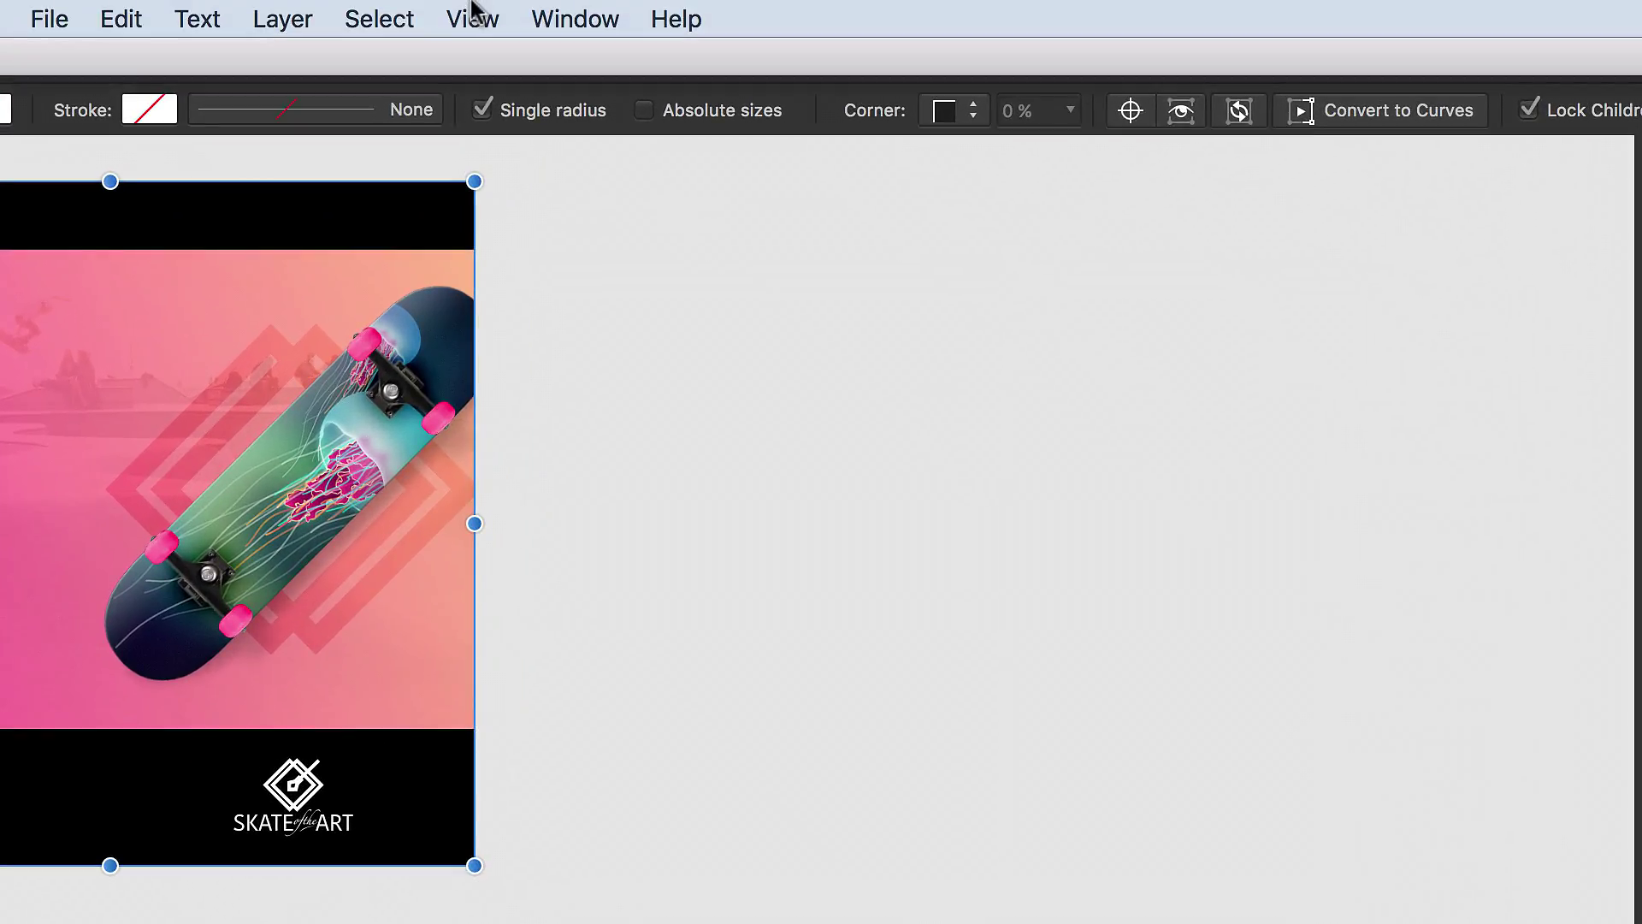
click(118, 19)
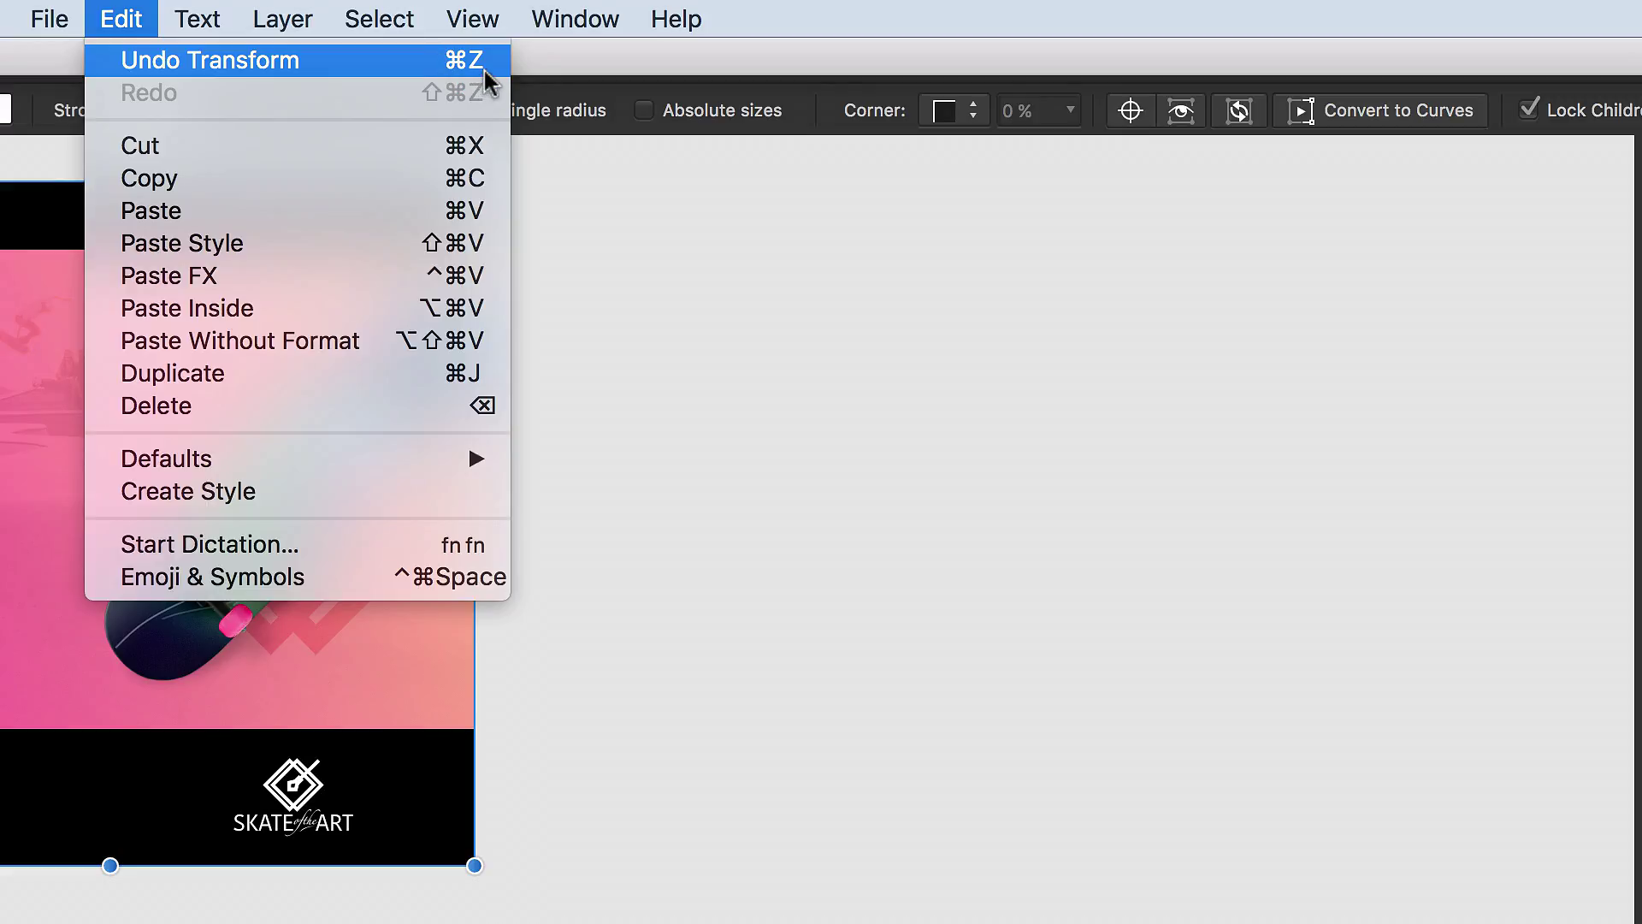
click(265, 64)
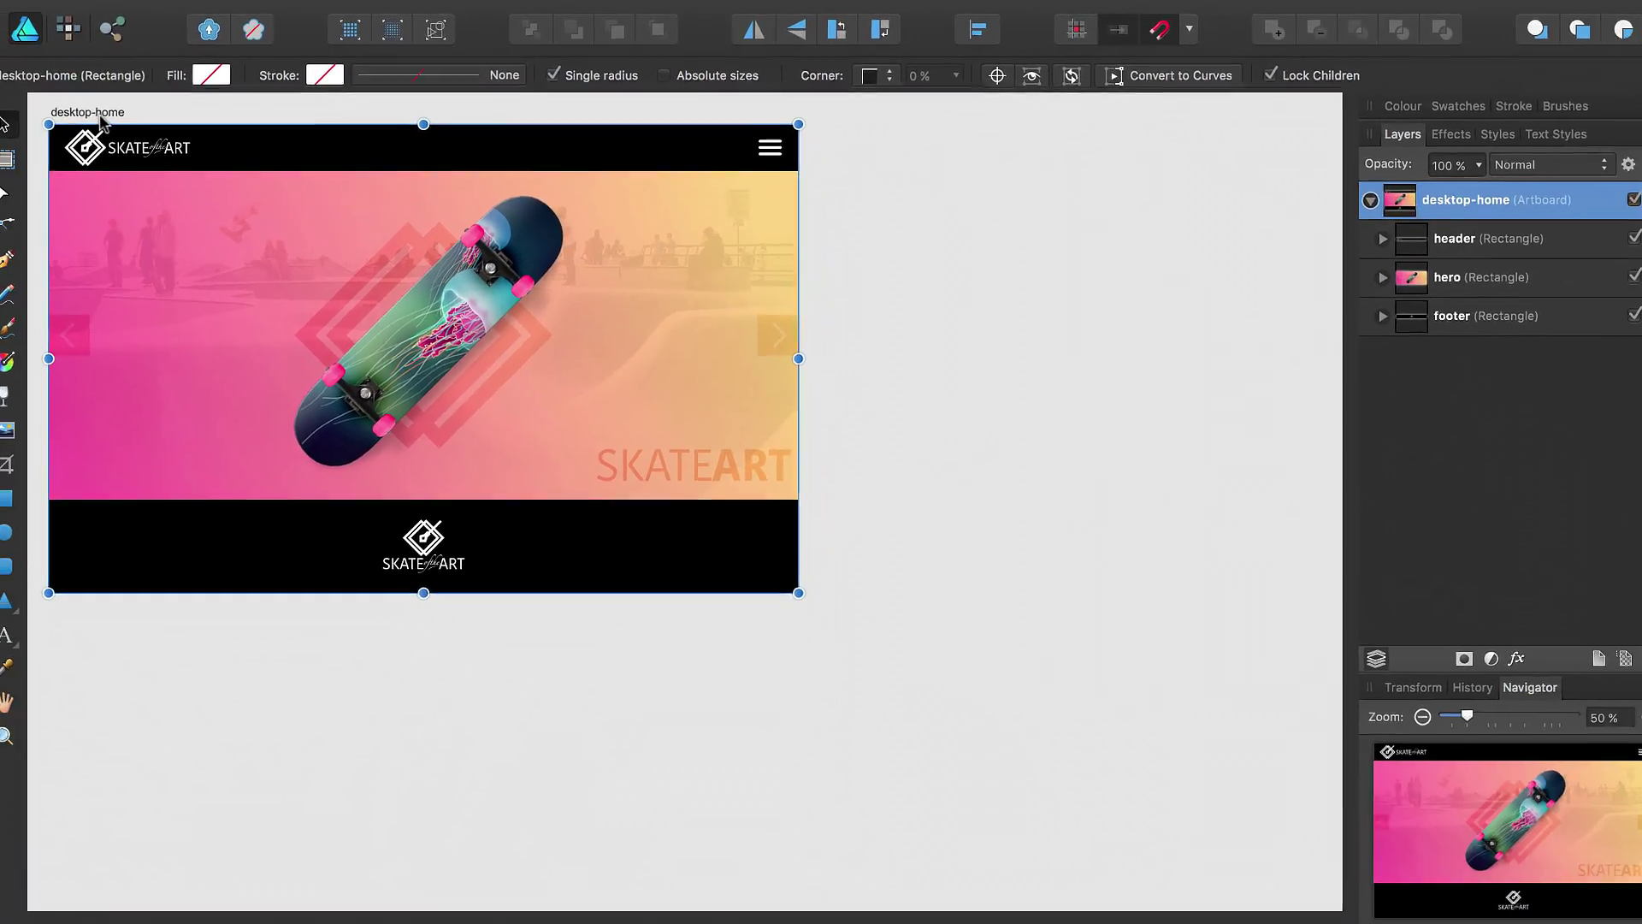
- Turn off Lock Children for the desktop-home artboard, test it by widening the artboard, and undo the resize
click(1273, 76)
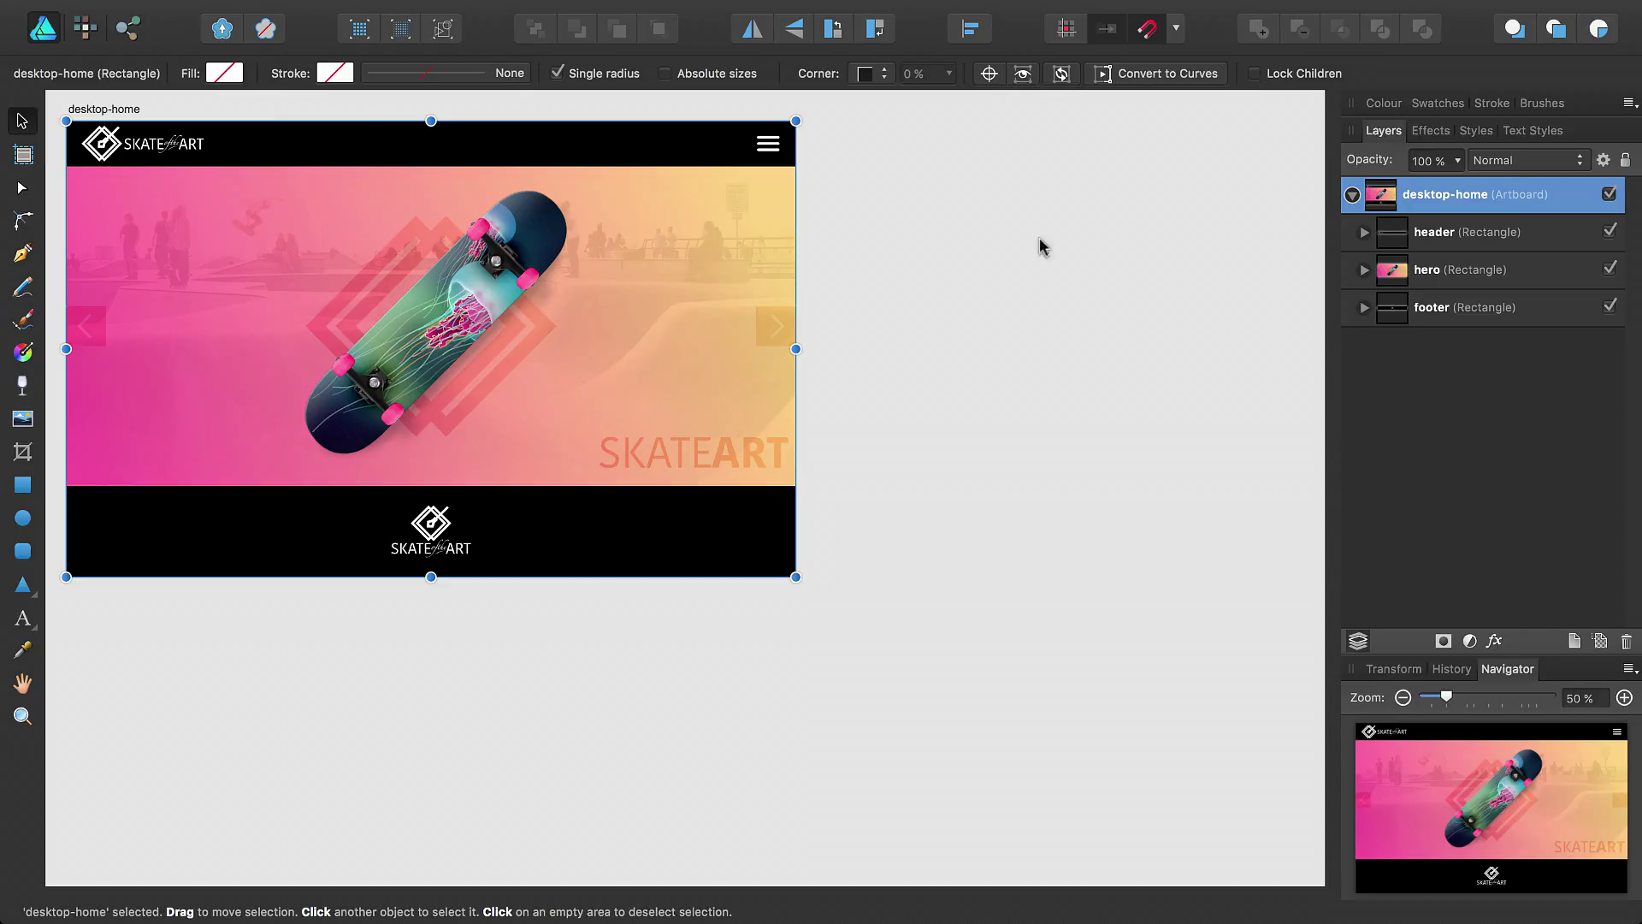
drag(791, 349, 887, 347)
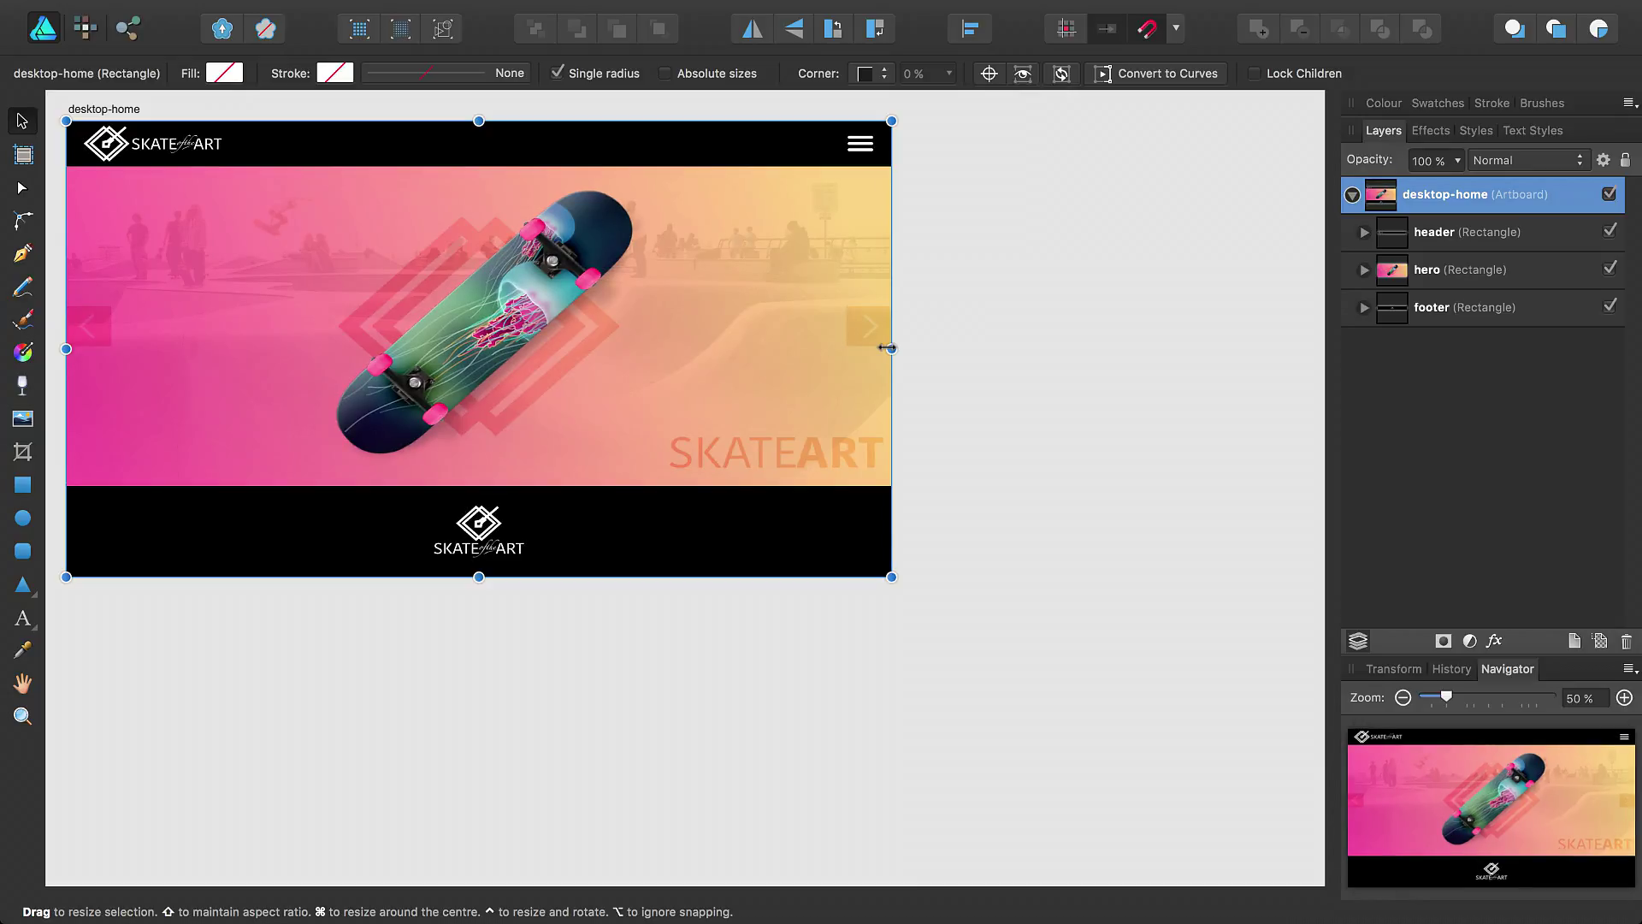
key(super+z)
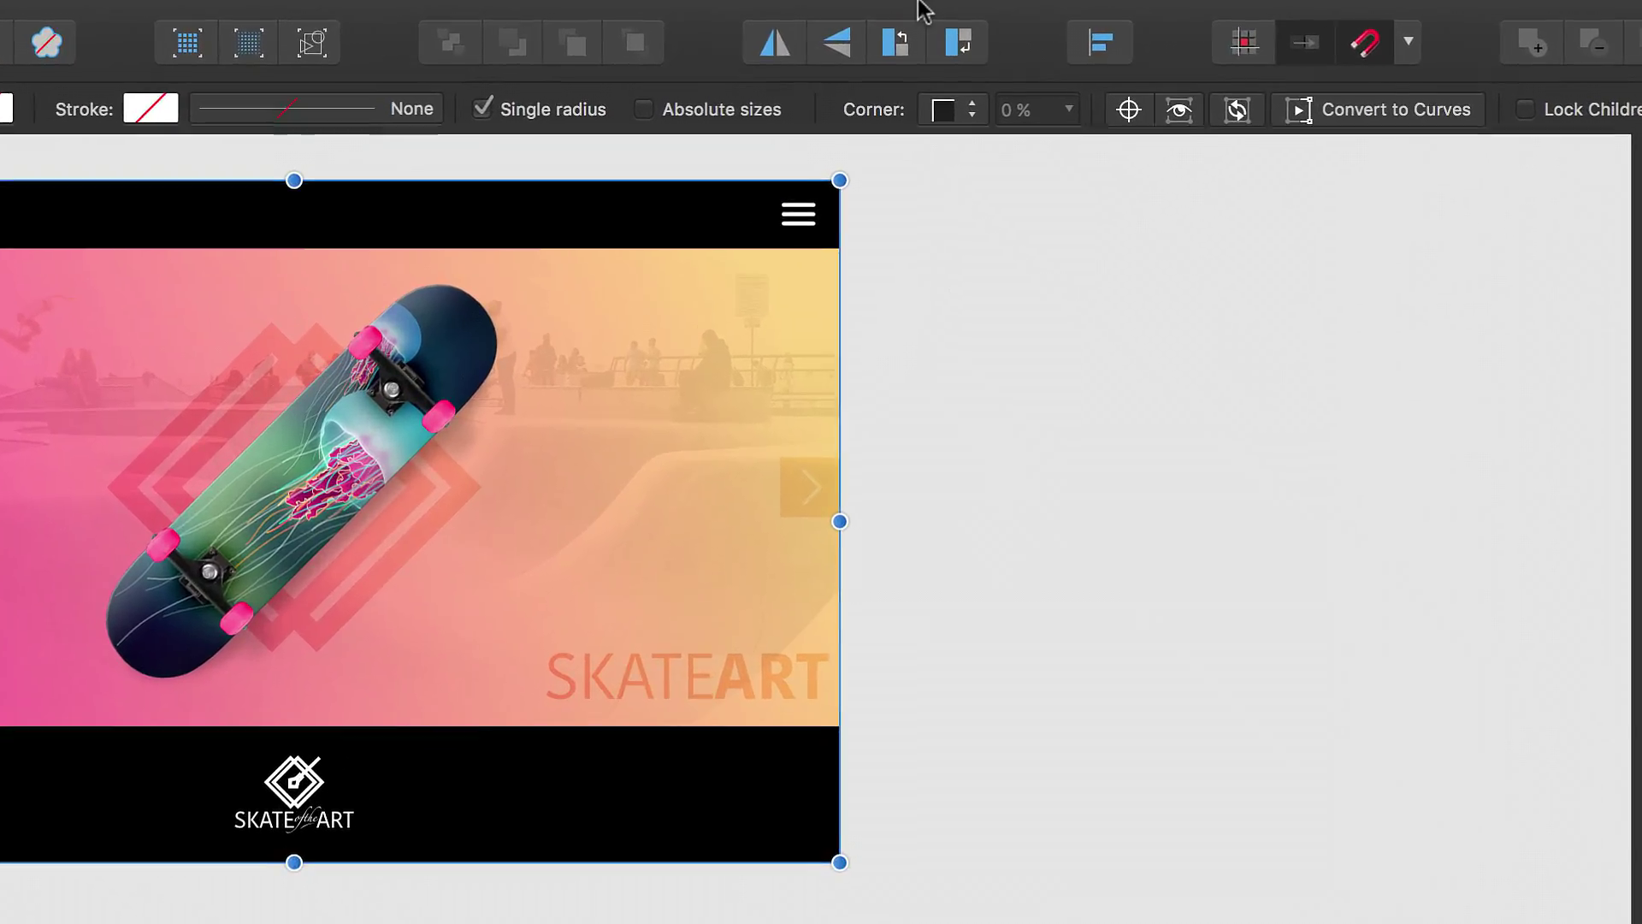
- Show the Constraints studio panel
mouse_move(765, 4)
click(473, 19)
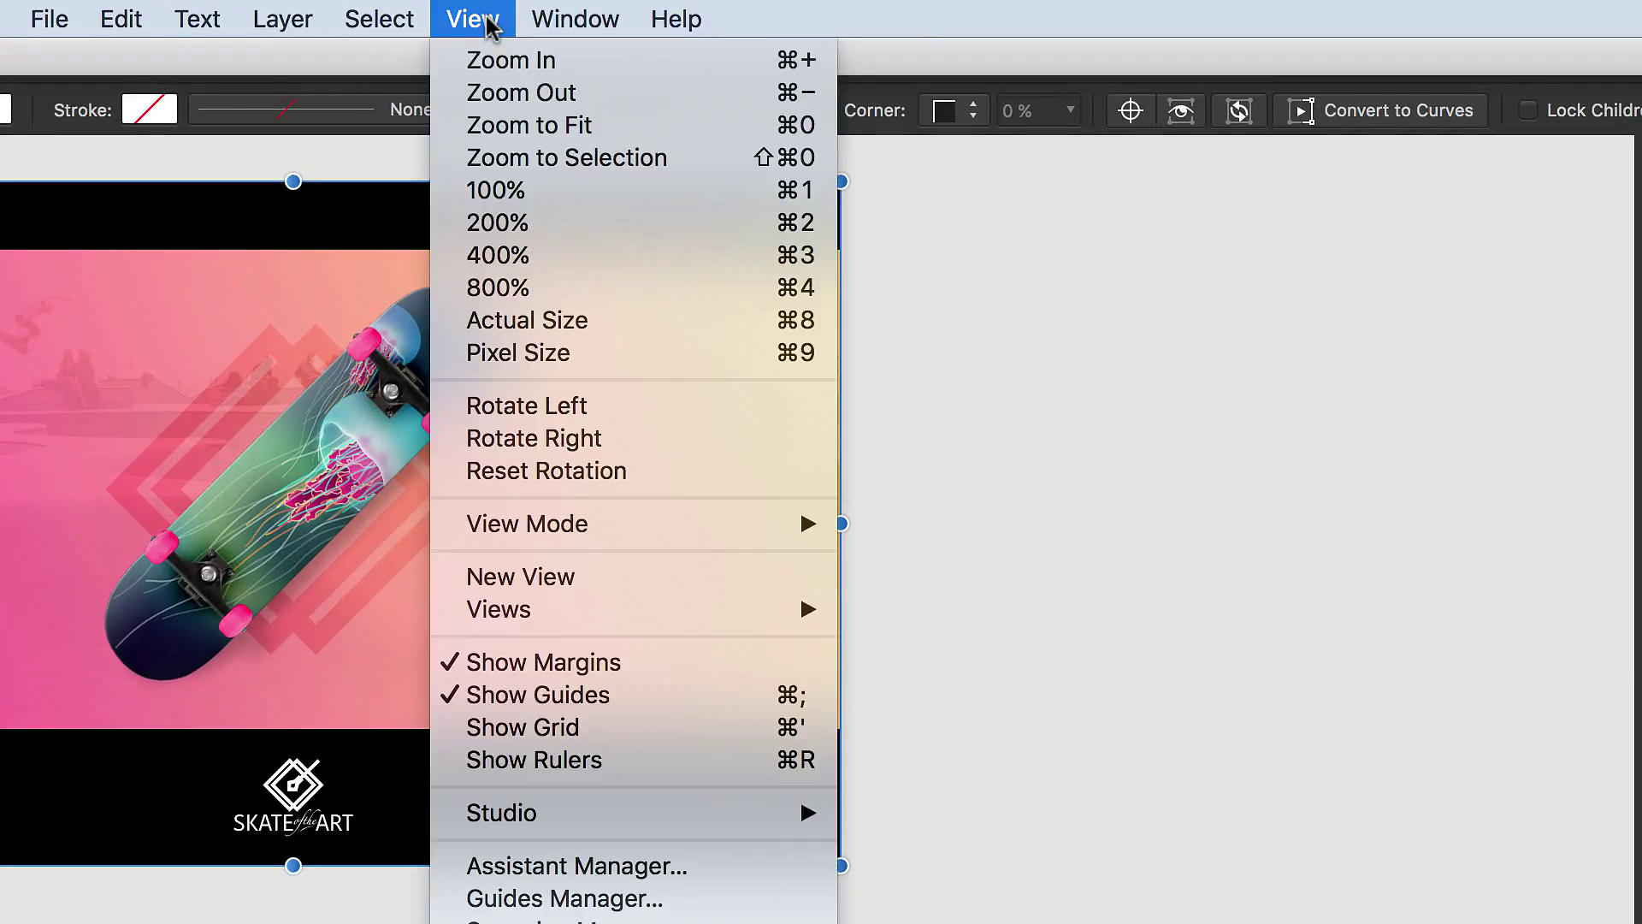
mouse_move(664, 820)
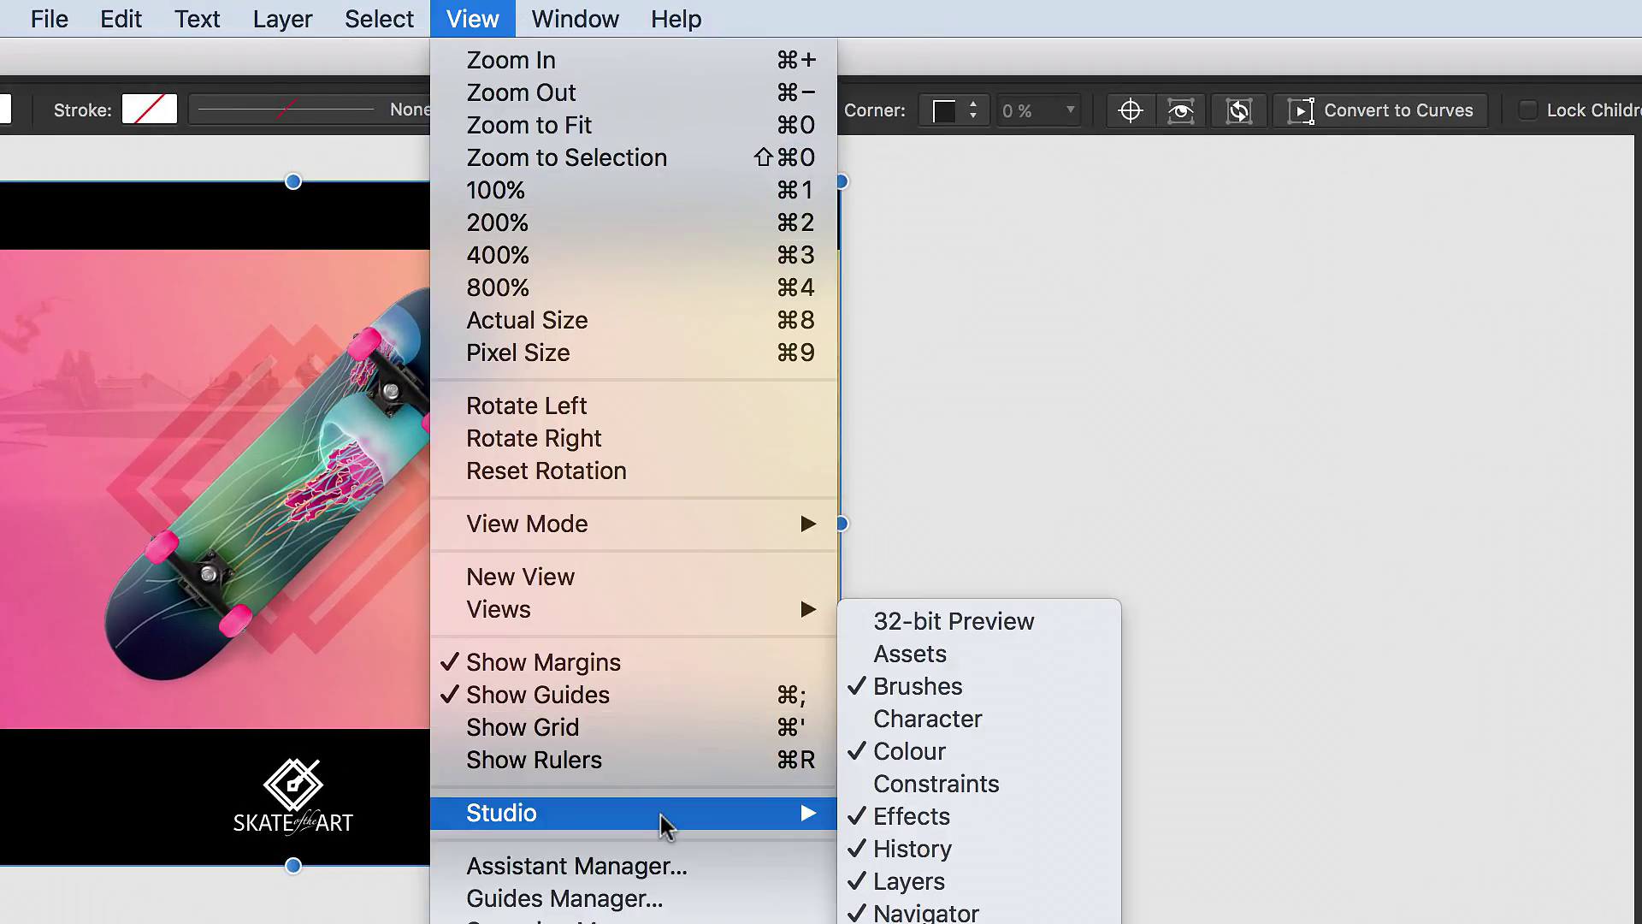
click(1037, 785)
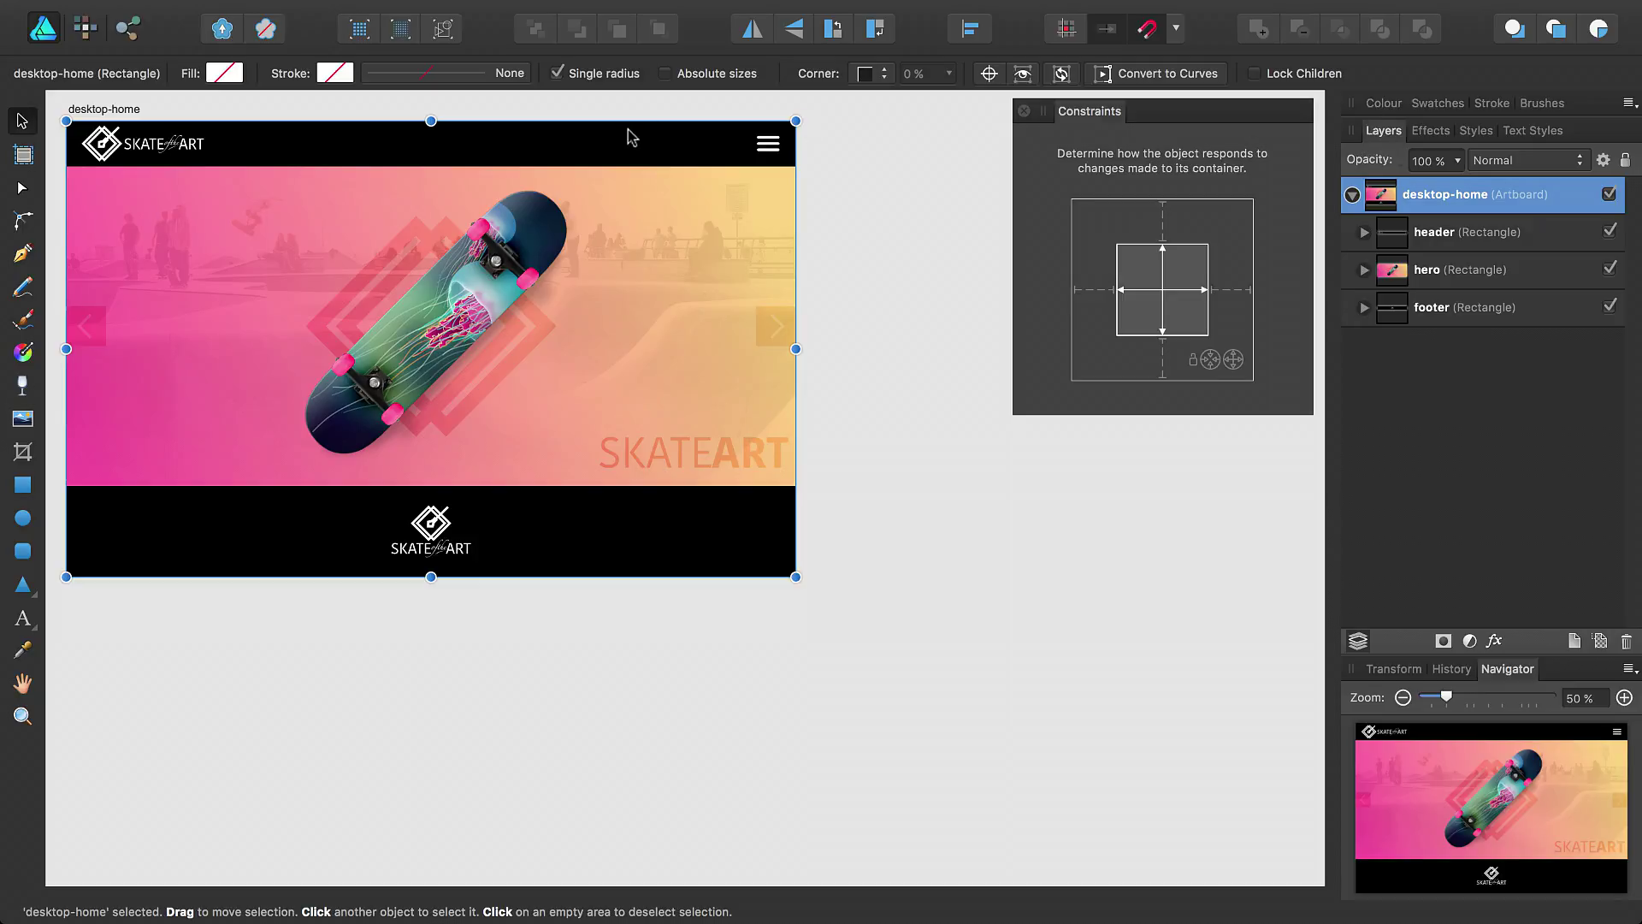
- Check the header's default constraints, then try reducing the height of the desktop-home artboard
click(627, 147)
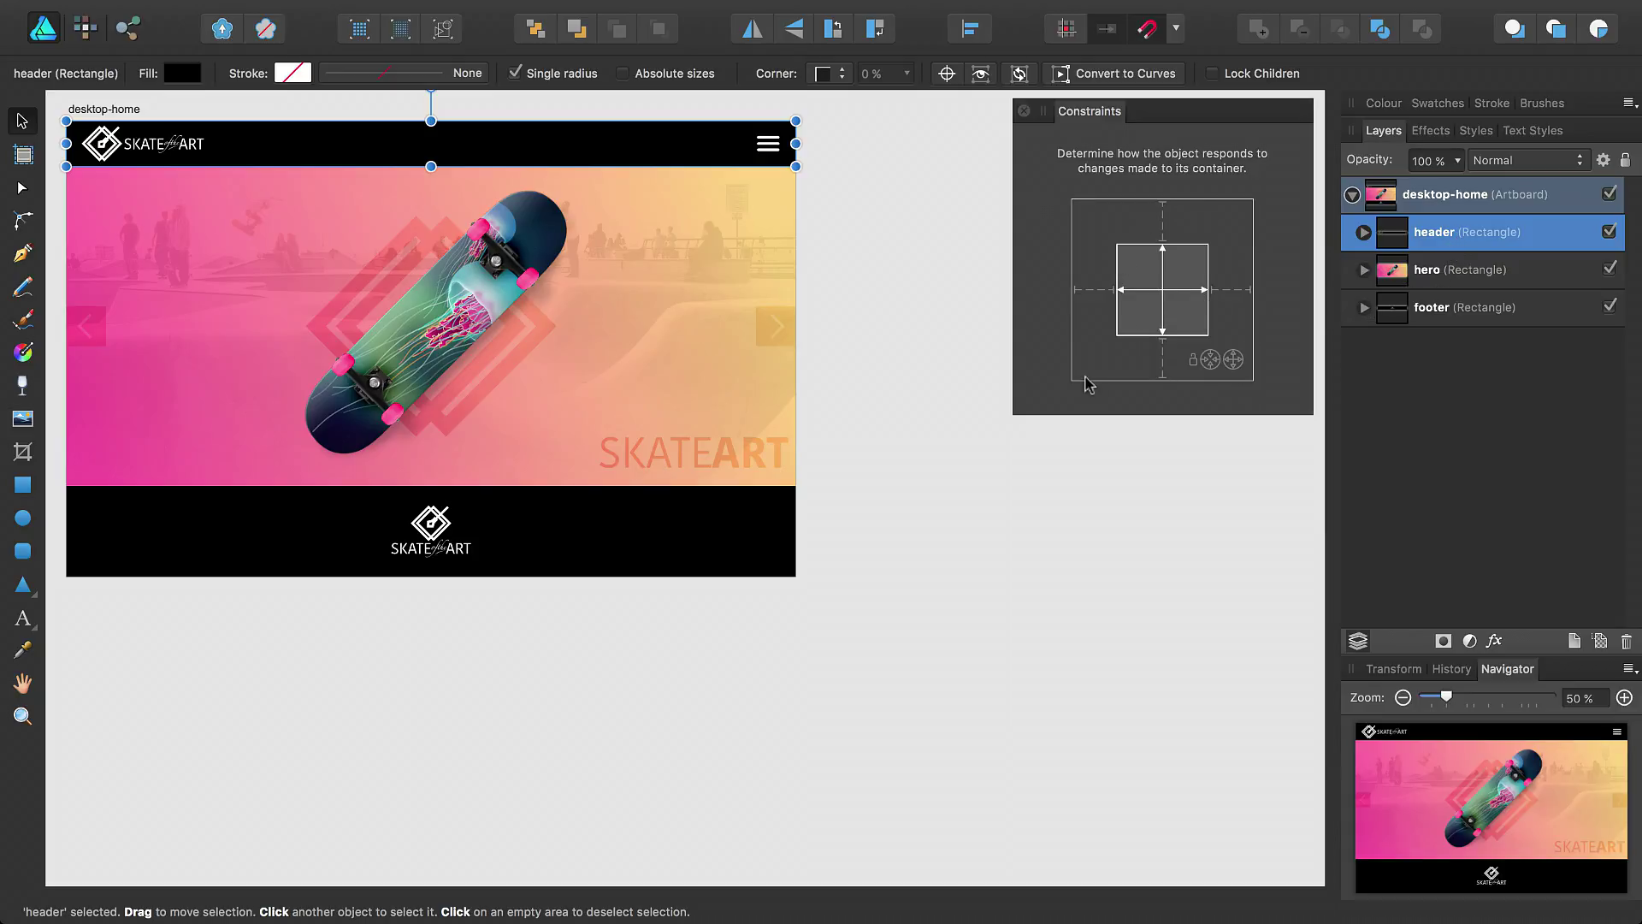
click(1449, 201)
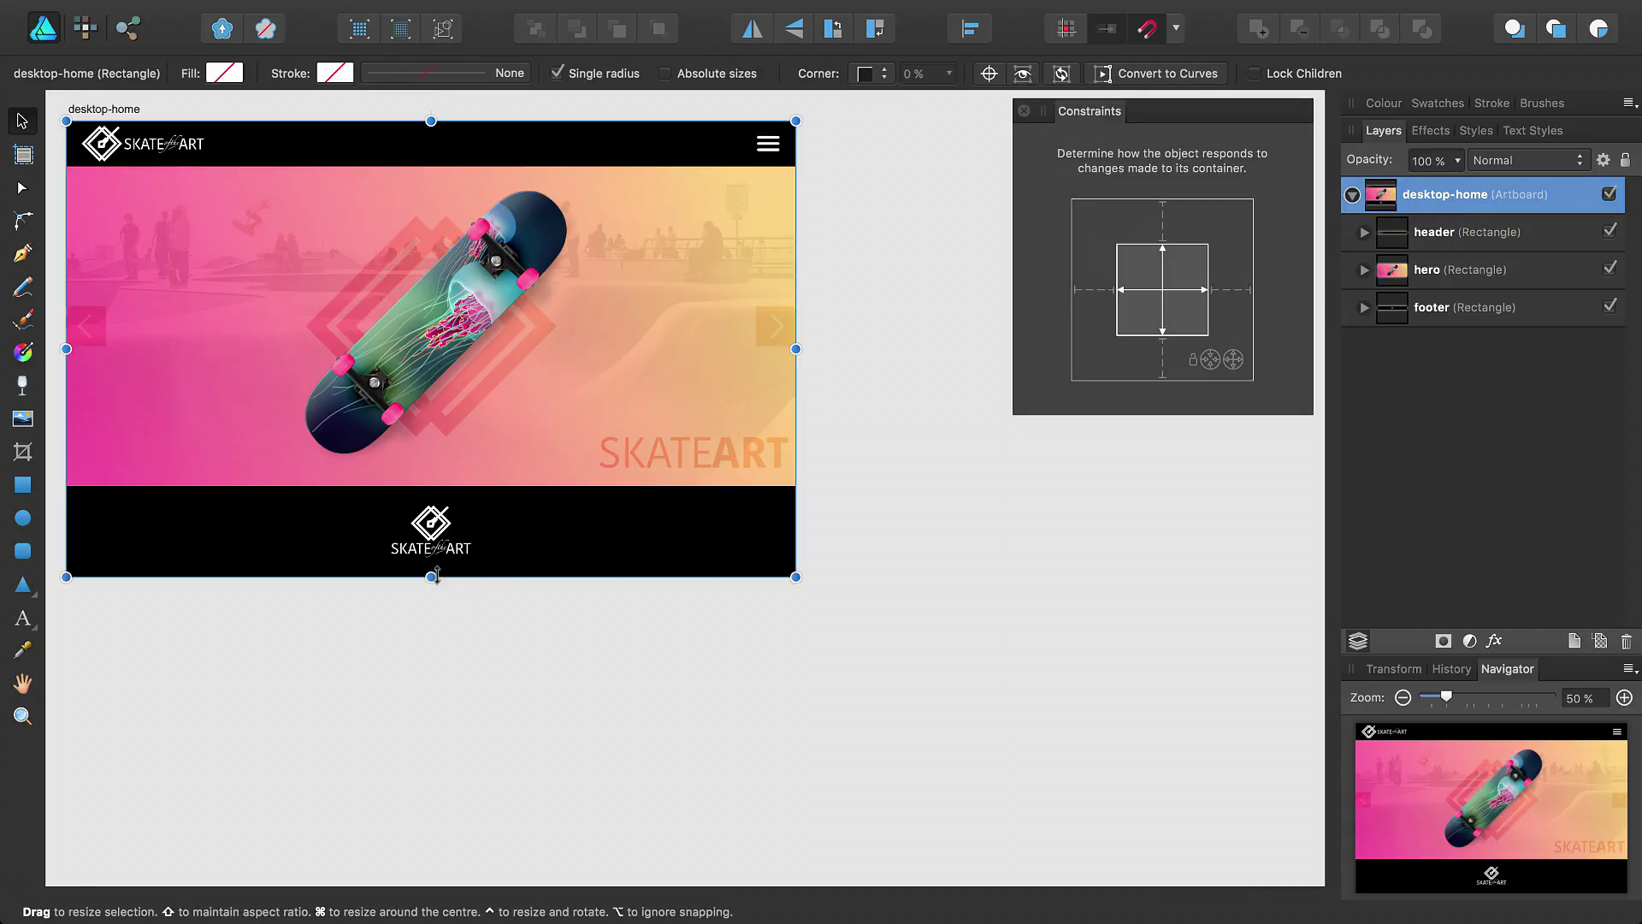
drag(432, 577, 385, 336)
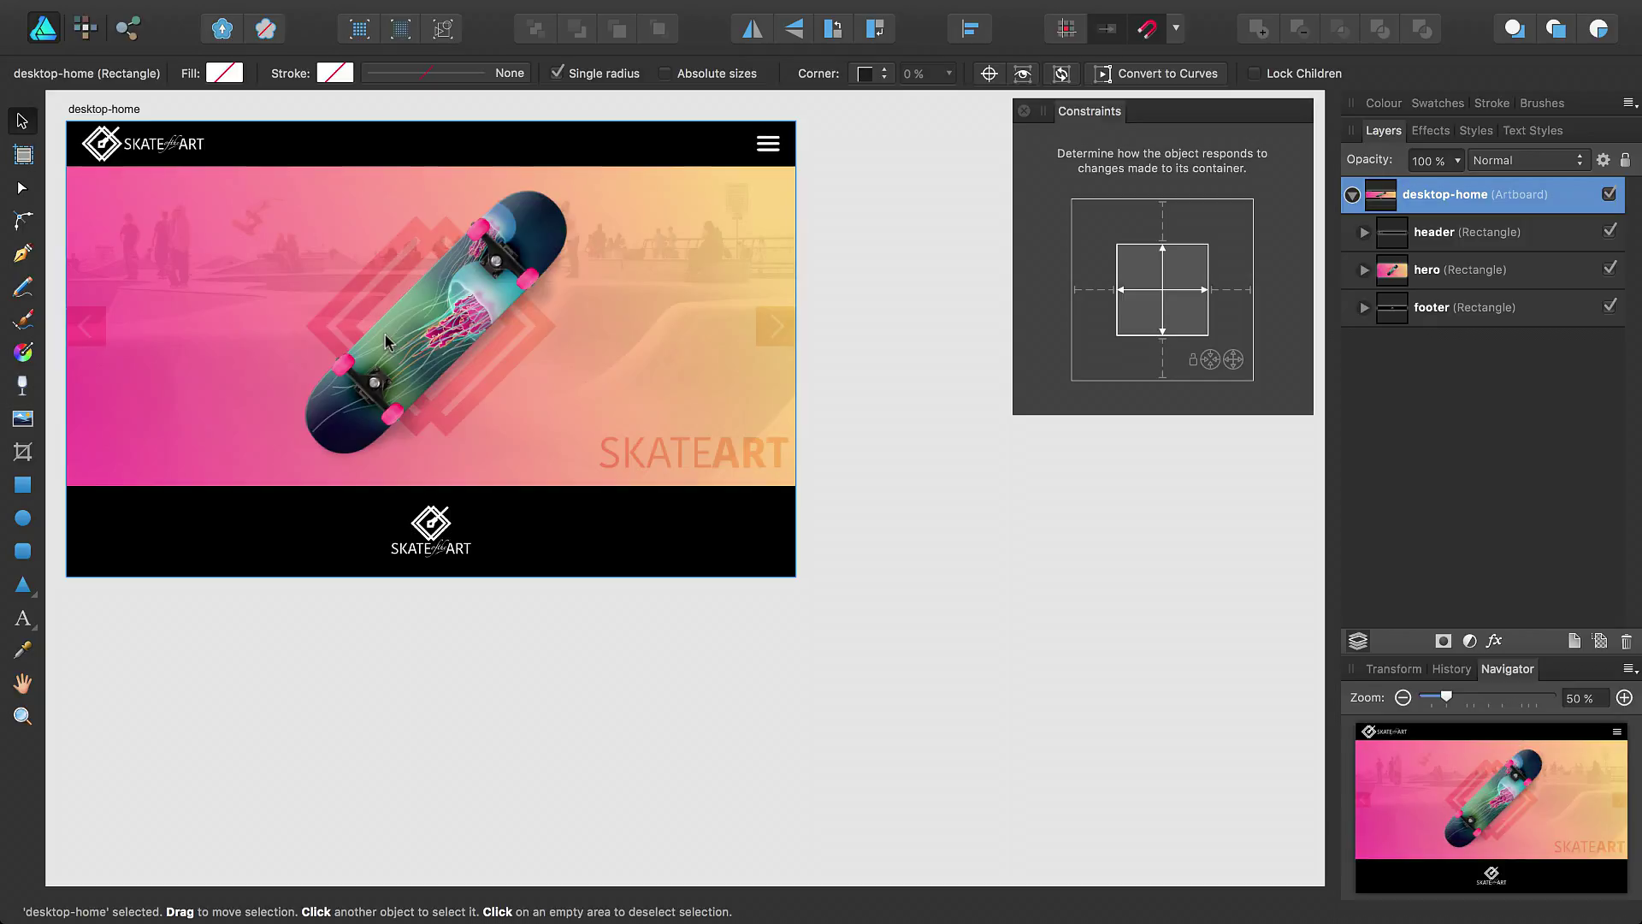
- Disable the header's horizontal and vertical stretch constraints, test by making the desktop-home artboard taller, and undo the resize
click(573, 156)
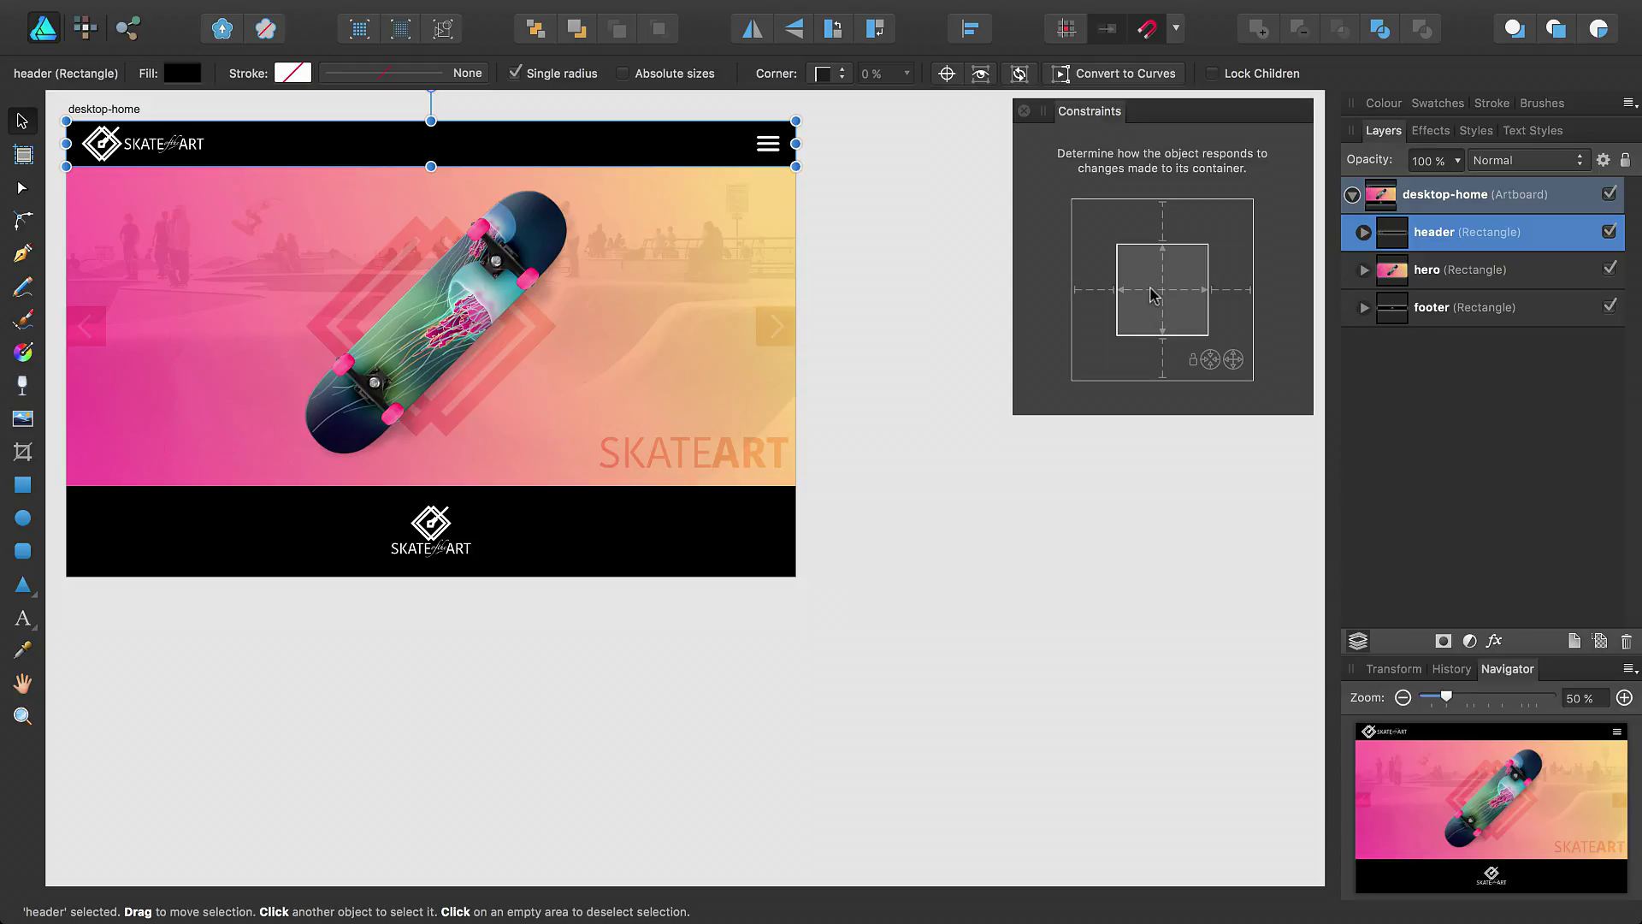
click(130, 110)
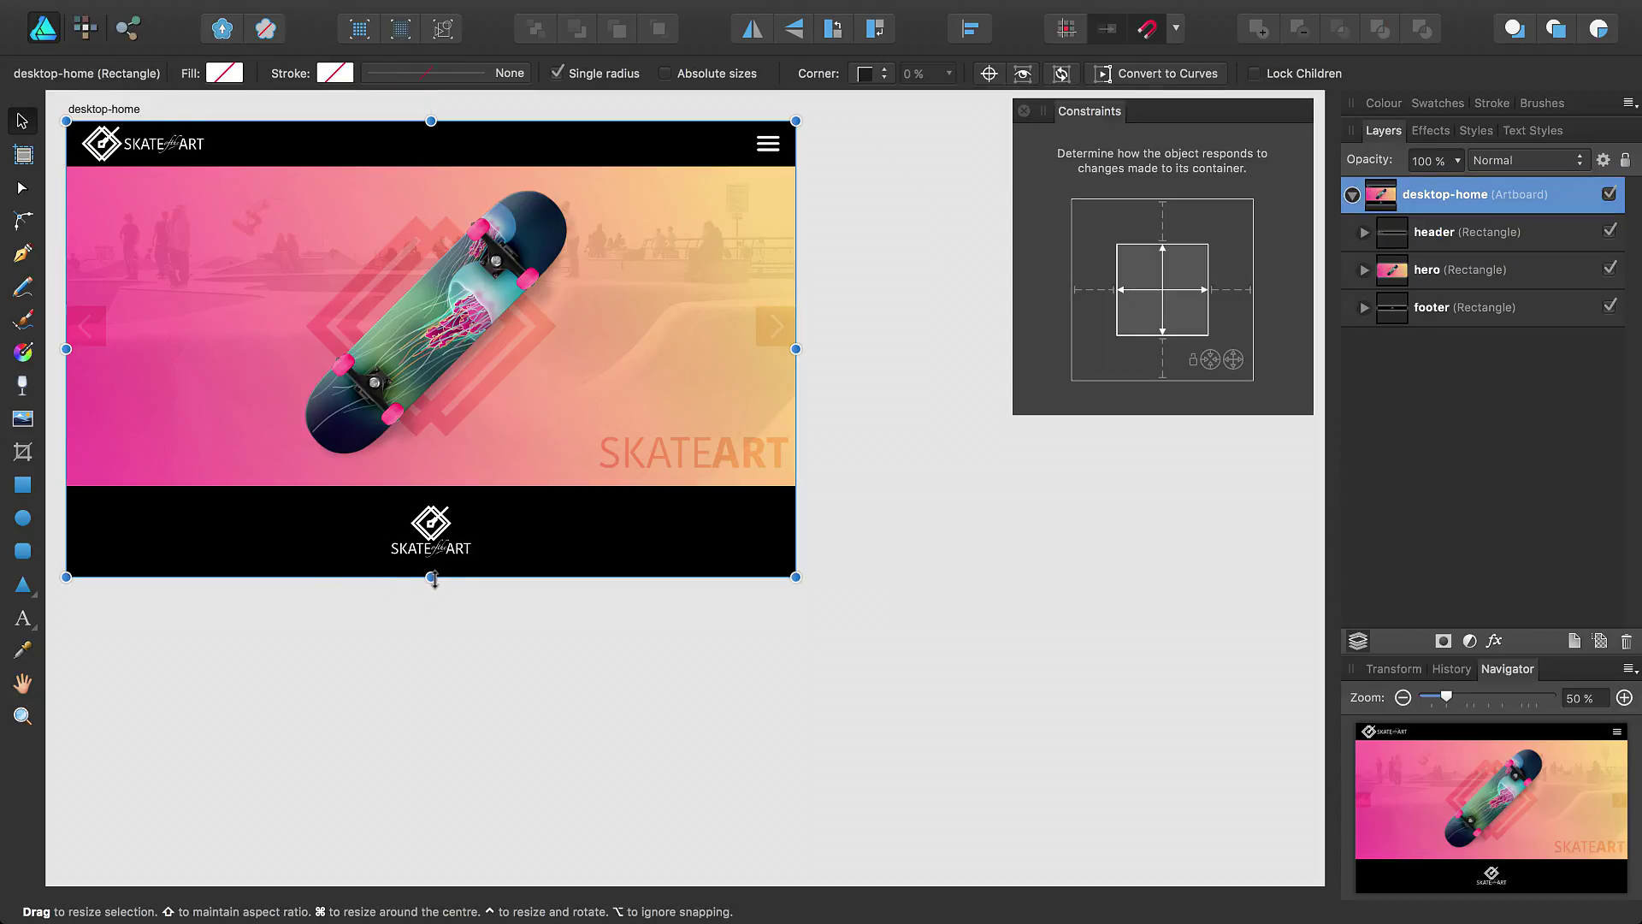
drag(431, 596, 430, 827)
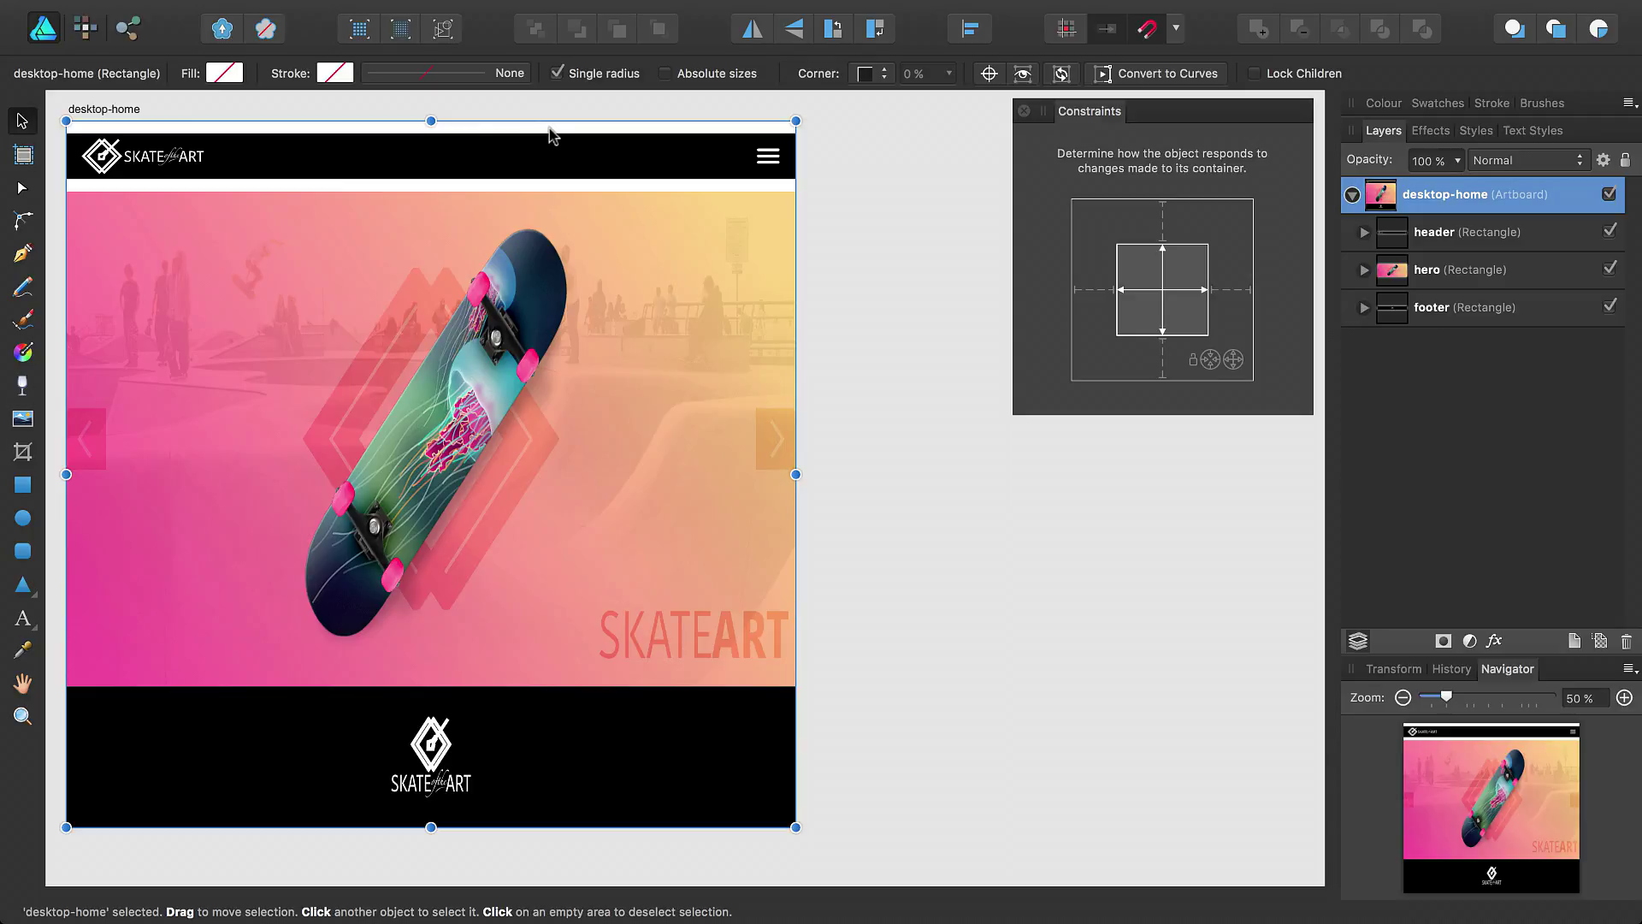
key(super+z)
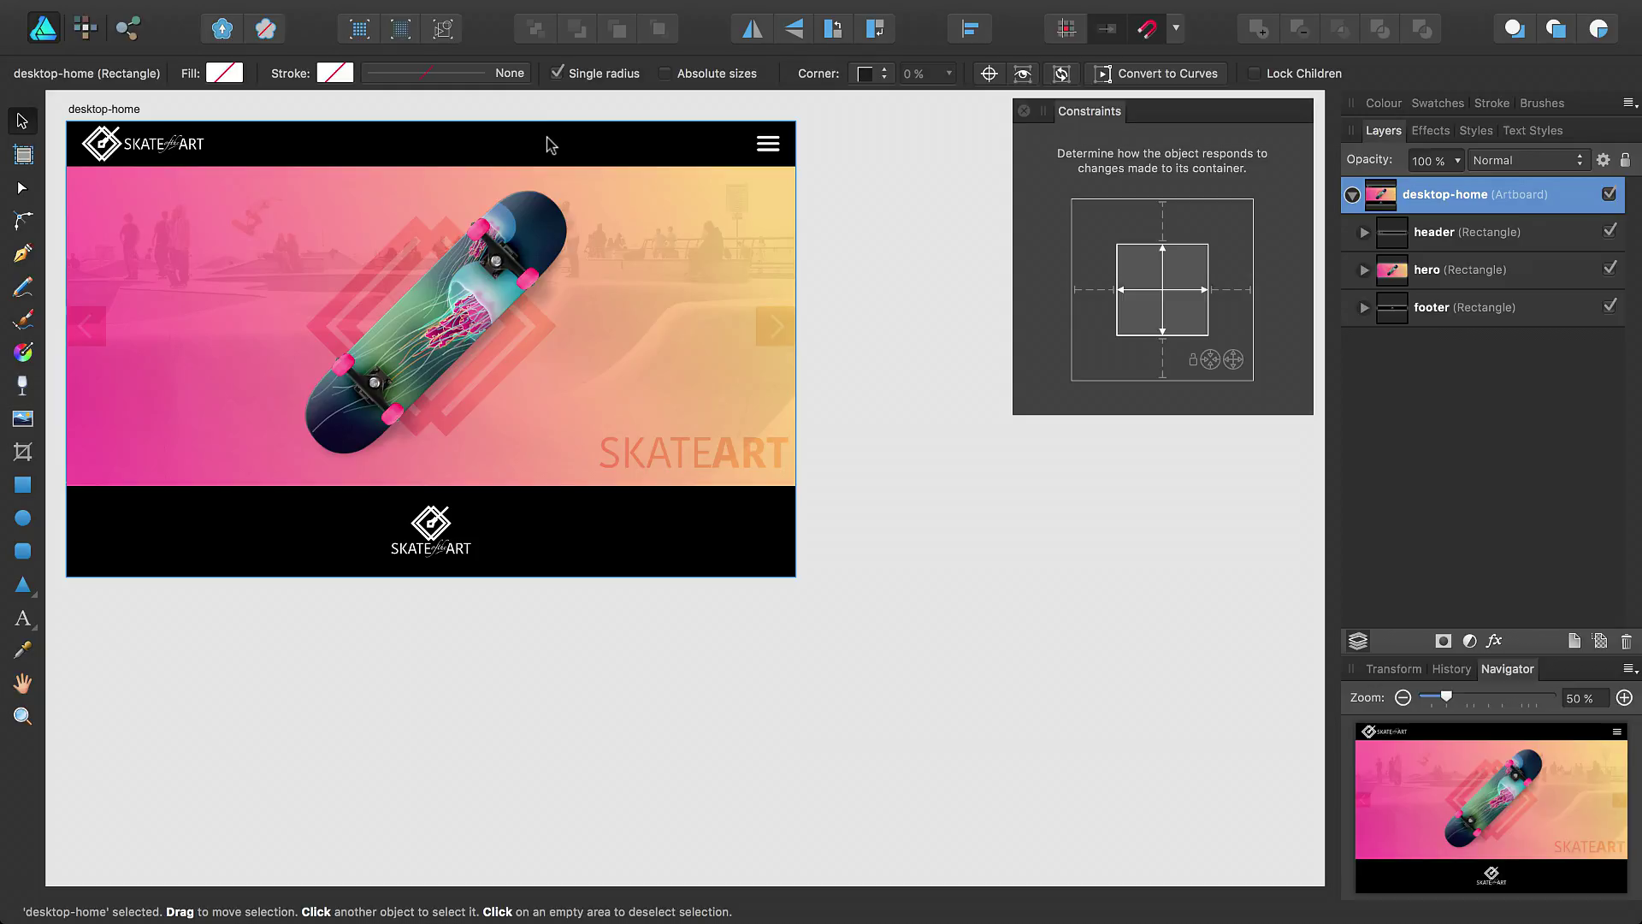
- Anchor the header to the artboard's top edge, test by making the artboard taller, and undo the resize
click(550, 146)
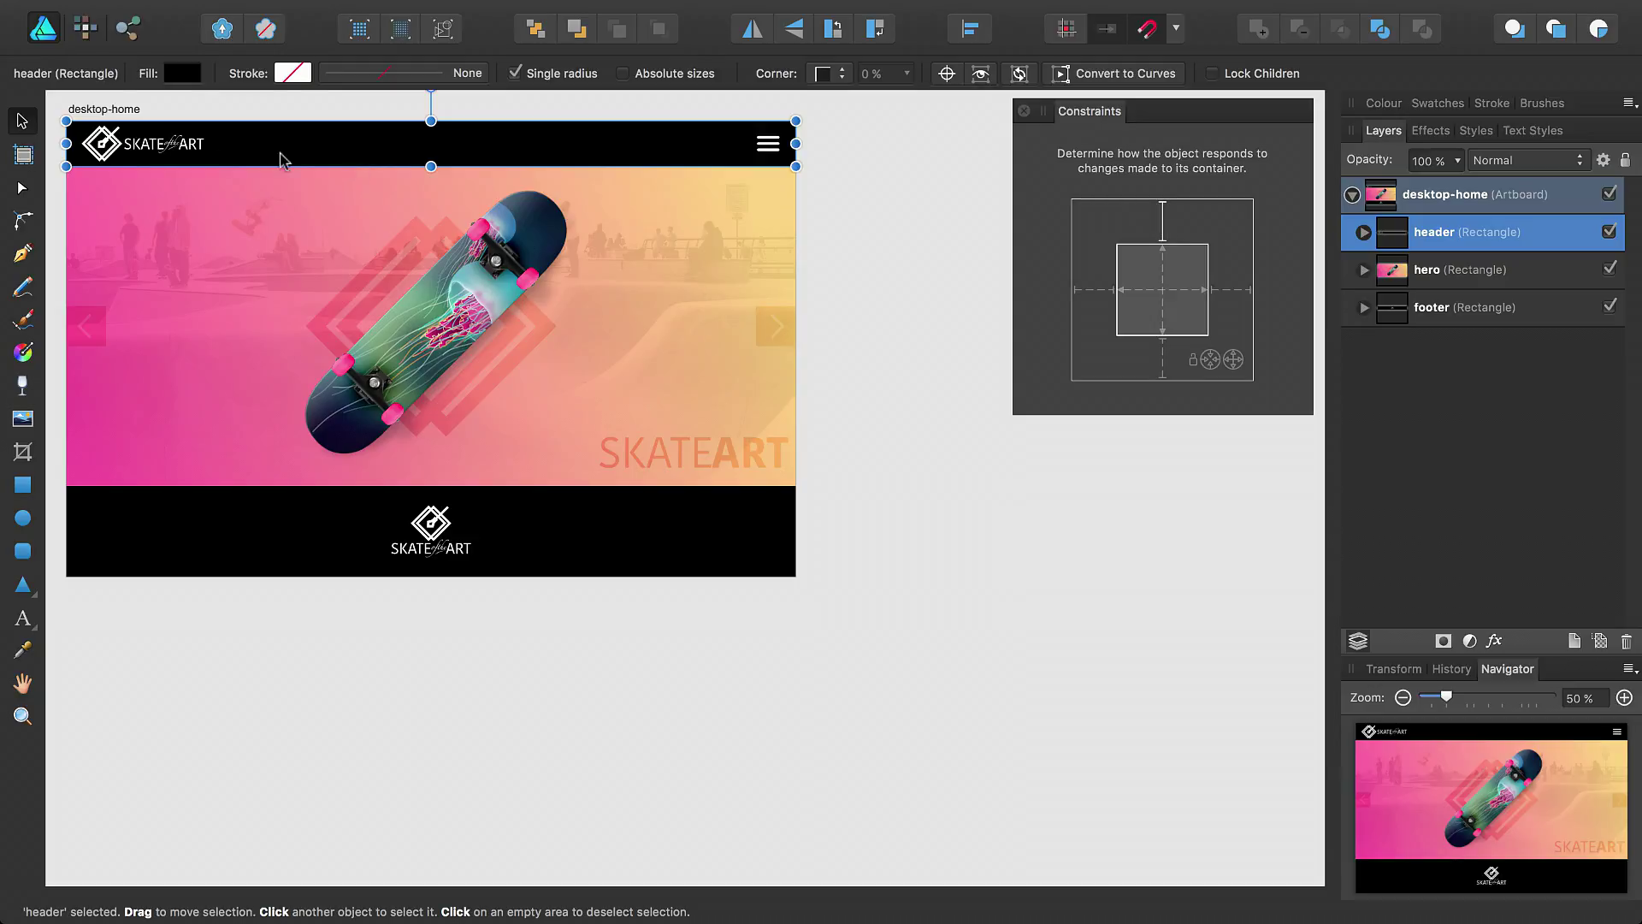
click(121, 109)
drag(430, 581, 408, 816)
key(super+z)
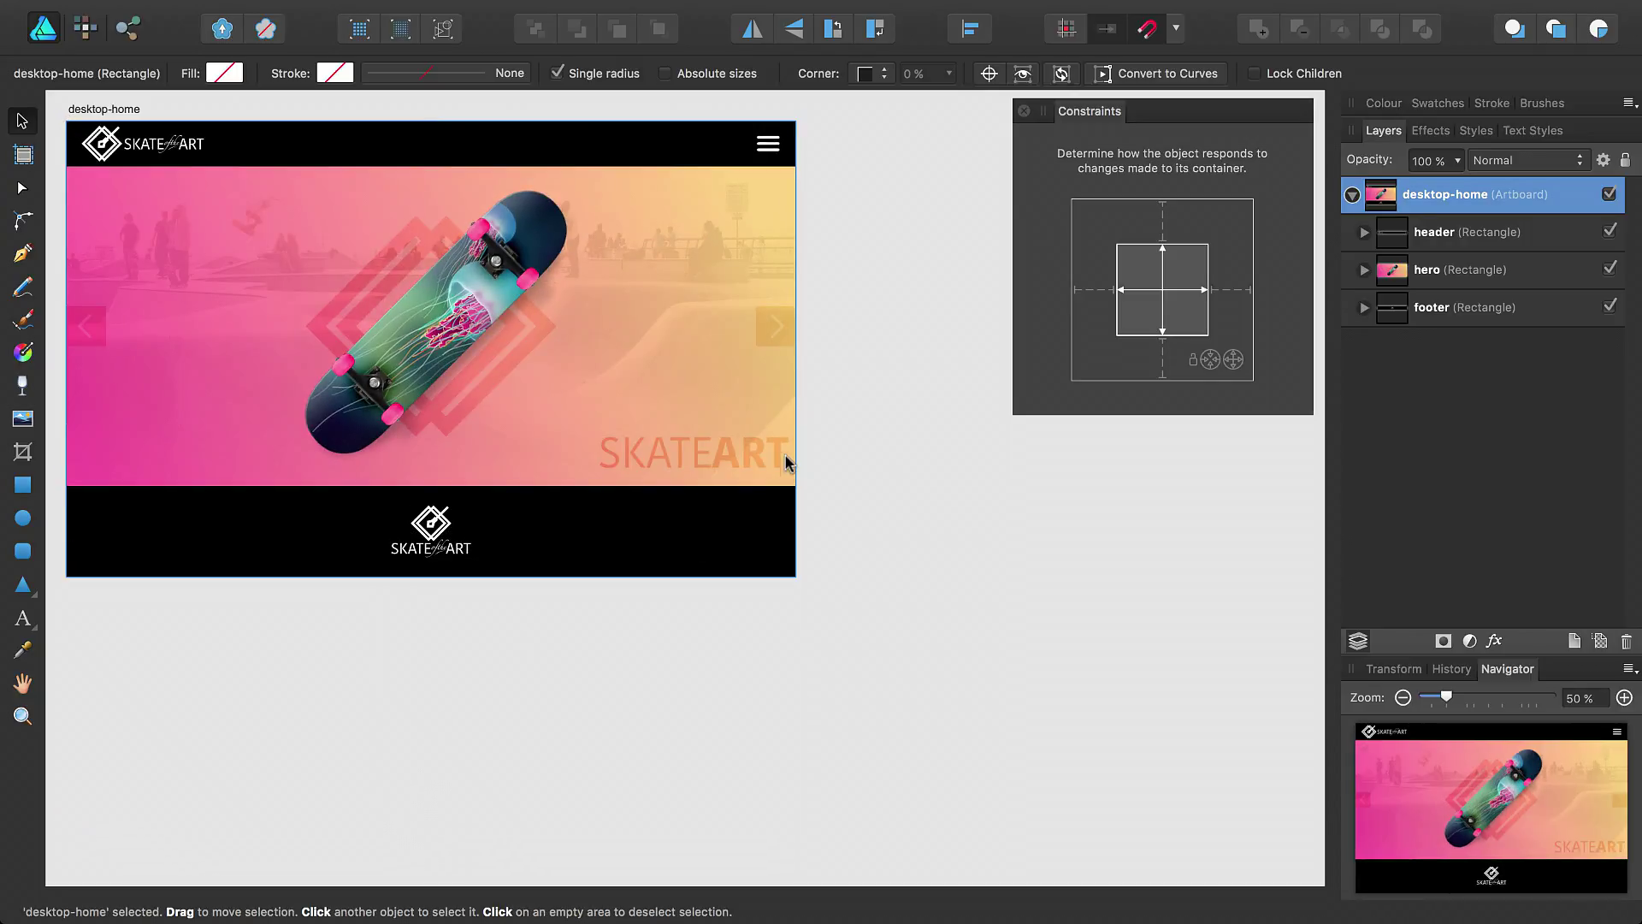
- Try widening the desktop-home artboard with only the header's top anchor set, then undo the resize
click(91, 114)
drag(796, 349, 990, 349)
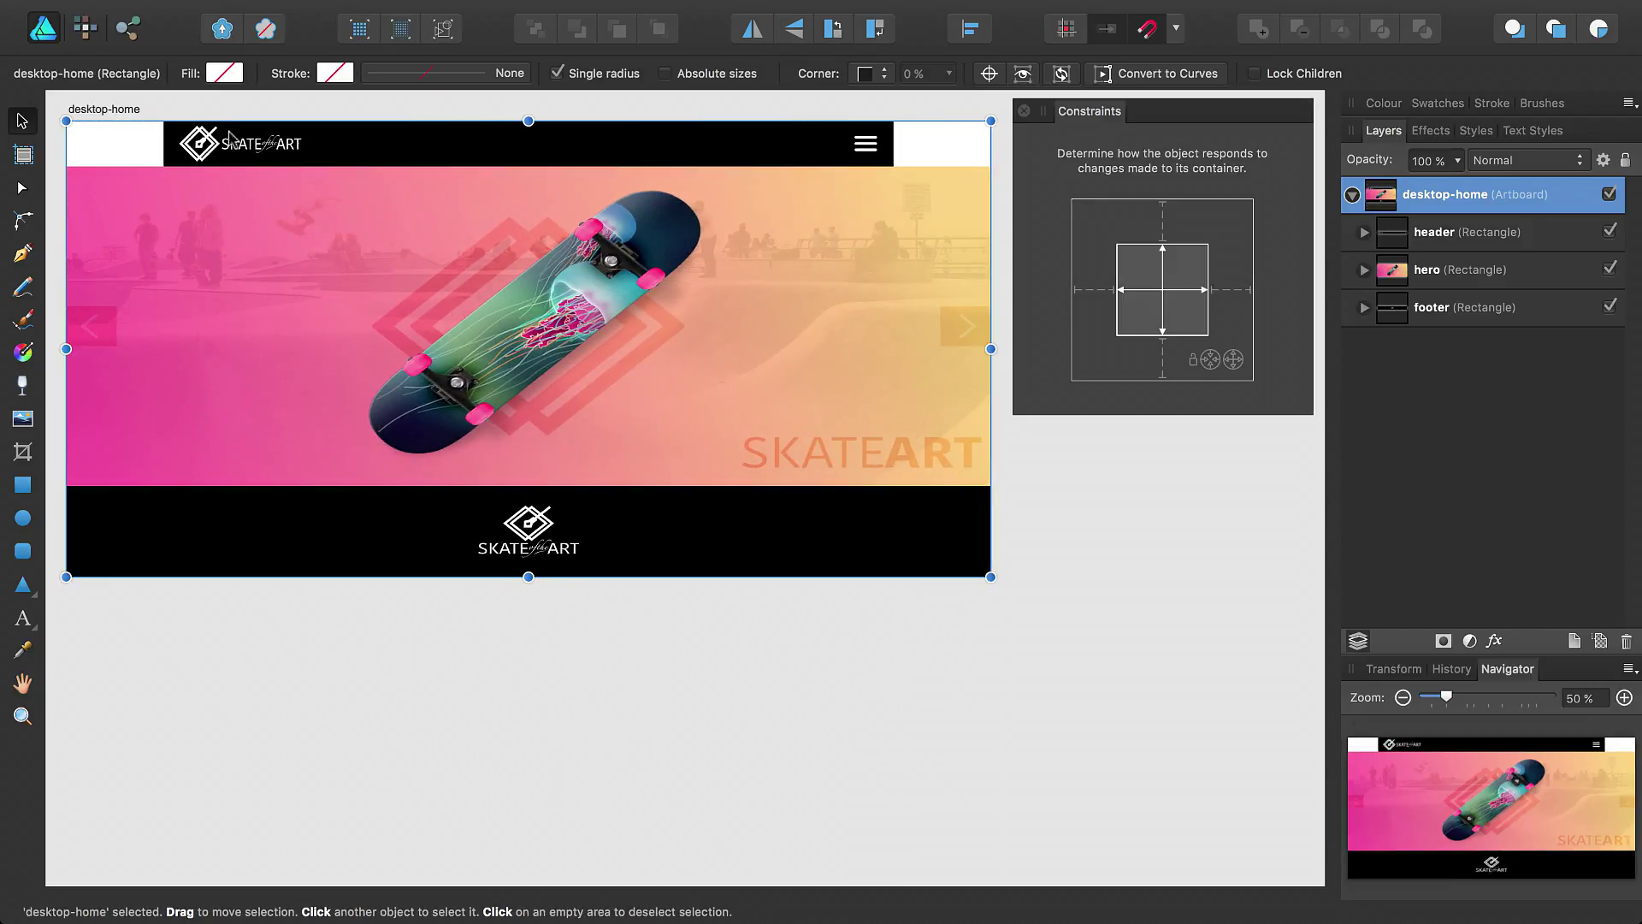
key(super+z)
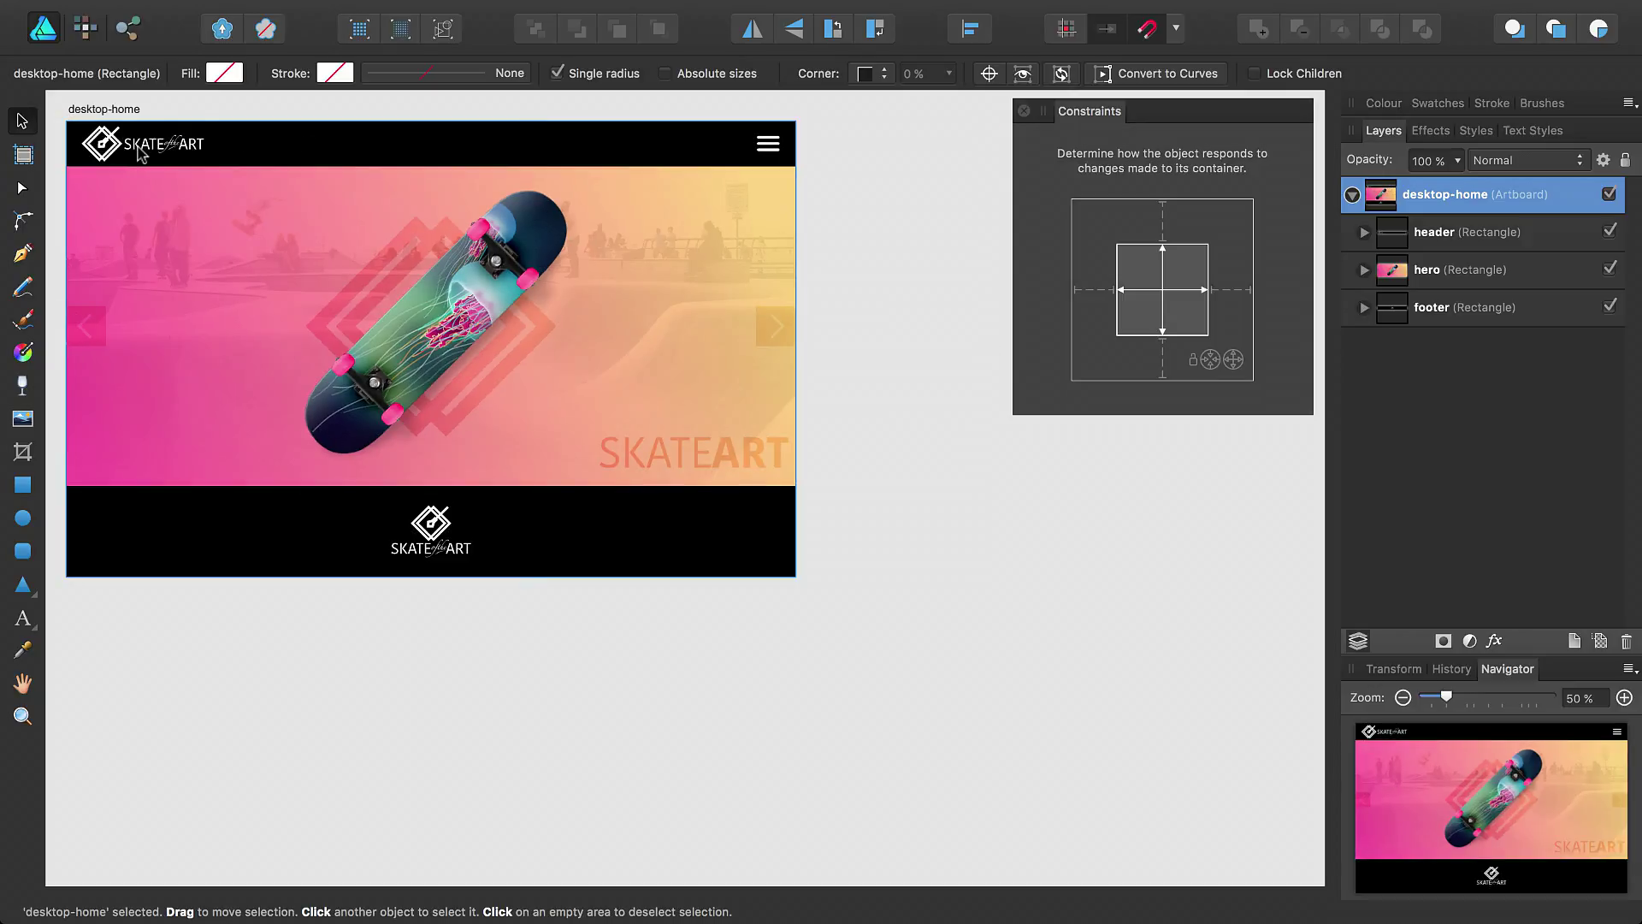
- Enable the header's left and right anchors and horizontal stretch, test by narrowing the artboard, and undo the resize
click(265, 153)
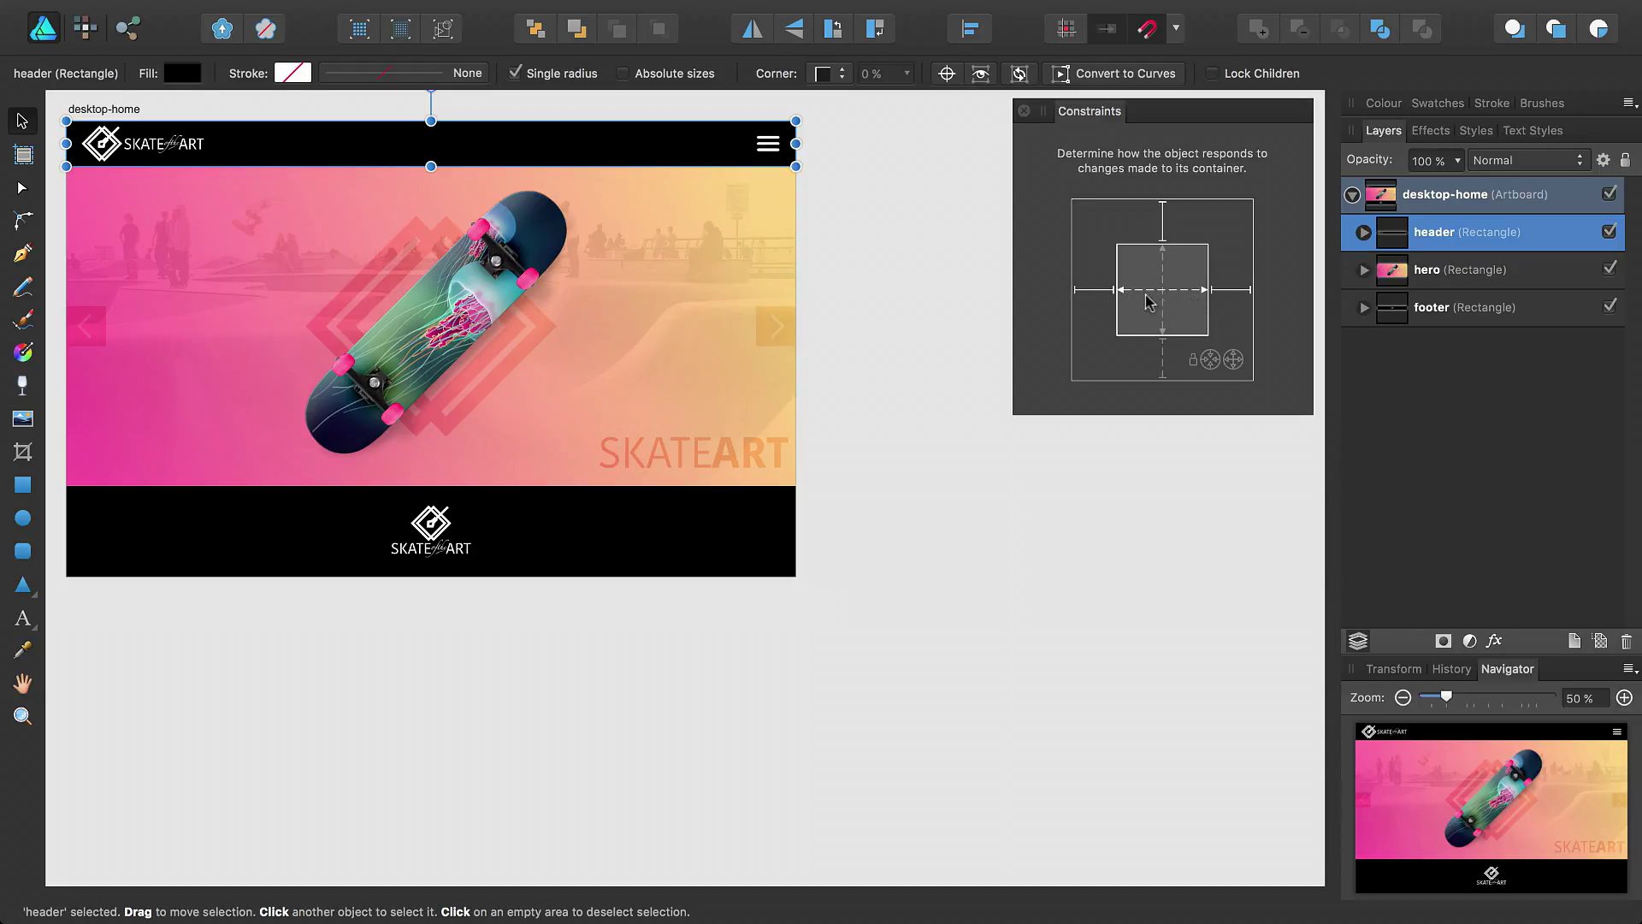
click(135, 109)
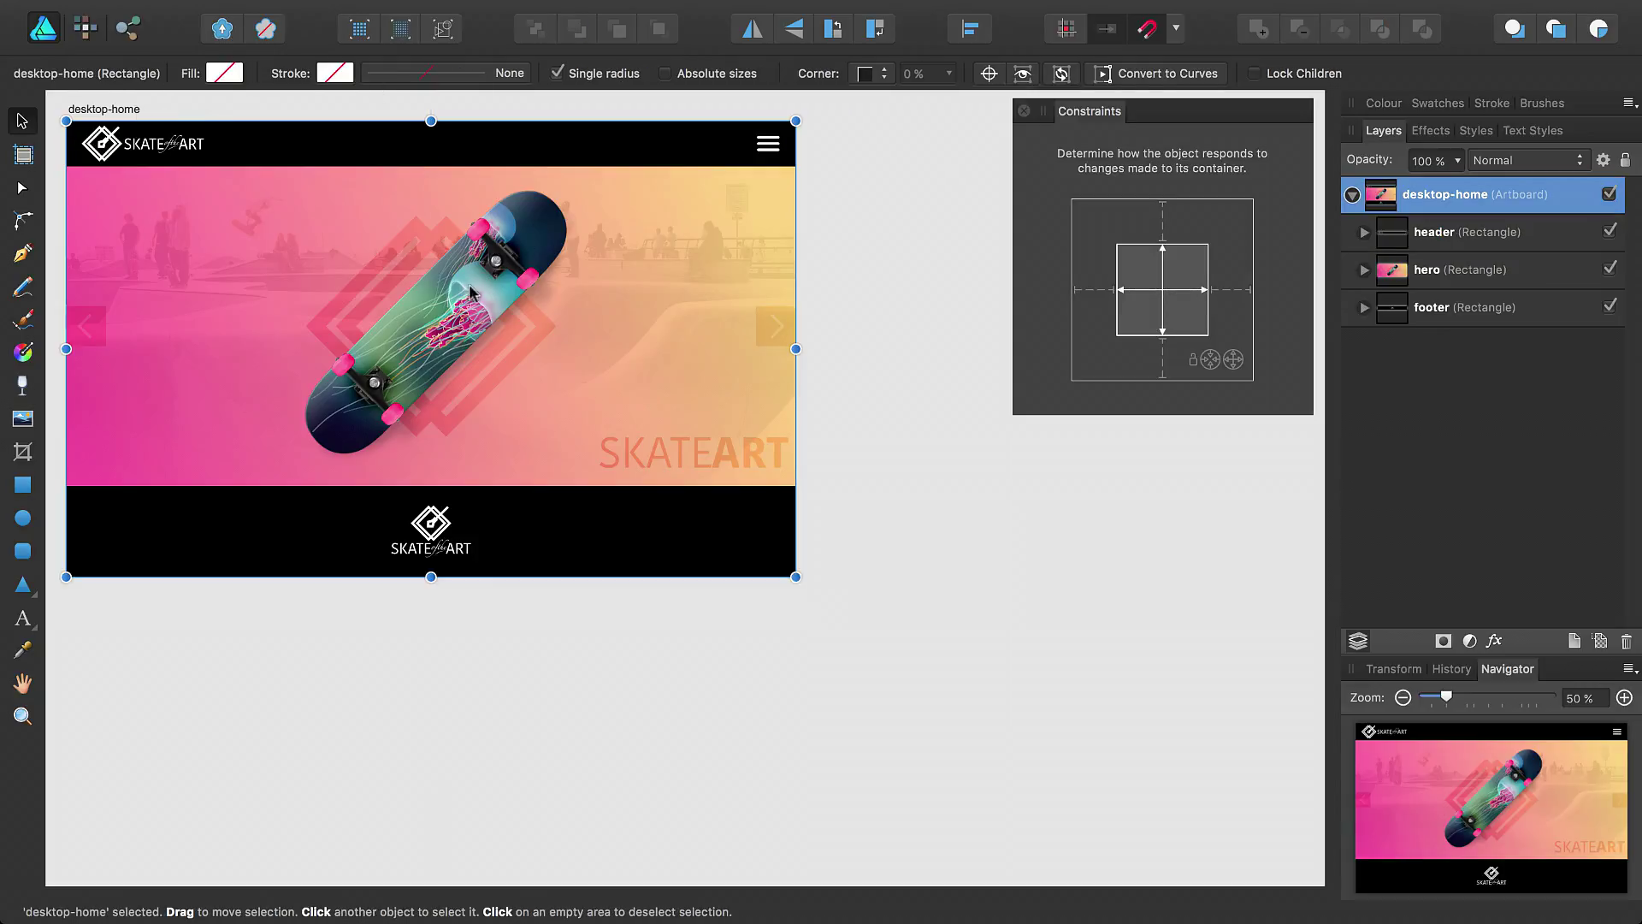
drag(796, 349, 630, 348)
key(super+z)
- Insert a new artboard using the iPhone 6 Plus size preset
click(22, 155)
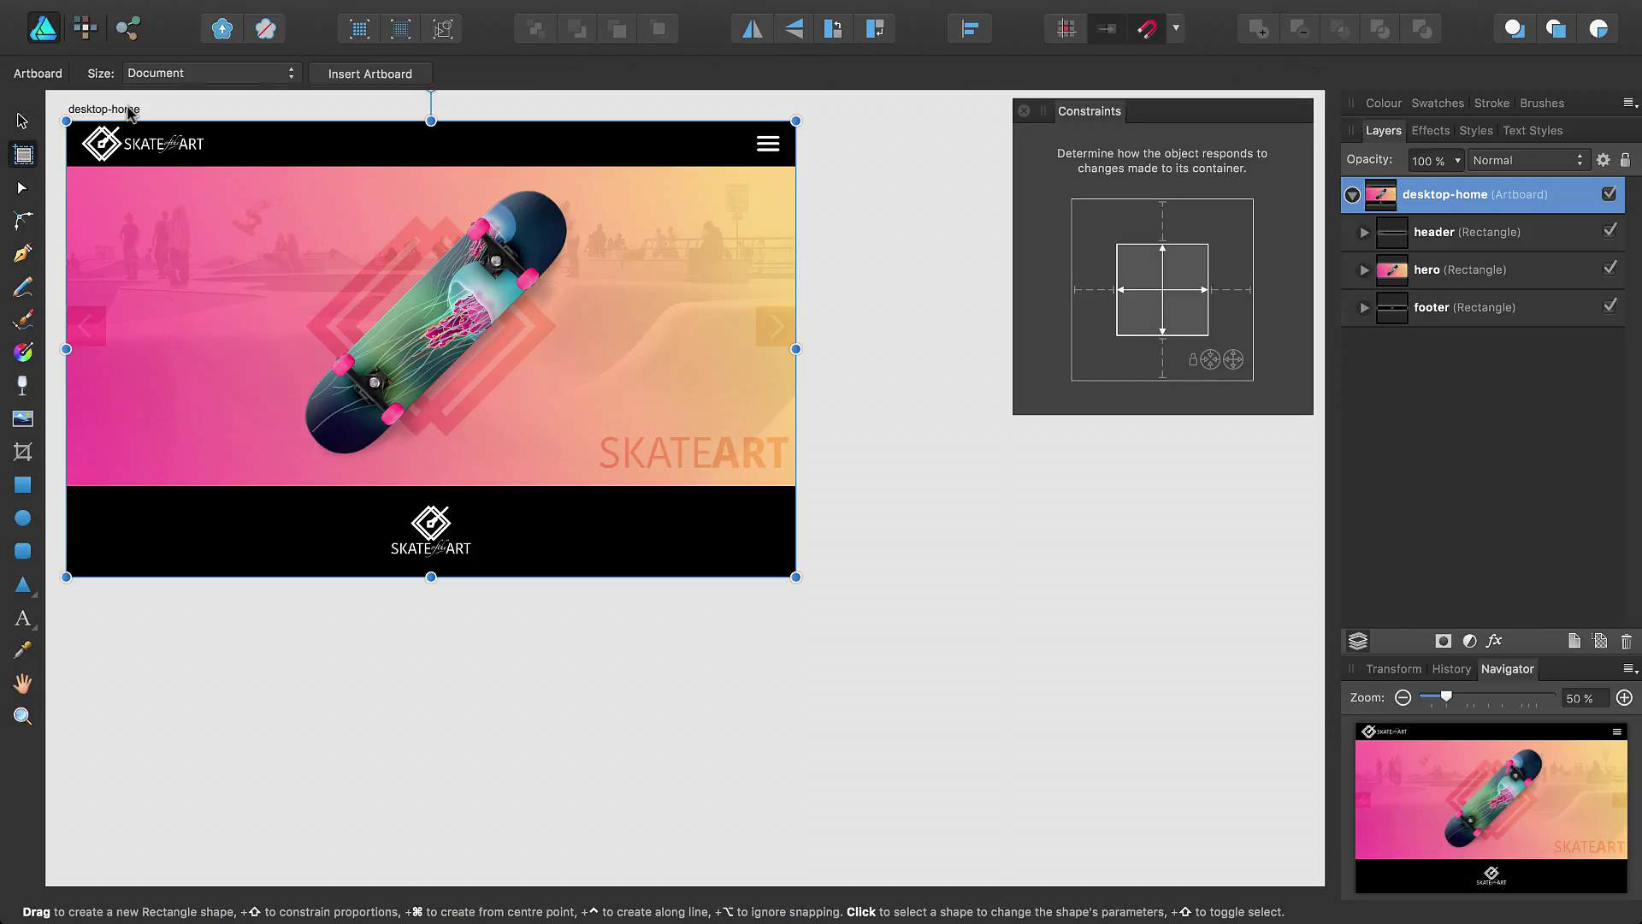
click(179, 72)
click(188, 228)
click(368, 73)
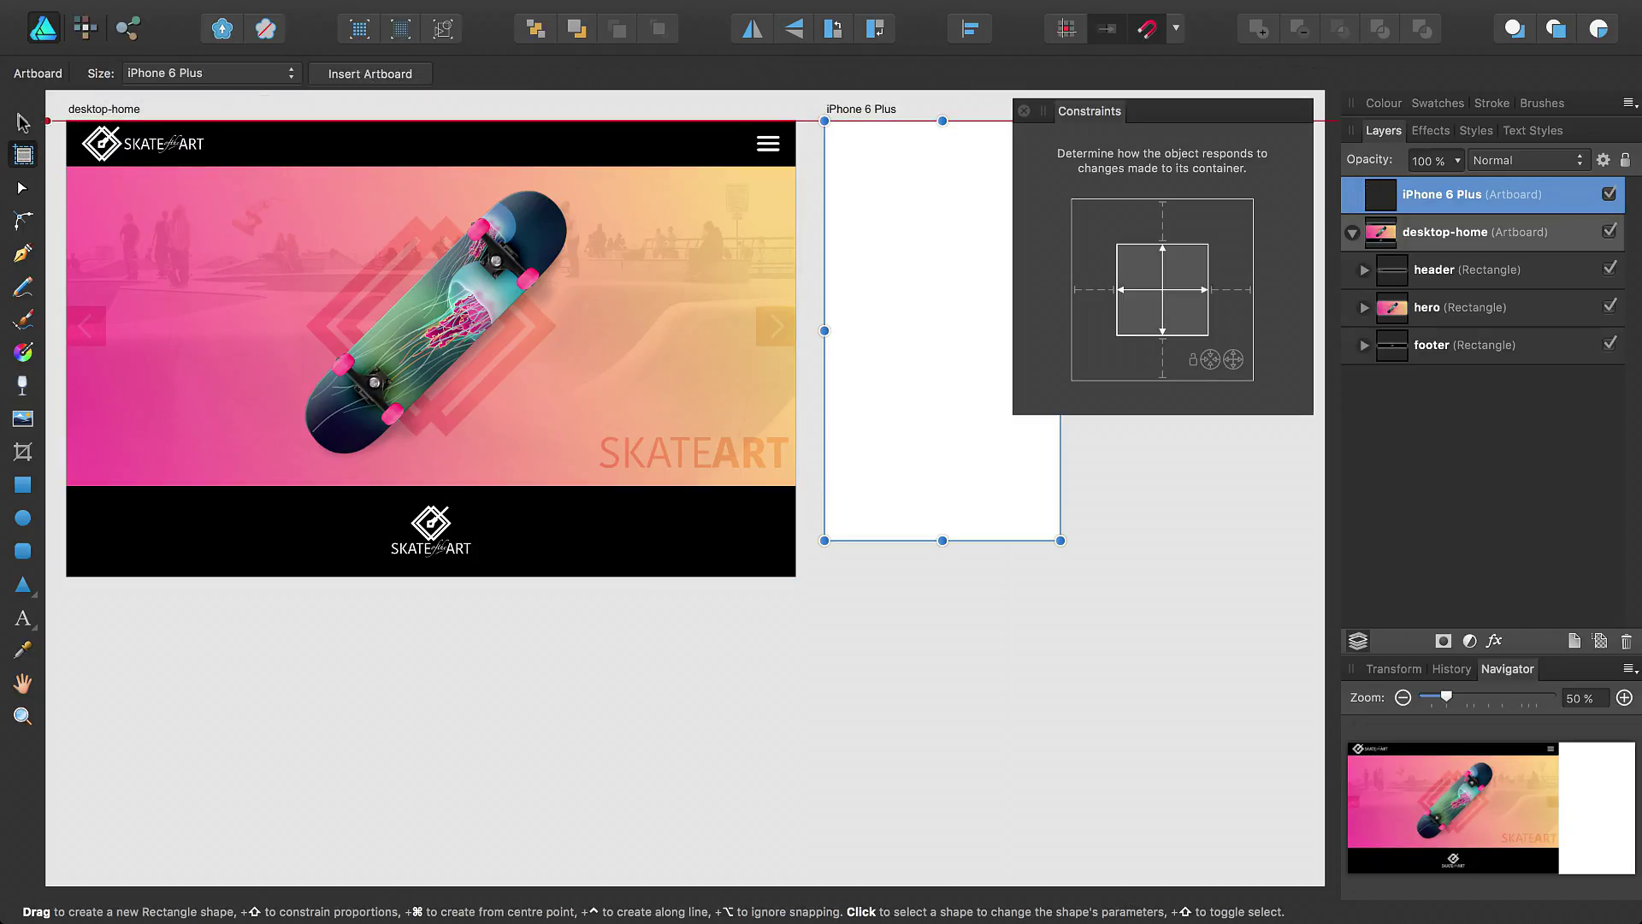
- Move the iPhone 6 Plus artboard below desktop-home and try transferring the header layer into it
key(v)
drag(844, 123, 372, 603)
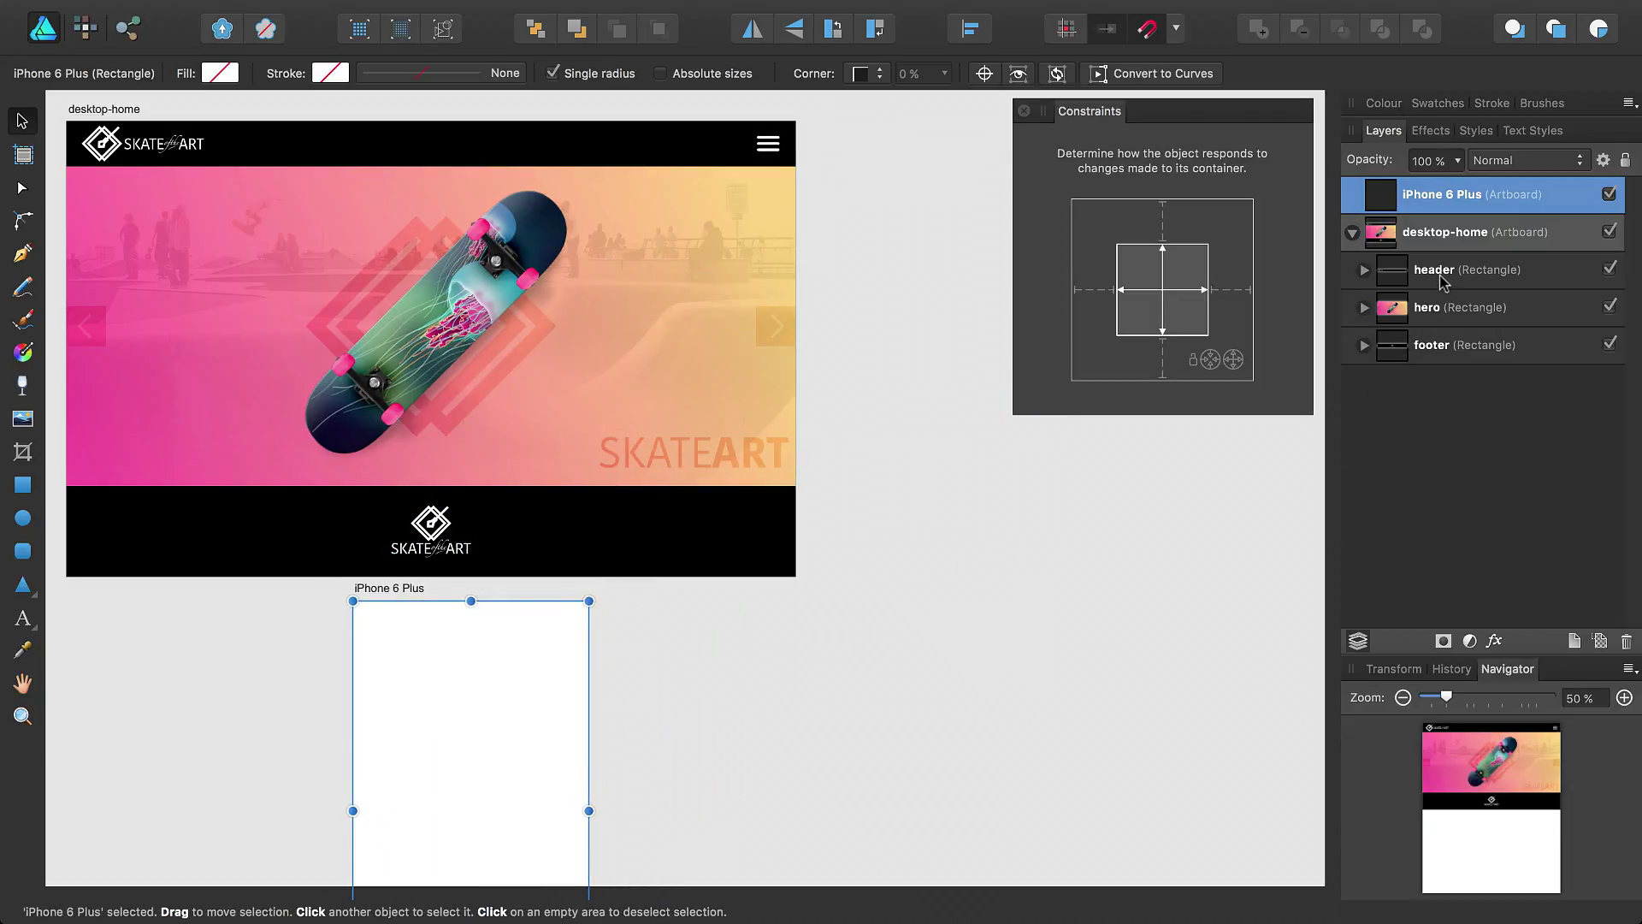
drag(1443, 282, 1430, 205)
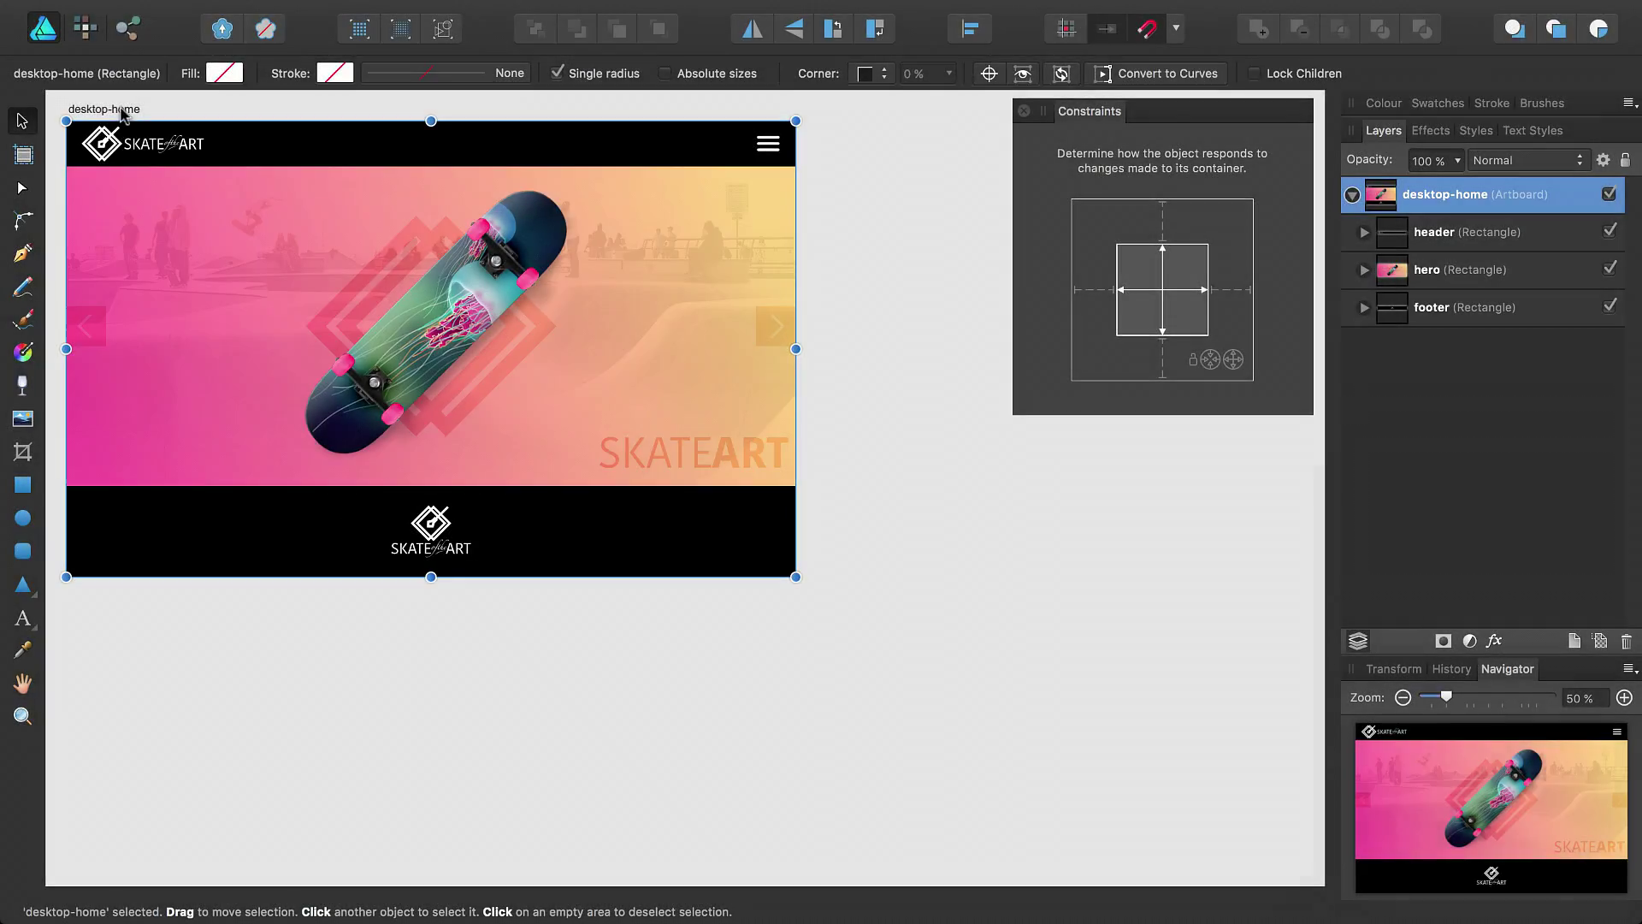
- Make the desktop-home artboard taller and then narrower to test how the constrained header responds
drag(429, 580, 430, 799)
drag(797, 460, 578, 445)
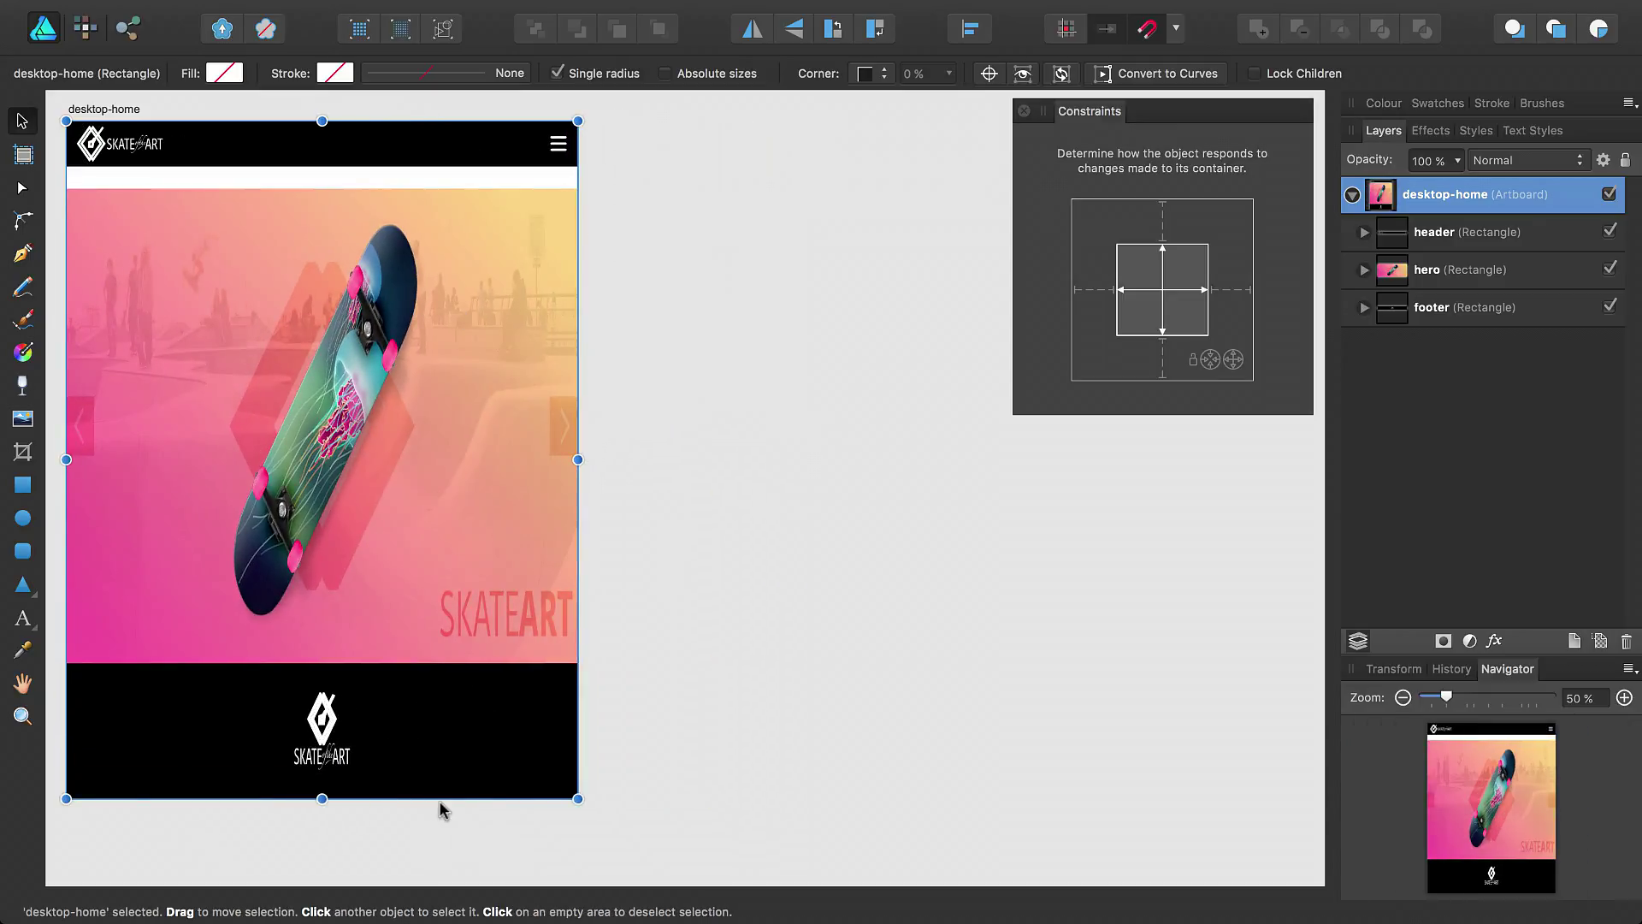
- Undo the test resizes of the desktop-home artboard
key(super+z)
key(super+z)
key(super+z)
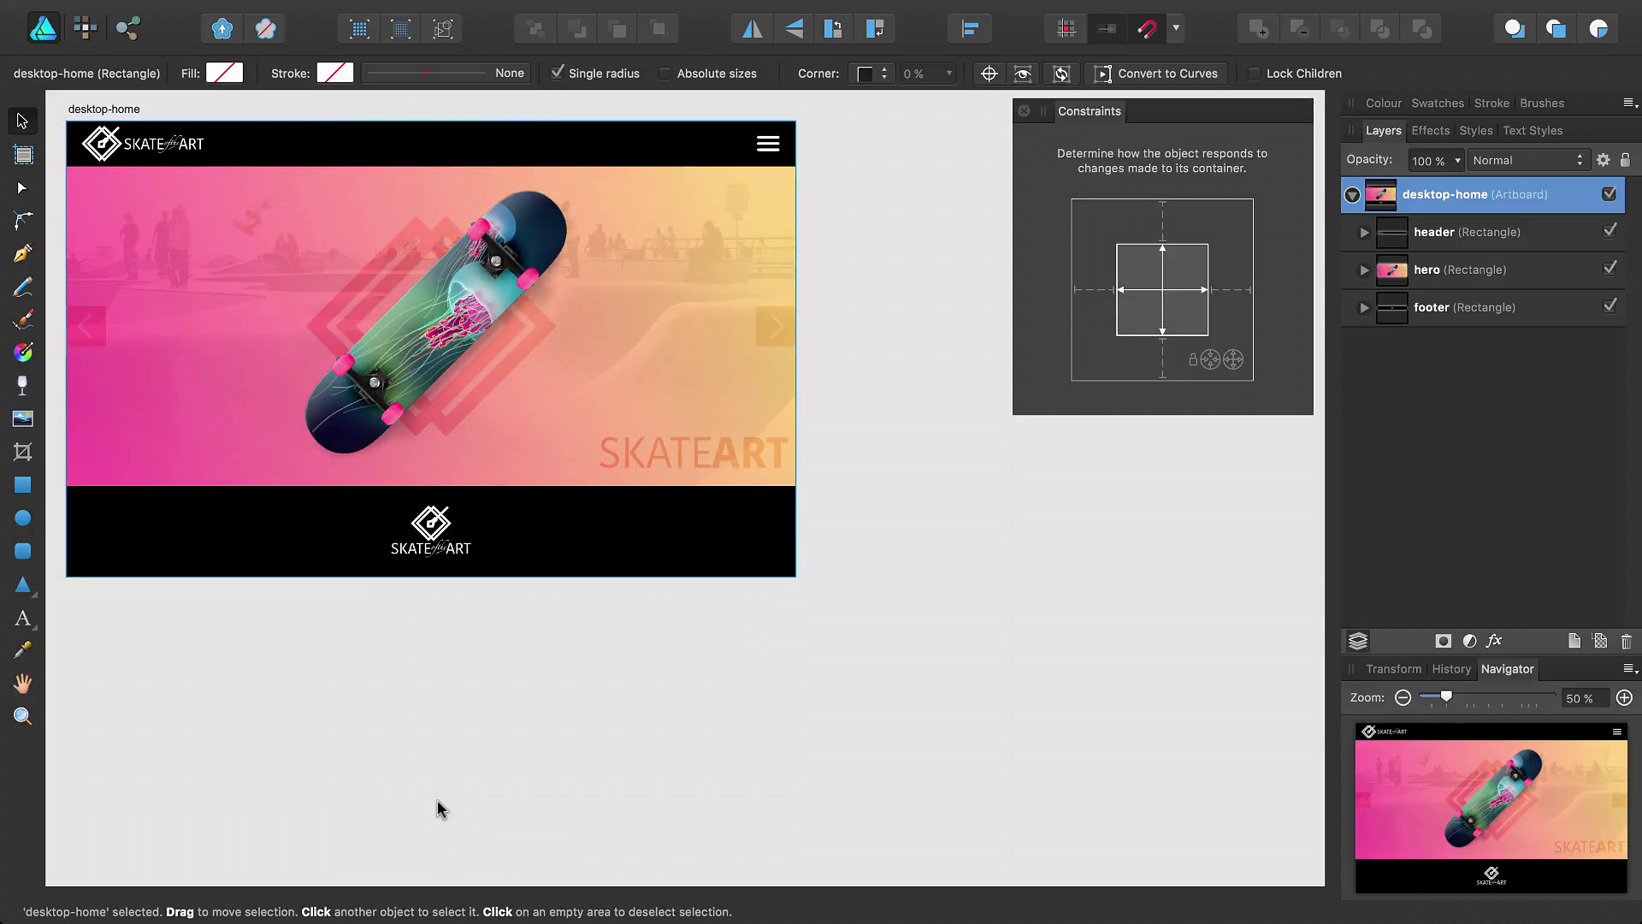
- Constrain the footer to keep its height and stay anchored to the artboard's left, right and bottom edges
click(633, 554)
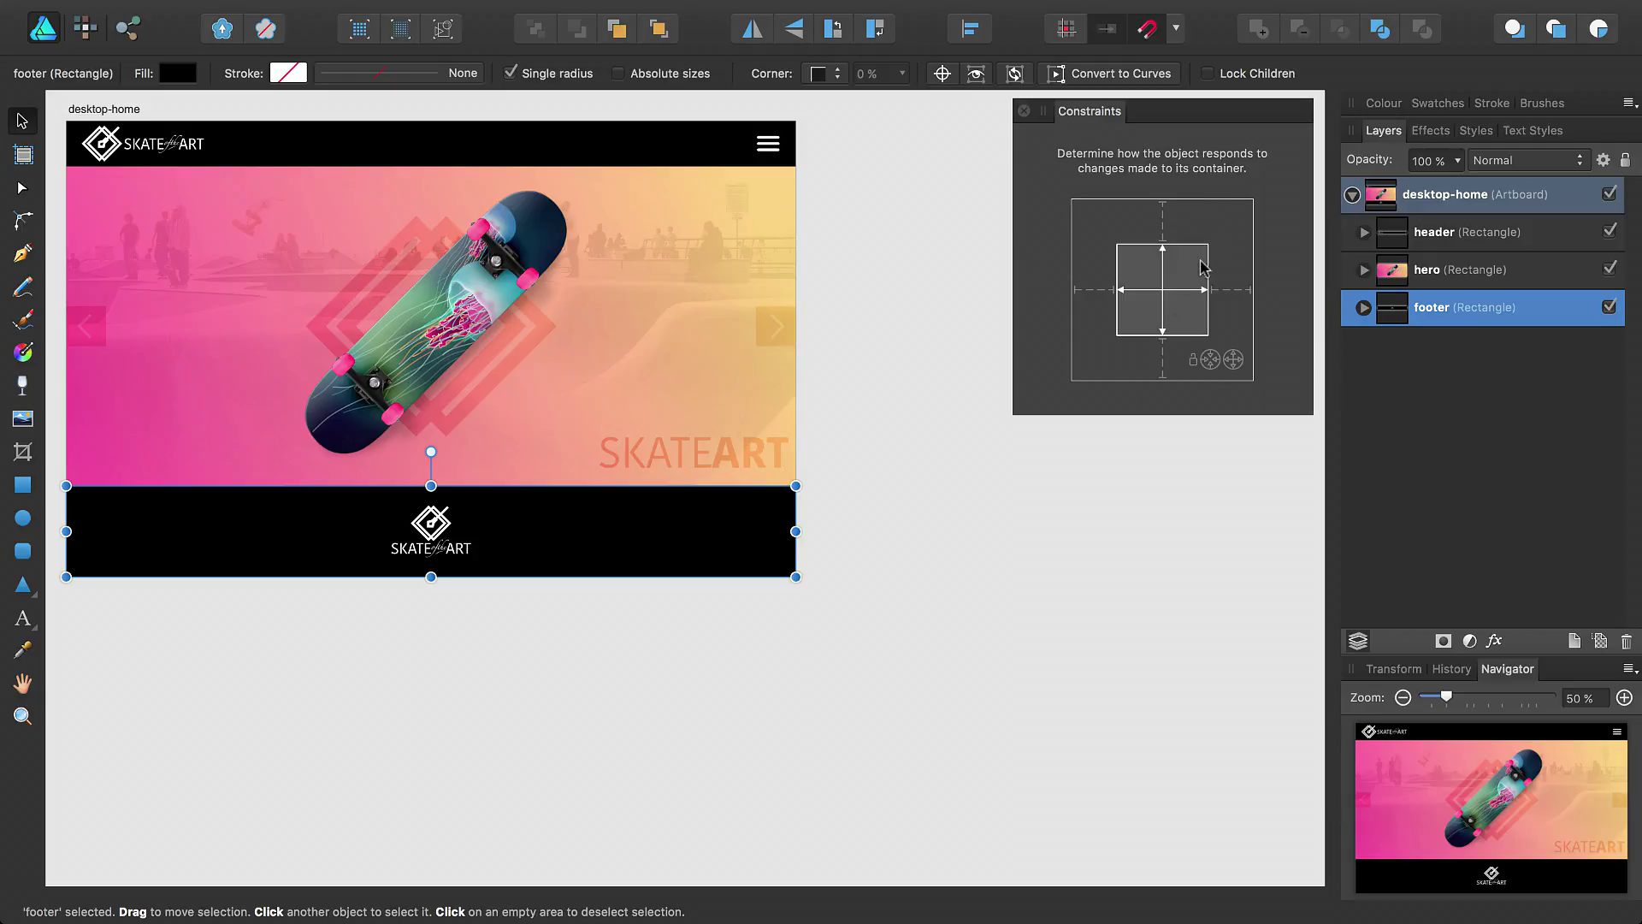
click(1164, 291)
click(1093, 292)
- Test the footer constraints by making the desktop-home artboard taller and then shorter, and restore its original size
click(128, 111)
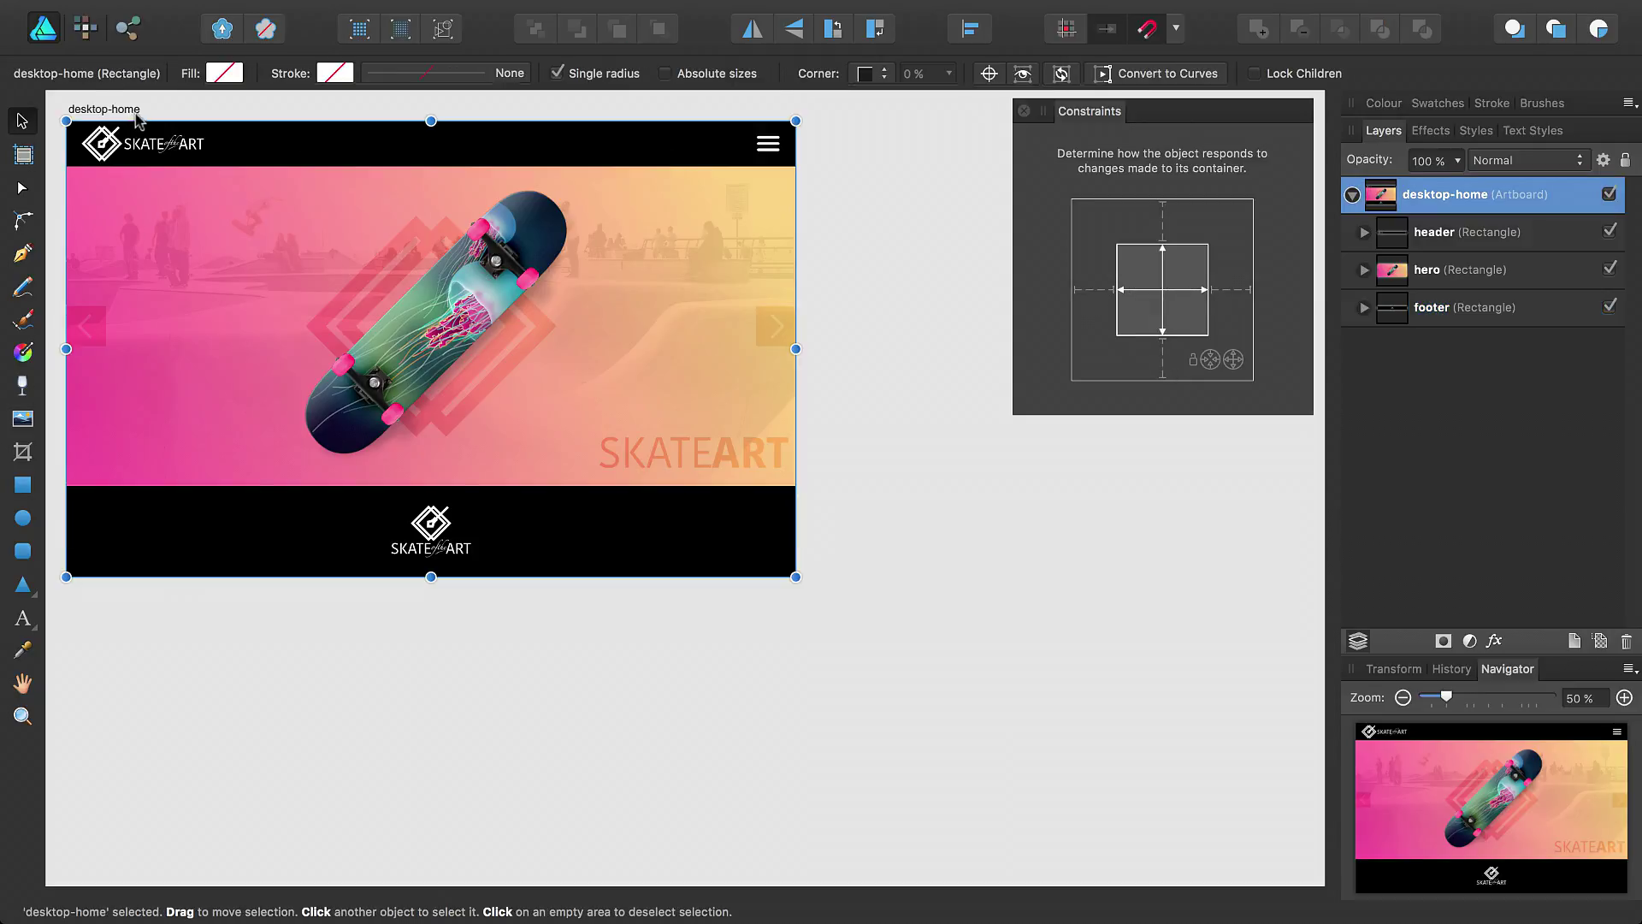
mouse_move(795, 349)
mouse_down()
mouse_move(1024, 377)
mouse_move(855, 356)
mouse_move(909, 349)
mouse_move(795, 349)
mouse_up()
drag(431, 577, 429, 804)
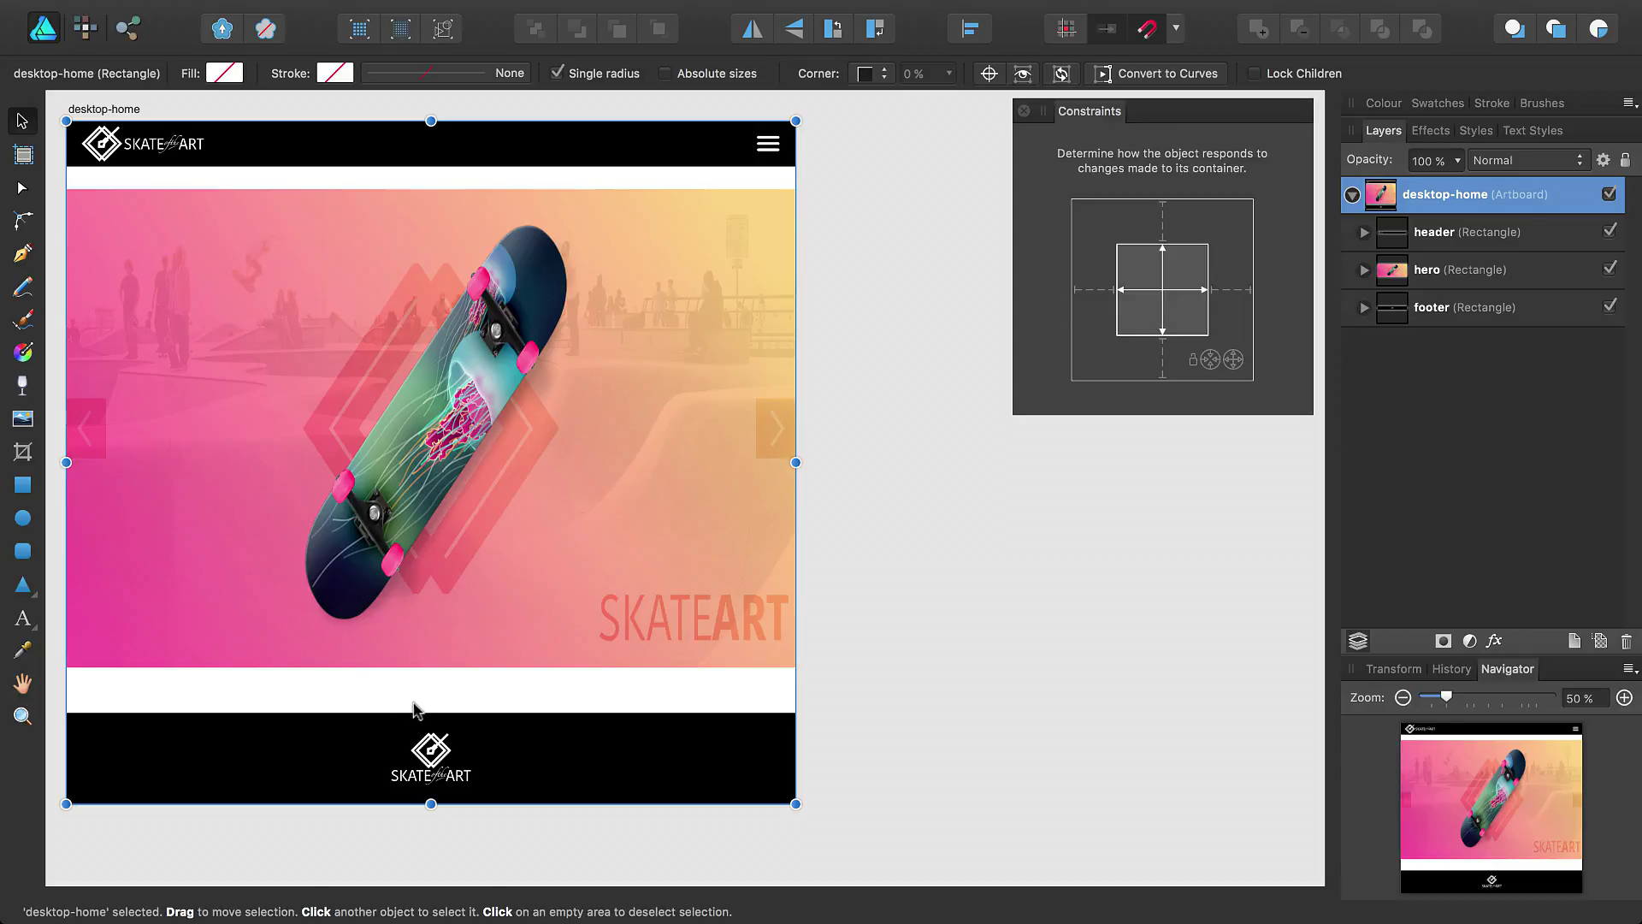
drag(432, 804, 459, 379)
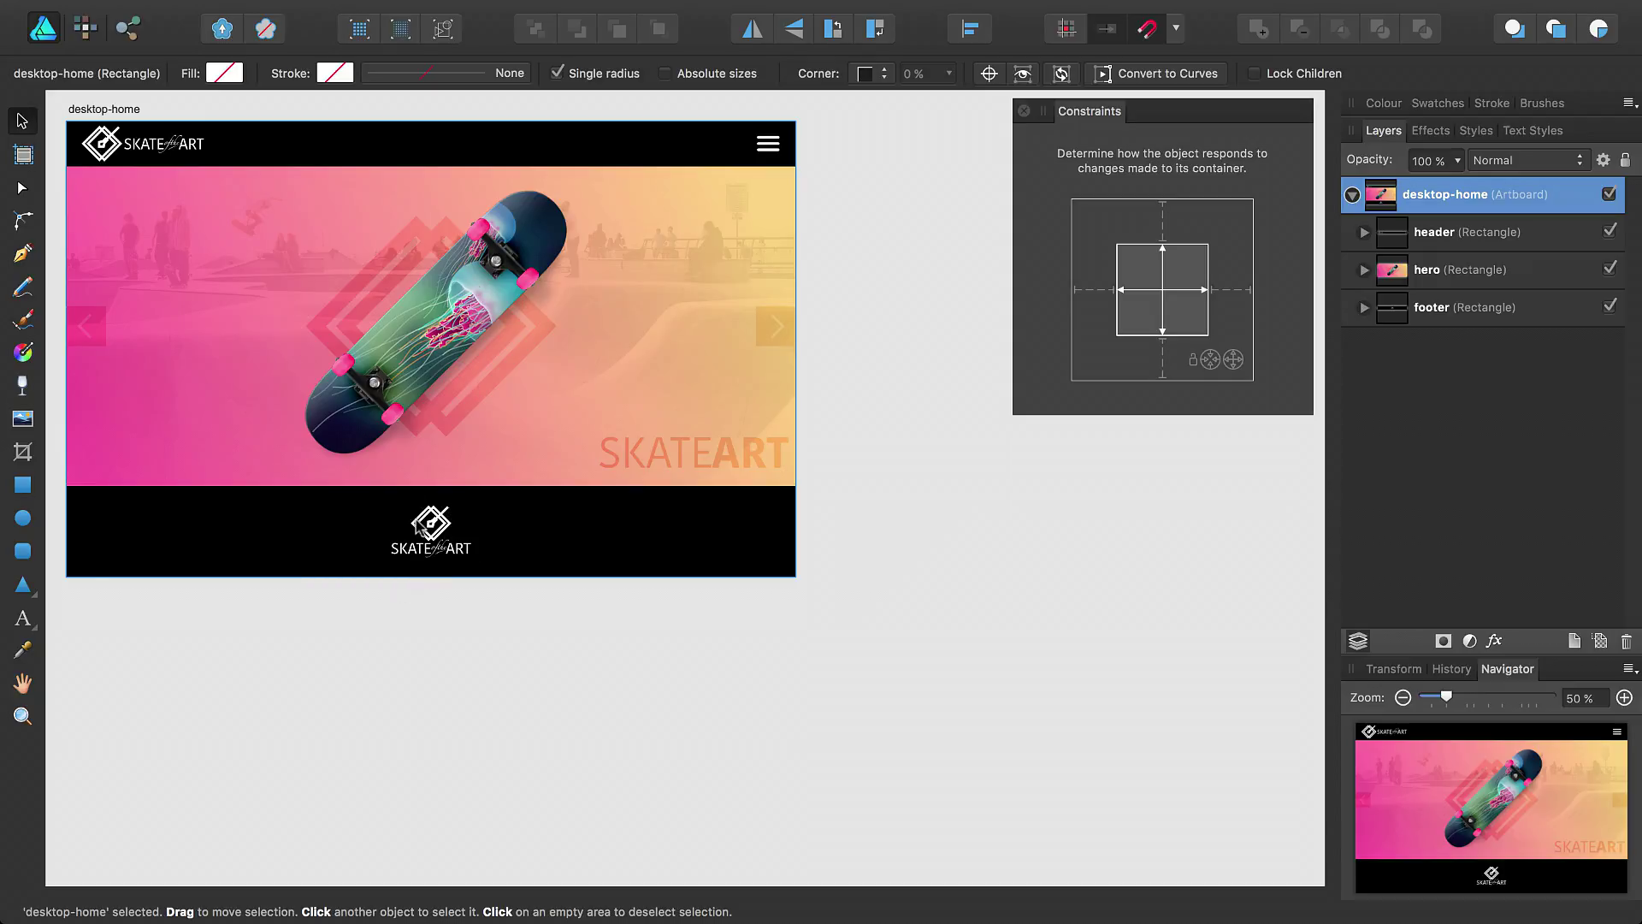
- Anchor the header's menu icon group to the header's top and right edges and disable its horizontal and vertical stretch
click(1364, 232)
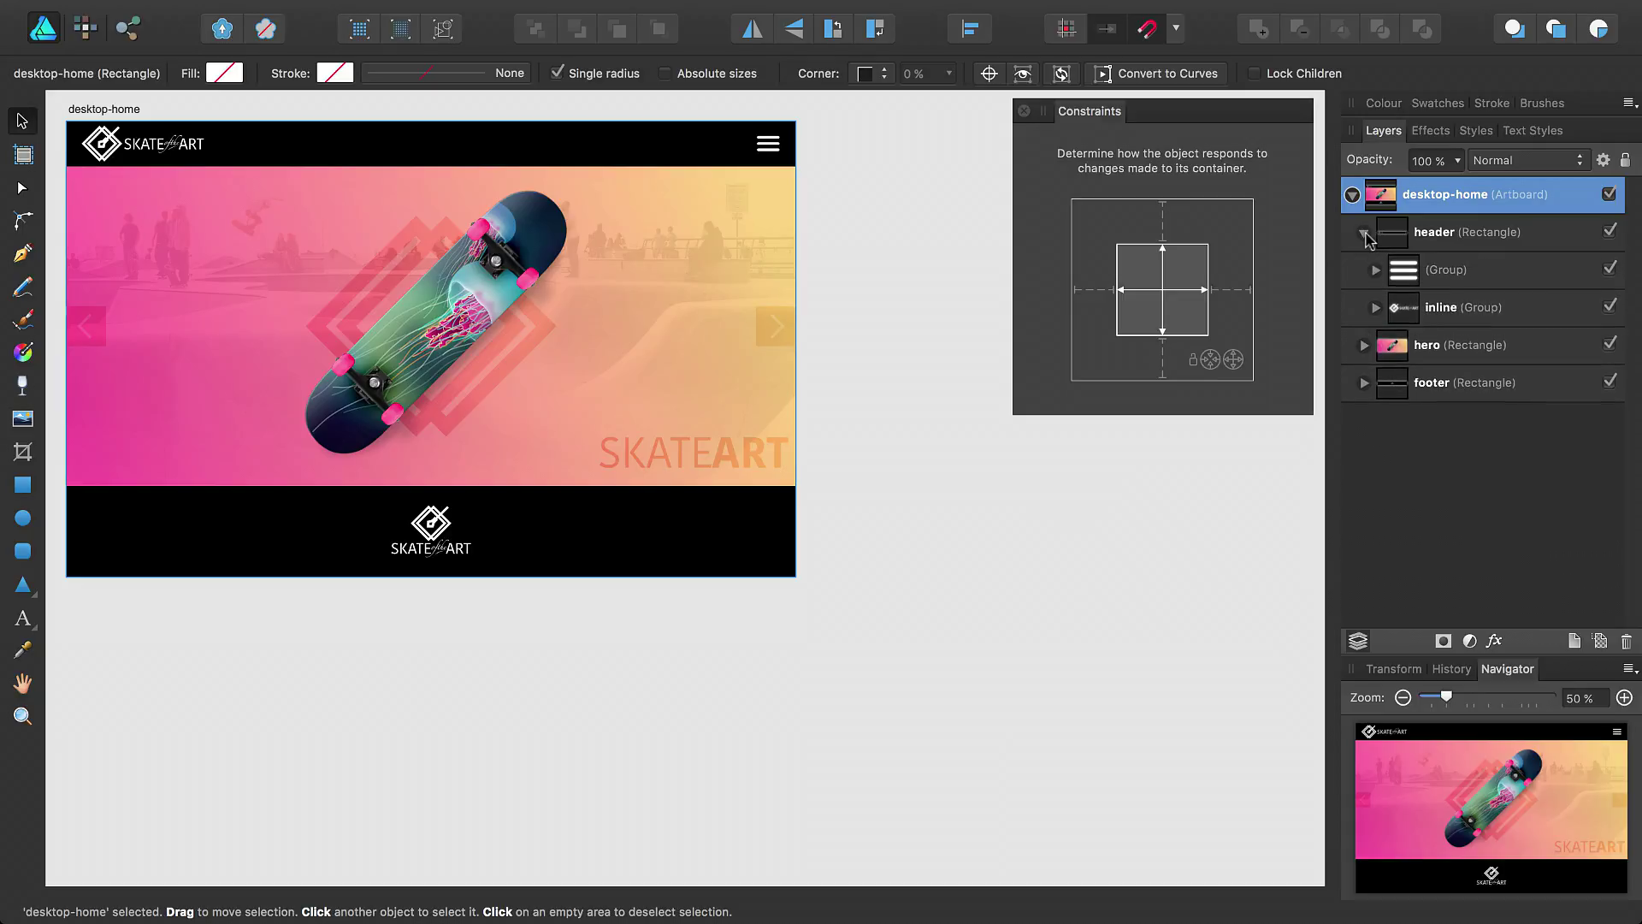
click(1446, 274)
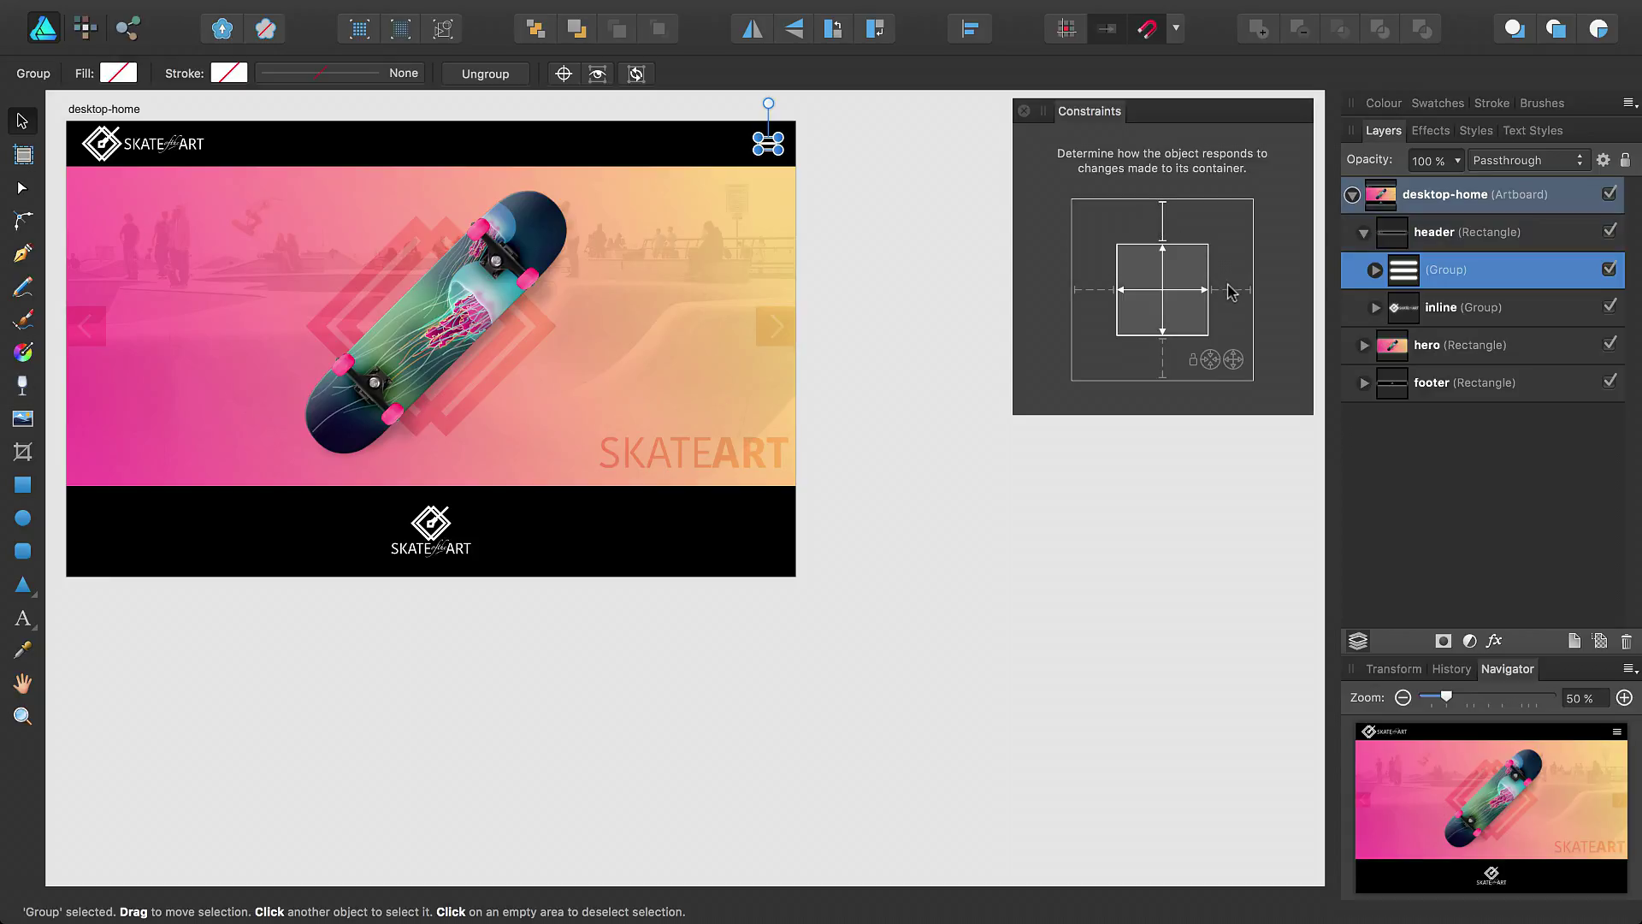
click(1164, 314)
- Anchor the header's inline logo group to the top and left edges and disable its horizontal and vertical stretch
click(1466, 315)
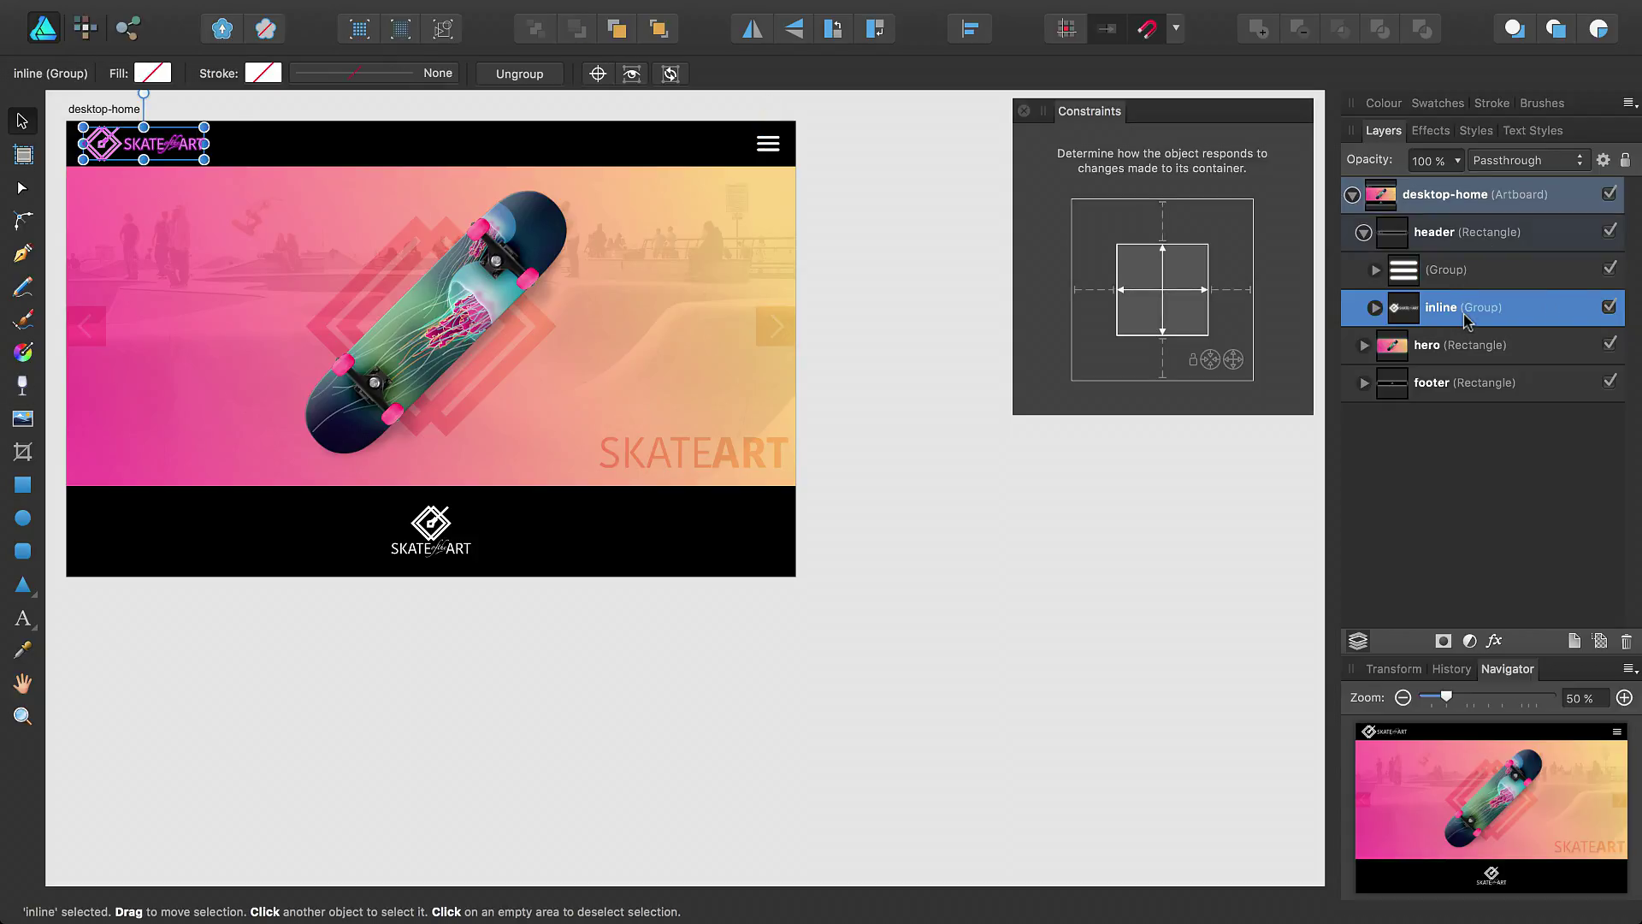
click(1163, 224)
click(1112, 290)
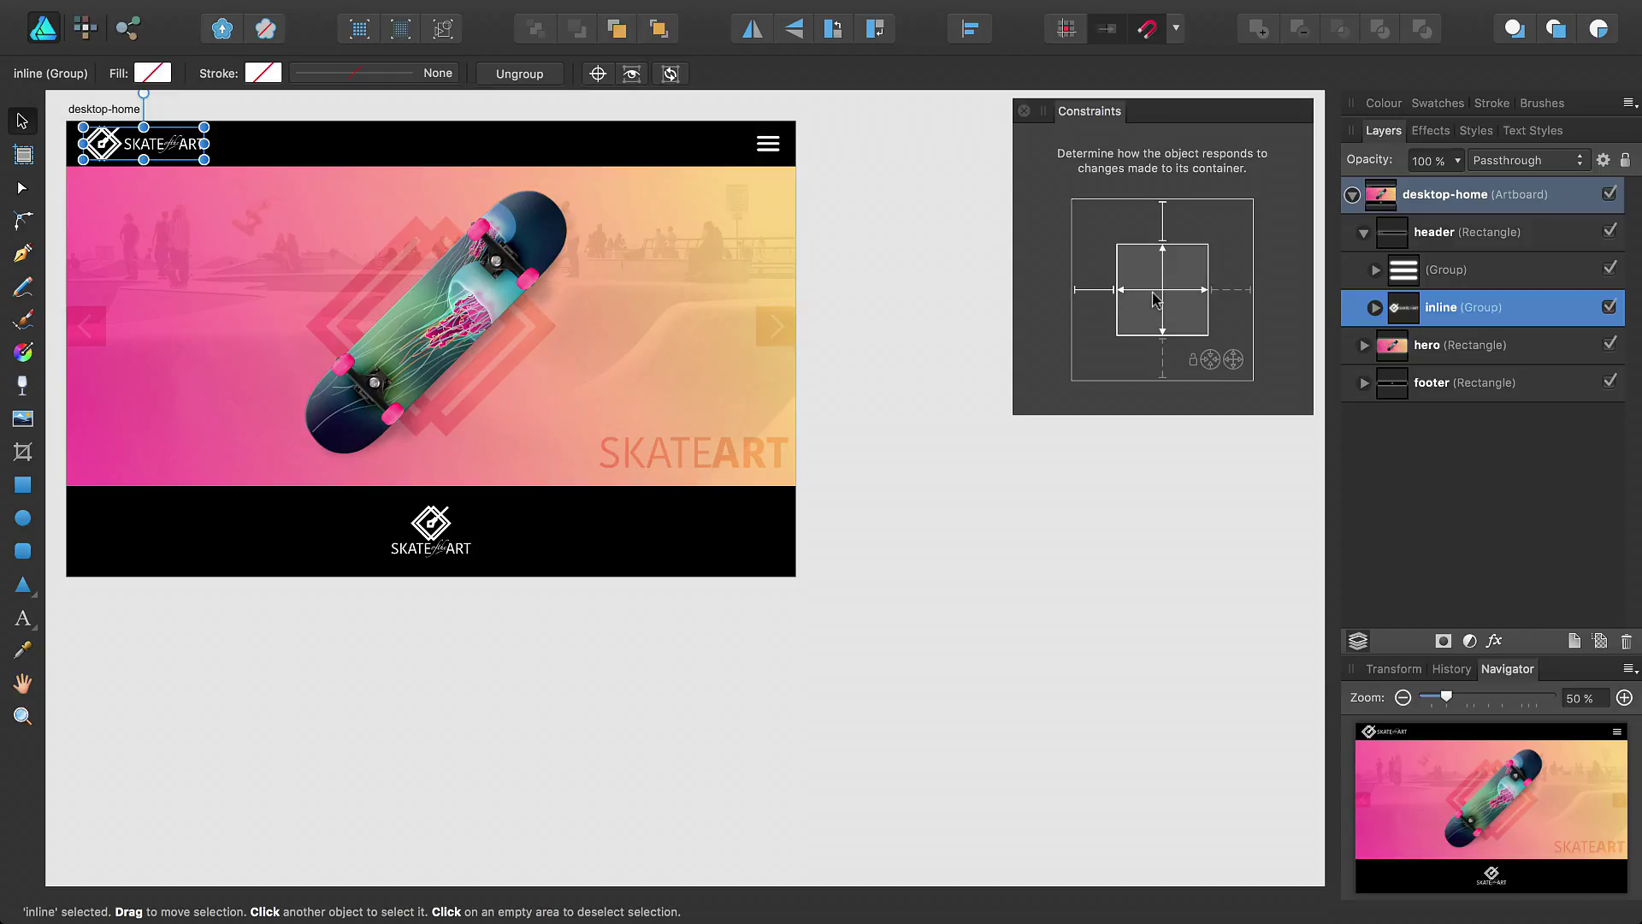
click(1152, 293)
click(1165, 279)
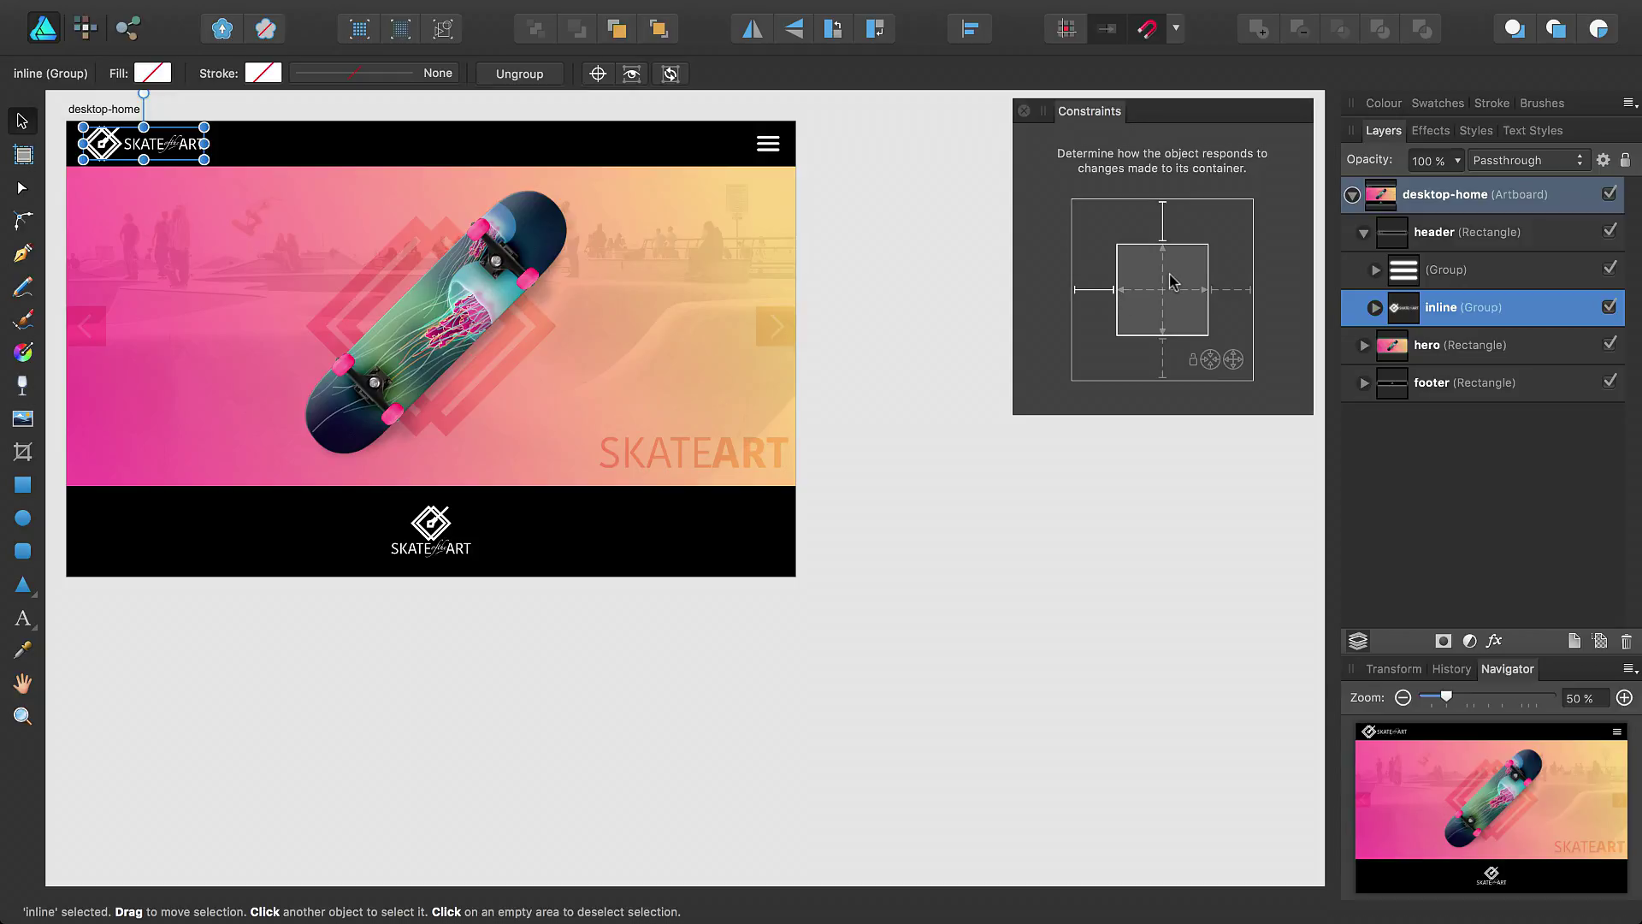
- Test the header's contents by resizing the header taller and narrower and the artboard narrower, undoing each resize
click(1478, 245)
drag(431, 166, 427, 311)
key(super+z)
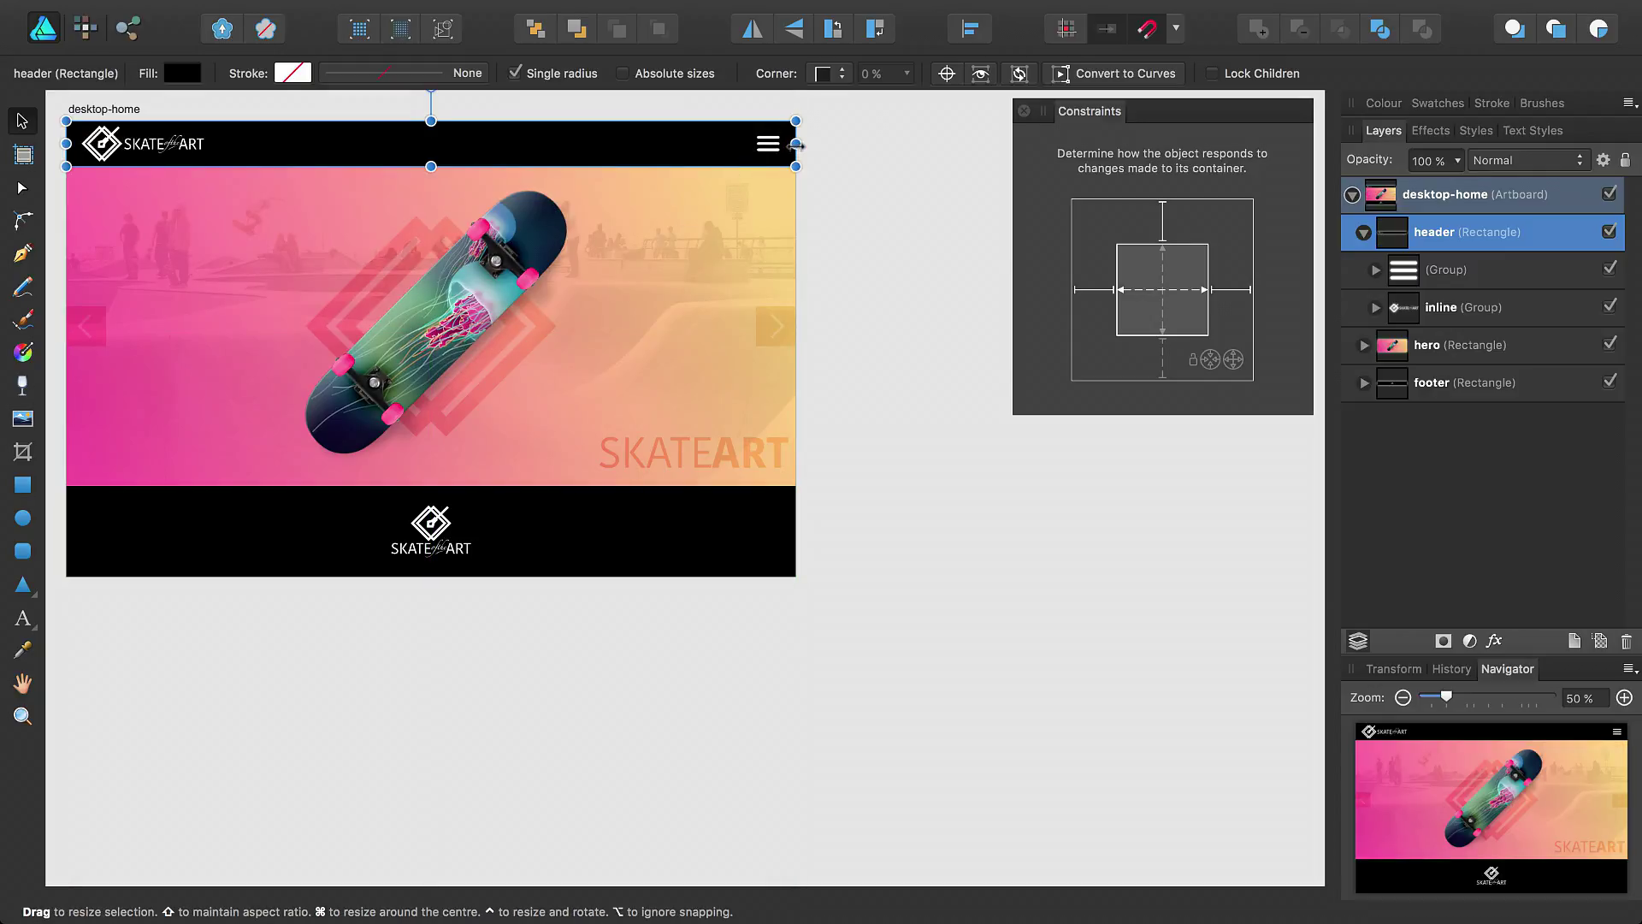
drag(795, 145, 587, 144)
key(super+z)
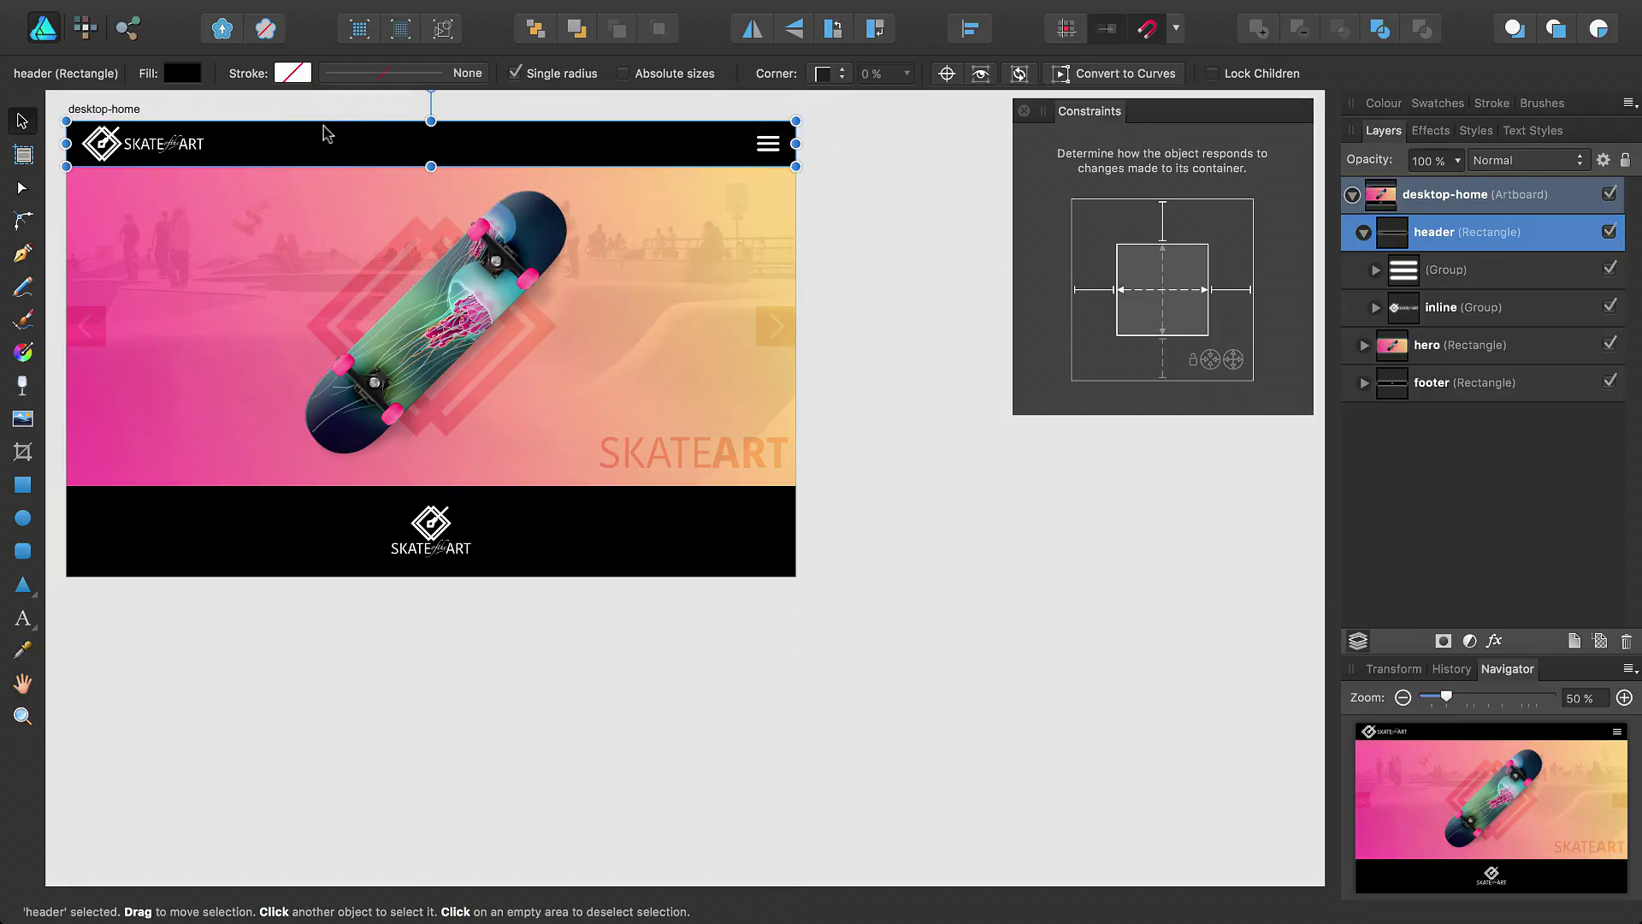
click(125, 116)
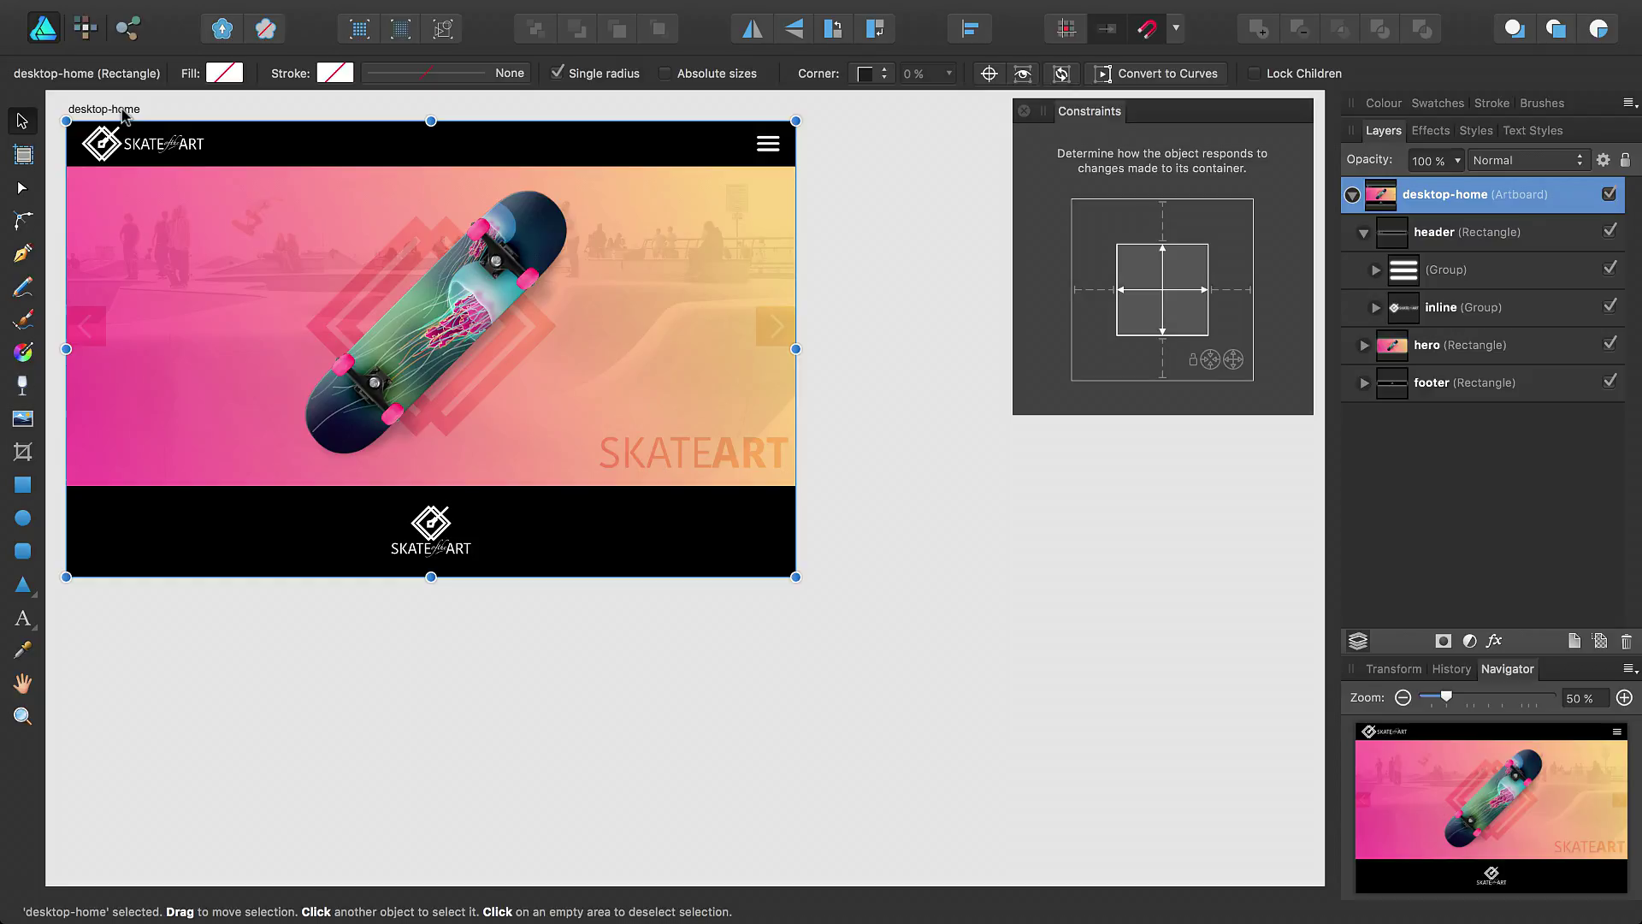
drag(796, 348, 365, 342)
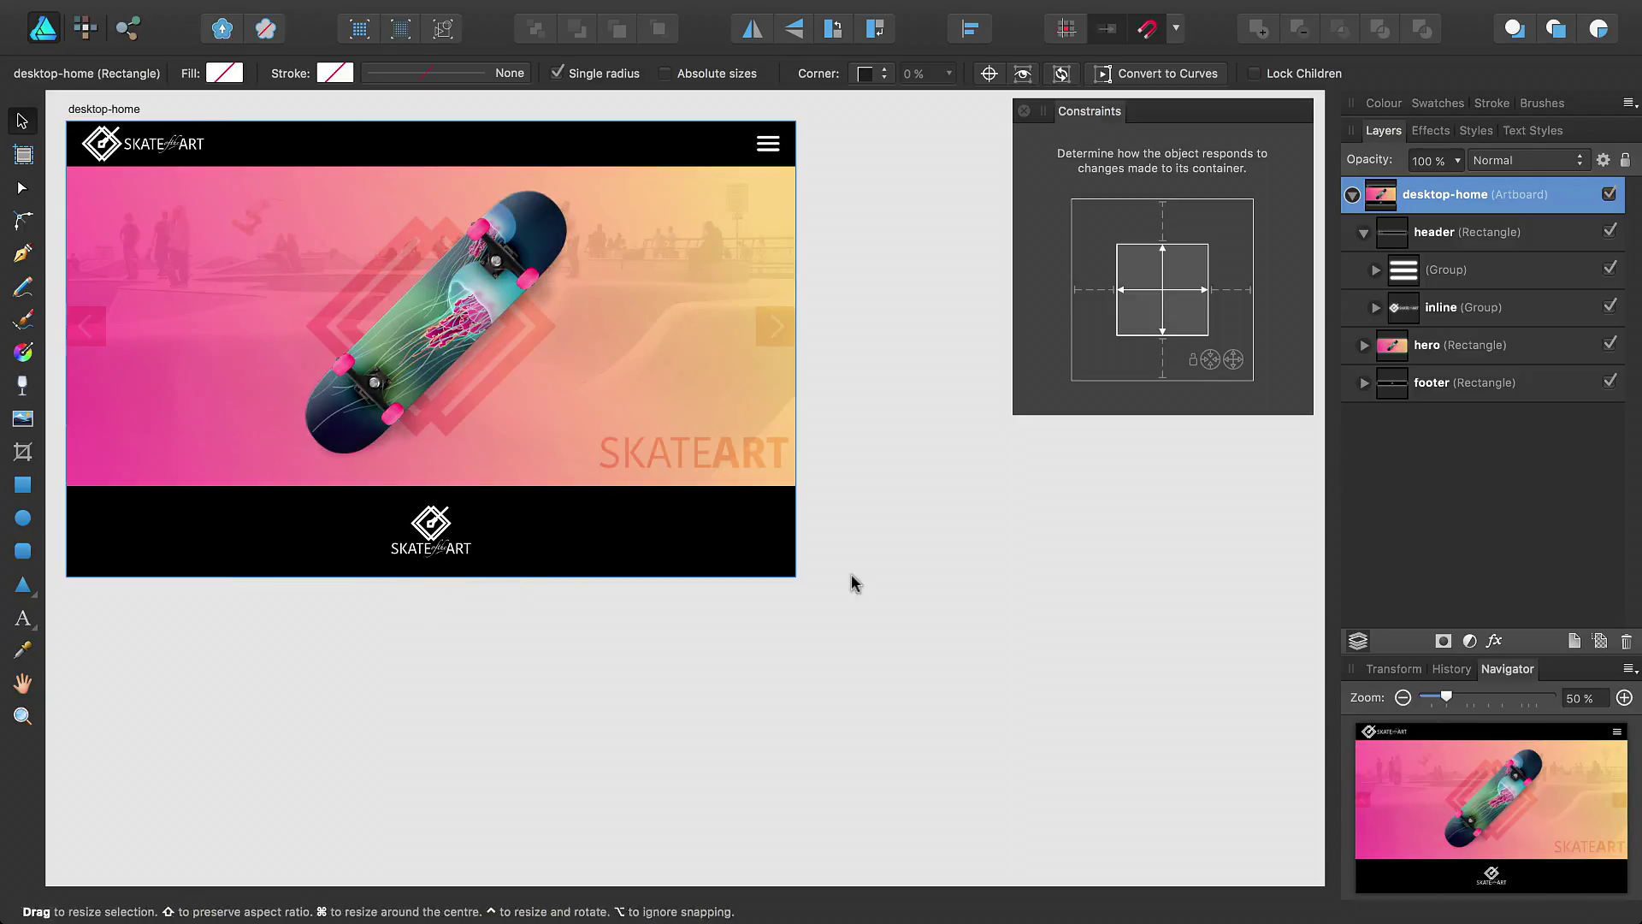
- Constrain the footer's stack logo group to a fixed size with a bottom anchor, and reselect the desktop-home artboard
click(1363, 384)
click(1440, 426)
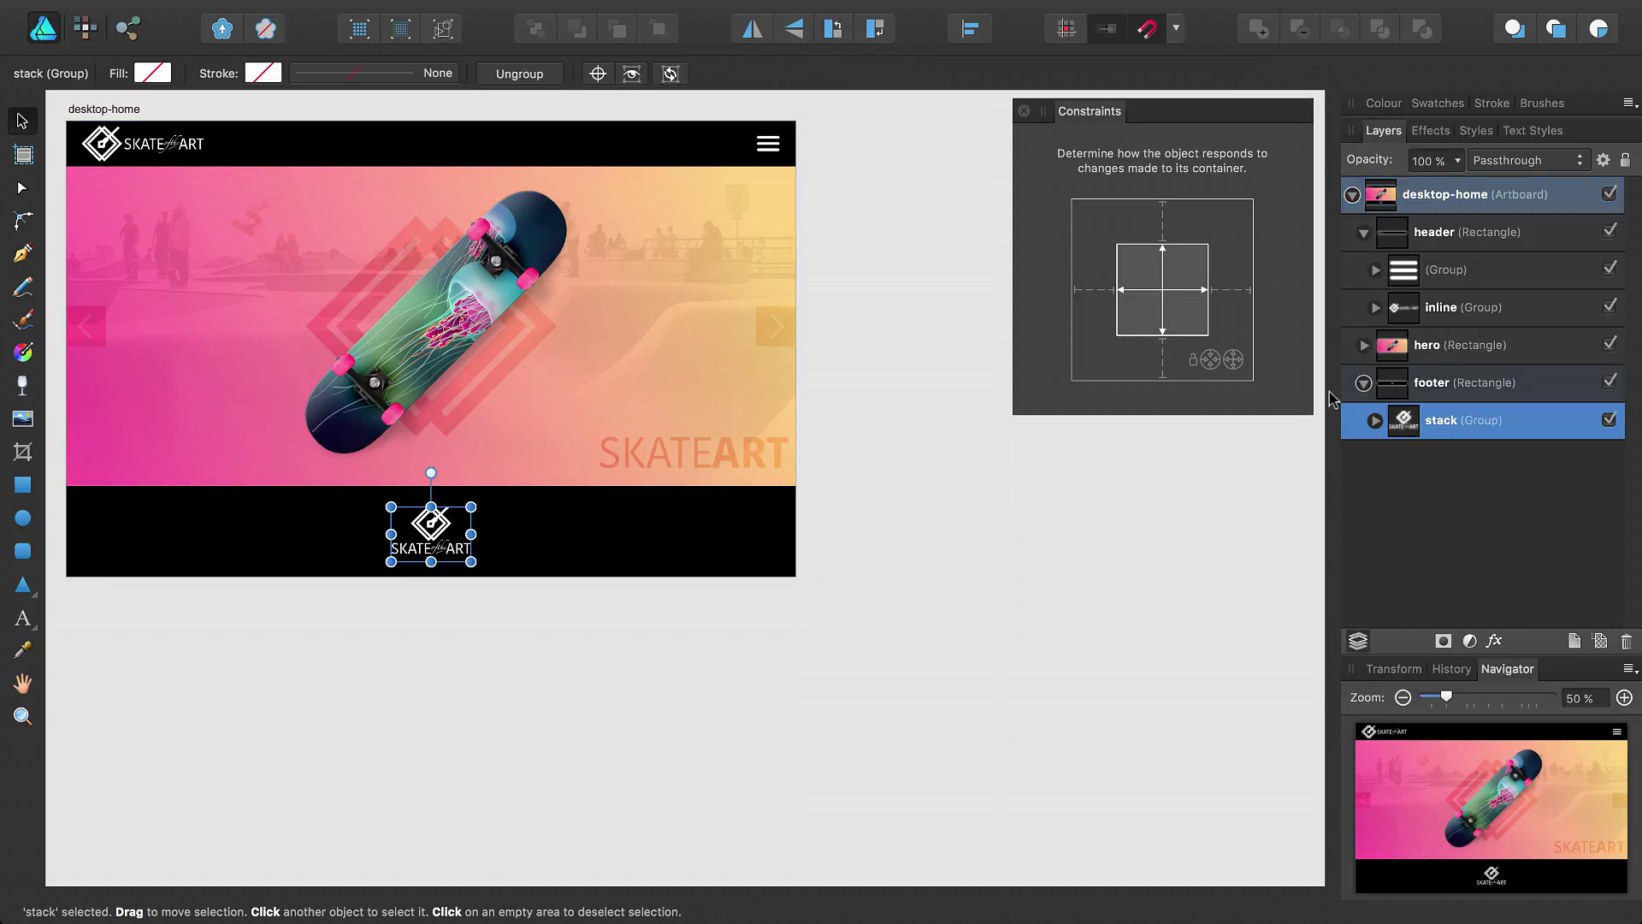
click(1164, 361)
click(770, 239)
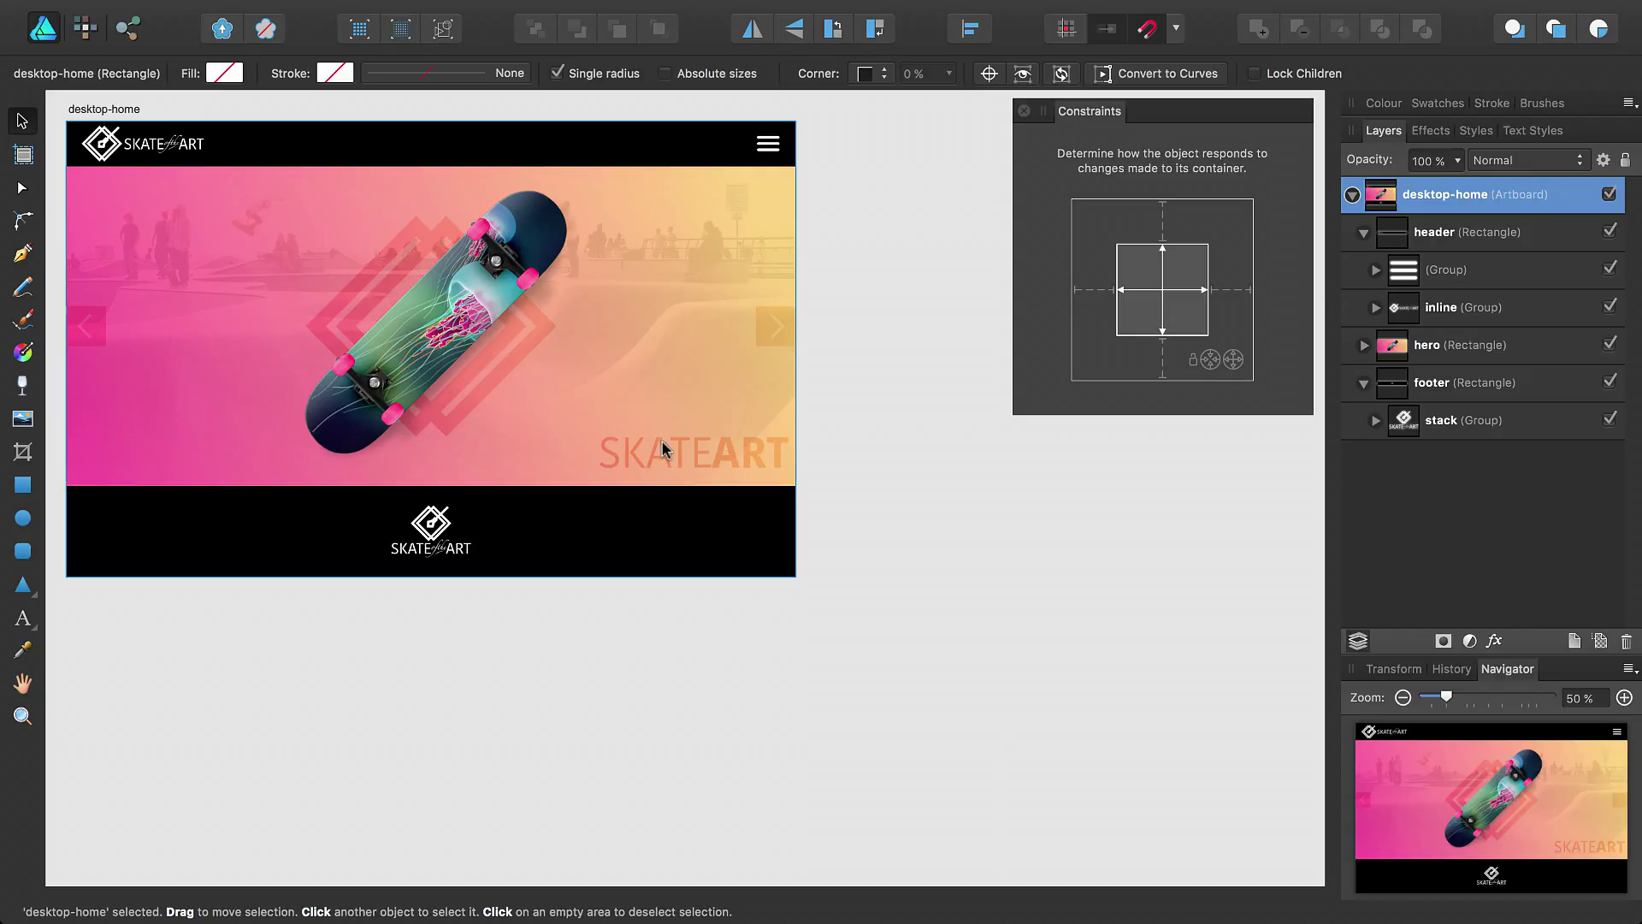
- Hide all six layers nested inside the hero rectangle, from the arrow curves down to the skatepark-405864_1920 image
click(1364, 345)
click(1462, 386)
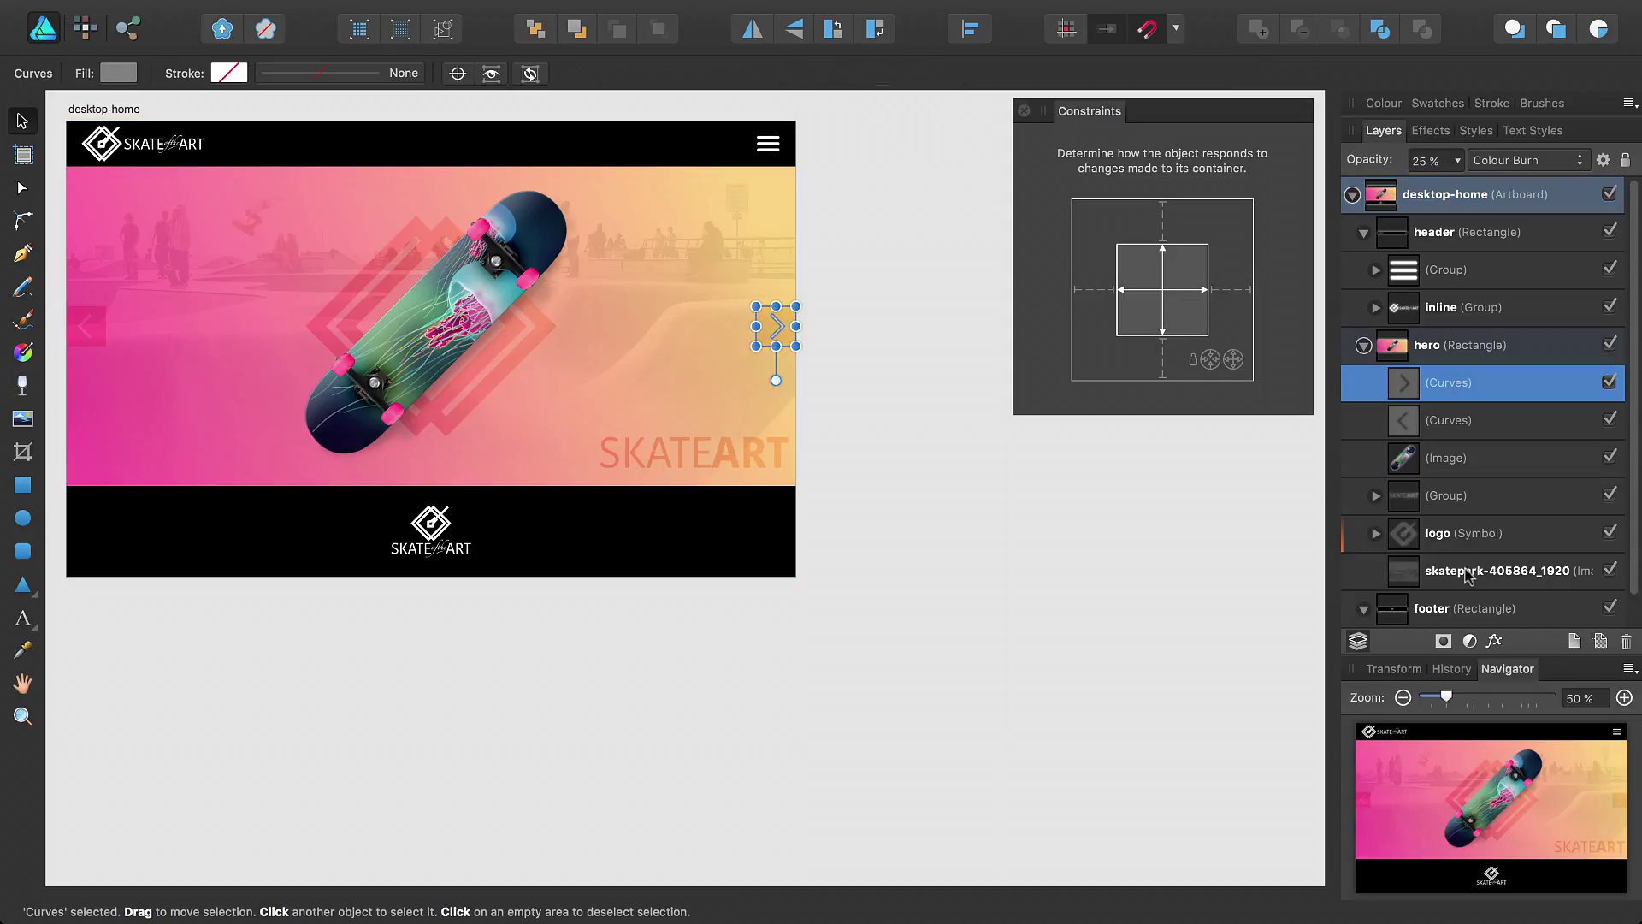
shift+click(1471, 571)
click(1609, 571)
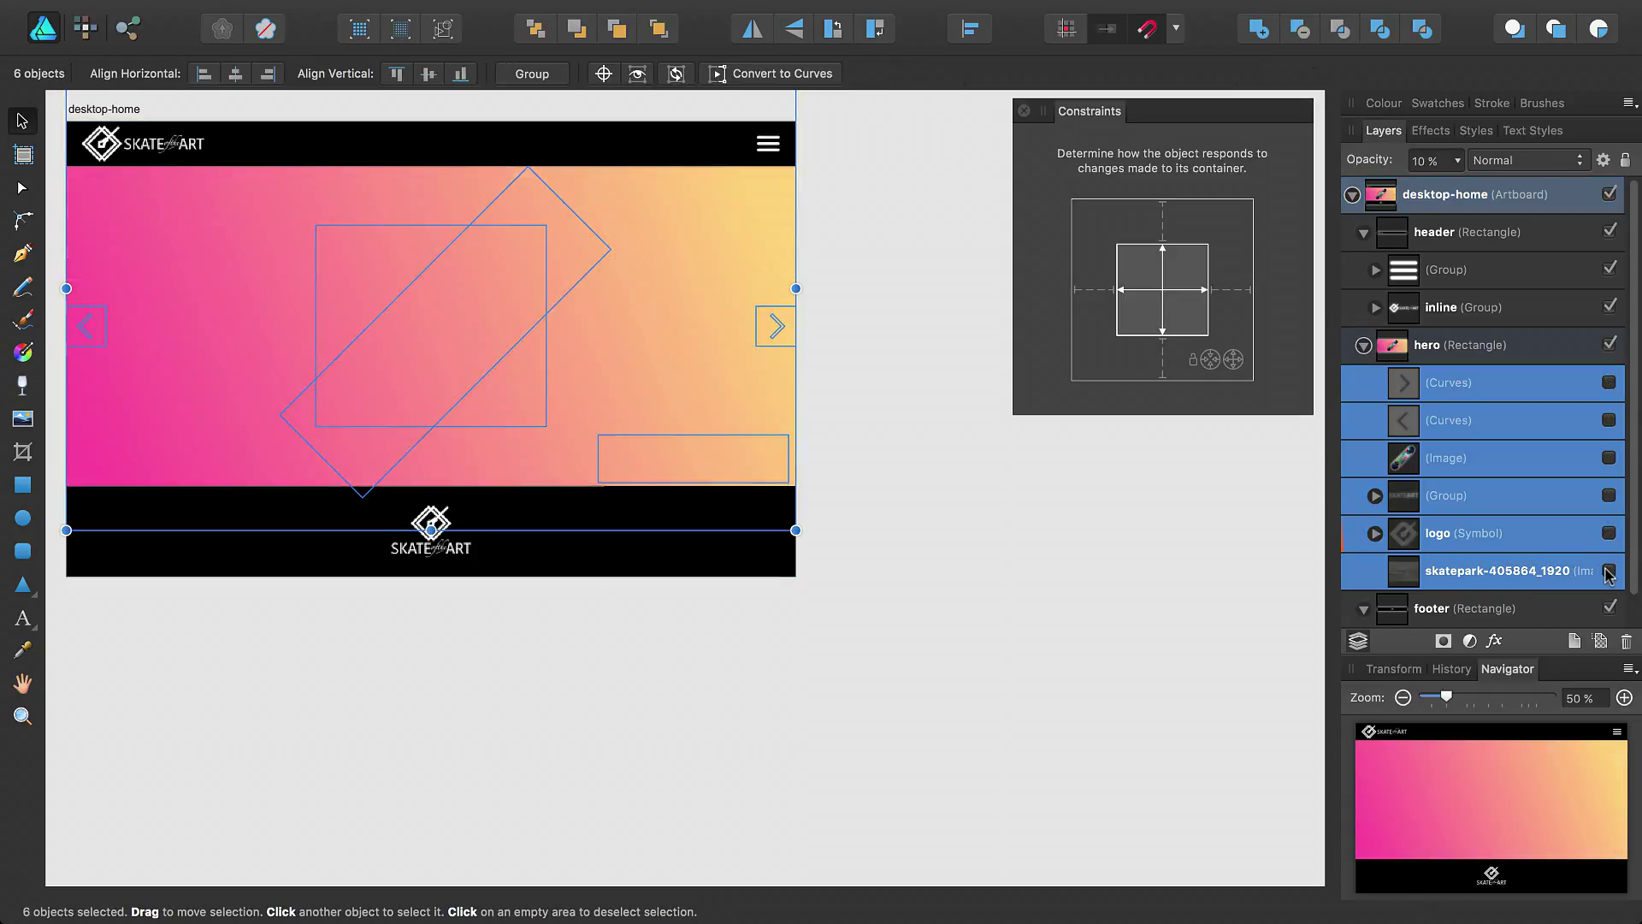
- Test the simplified layout by slightly widening the desktop-home artboard, and undo the resize
click(1412, 202)
mouse_move(804, 343)
mouse_down()
mouse_move(376, 350)
mouse_move(834, 353)
mouse_up()
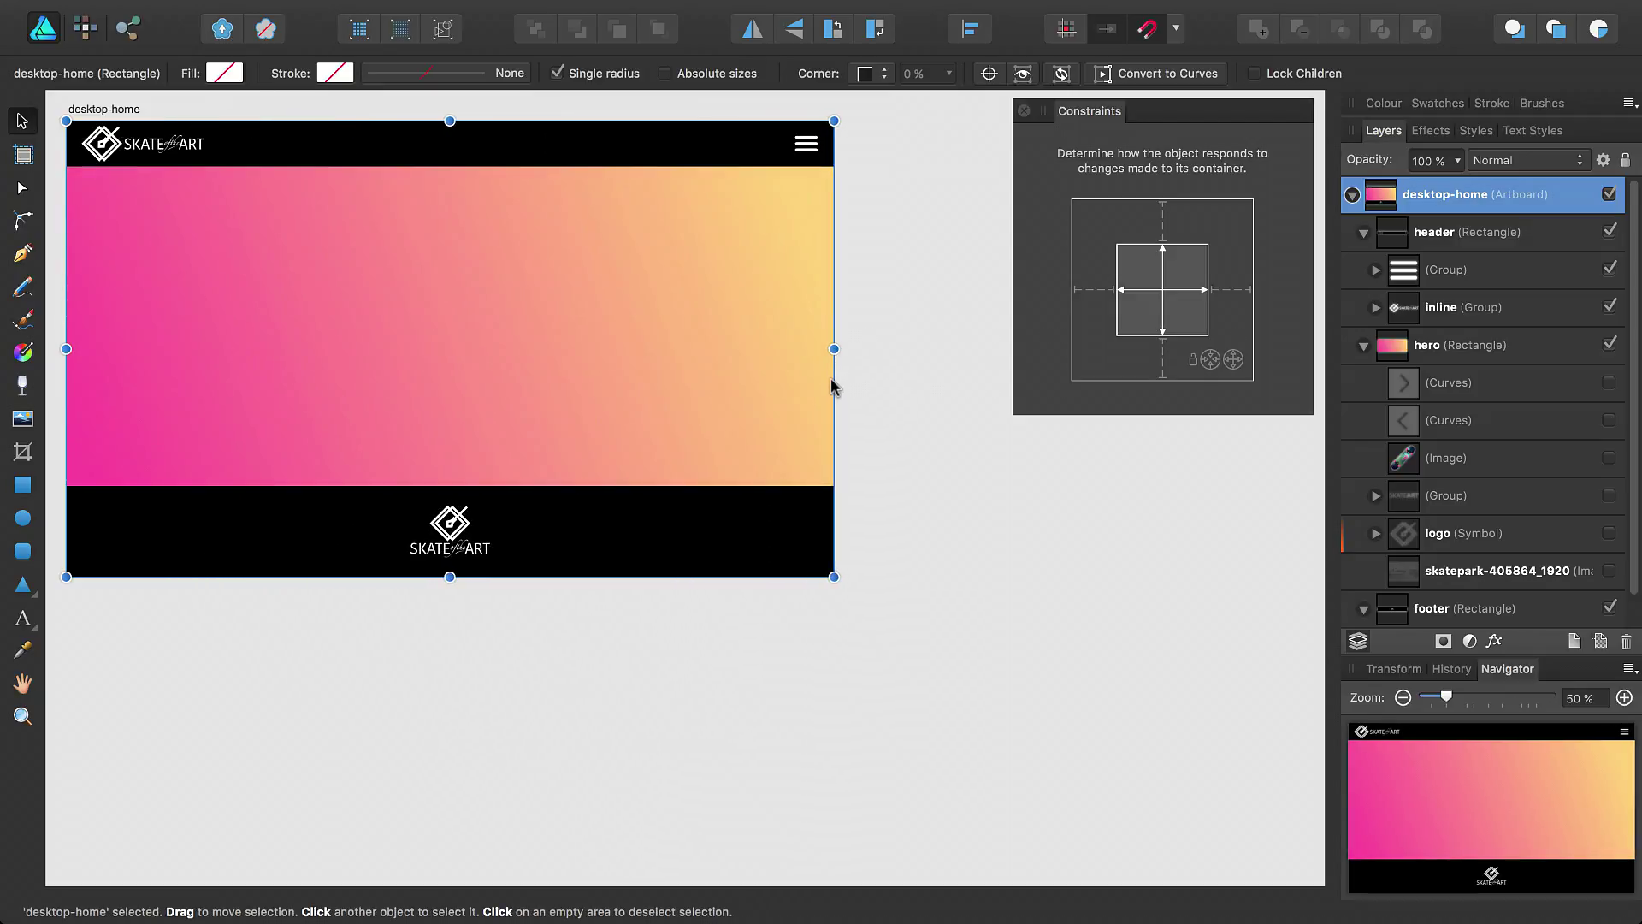
key(super+z)
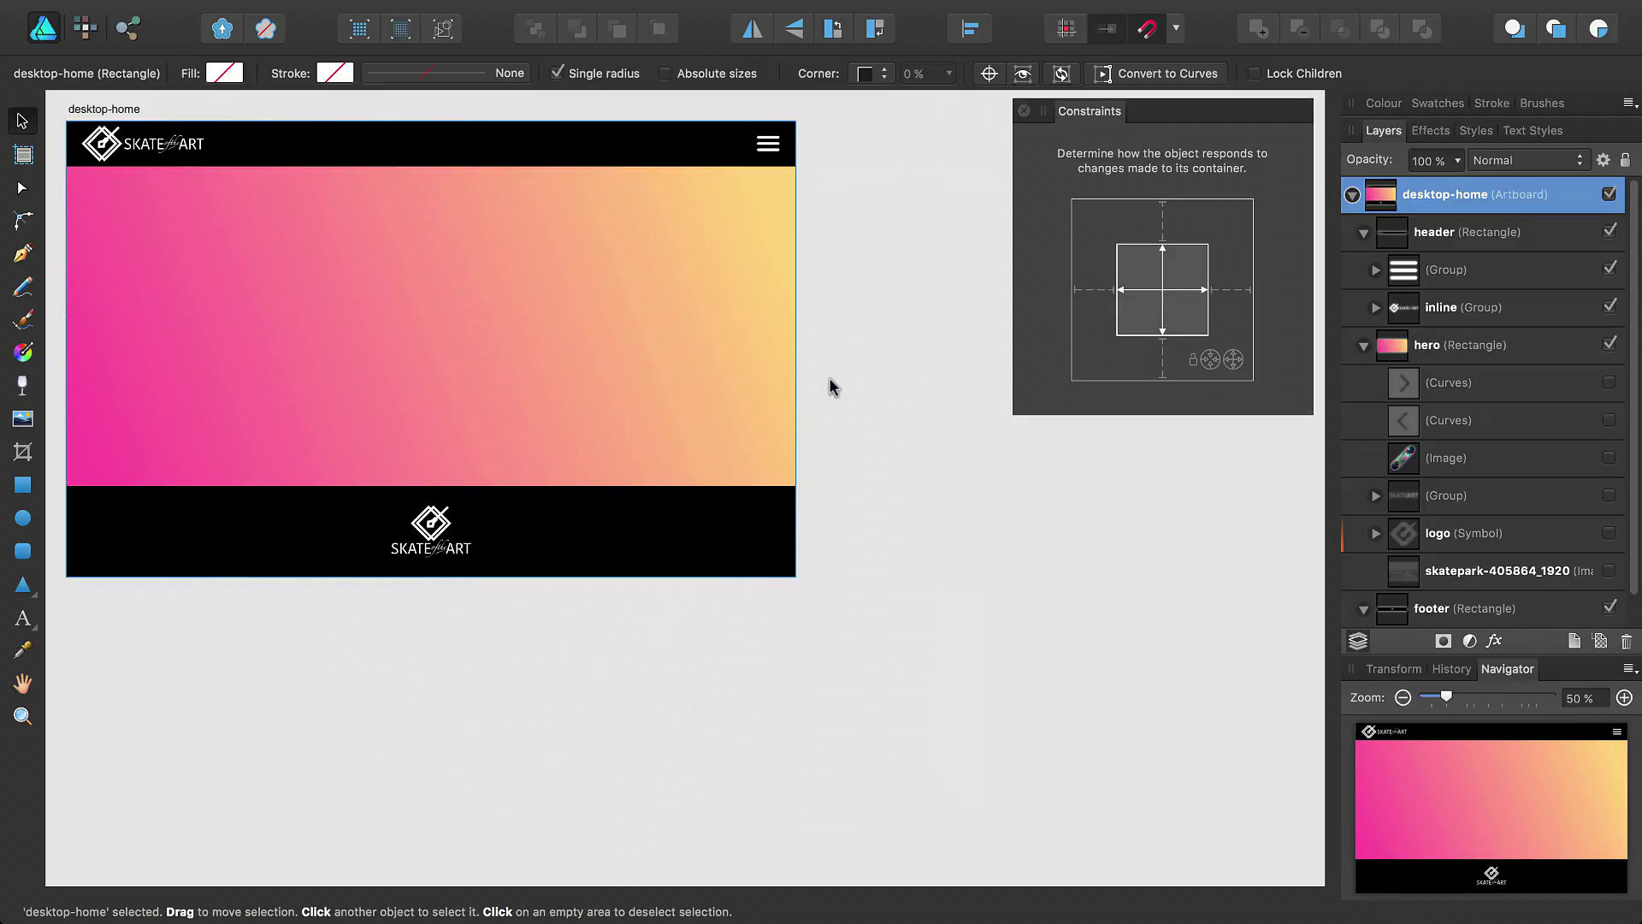
- Anchor the hero to the artboard's left and right edges with horizontal stretch, test by making the artboard taller, and undo the resize
click(1464, 346)
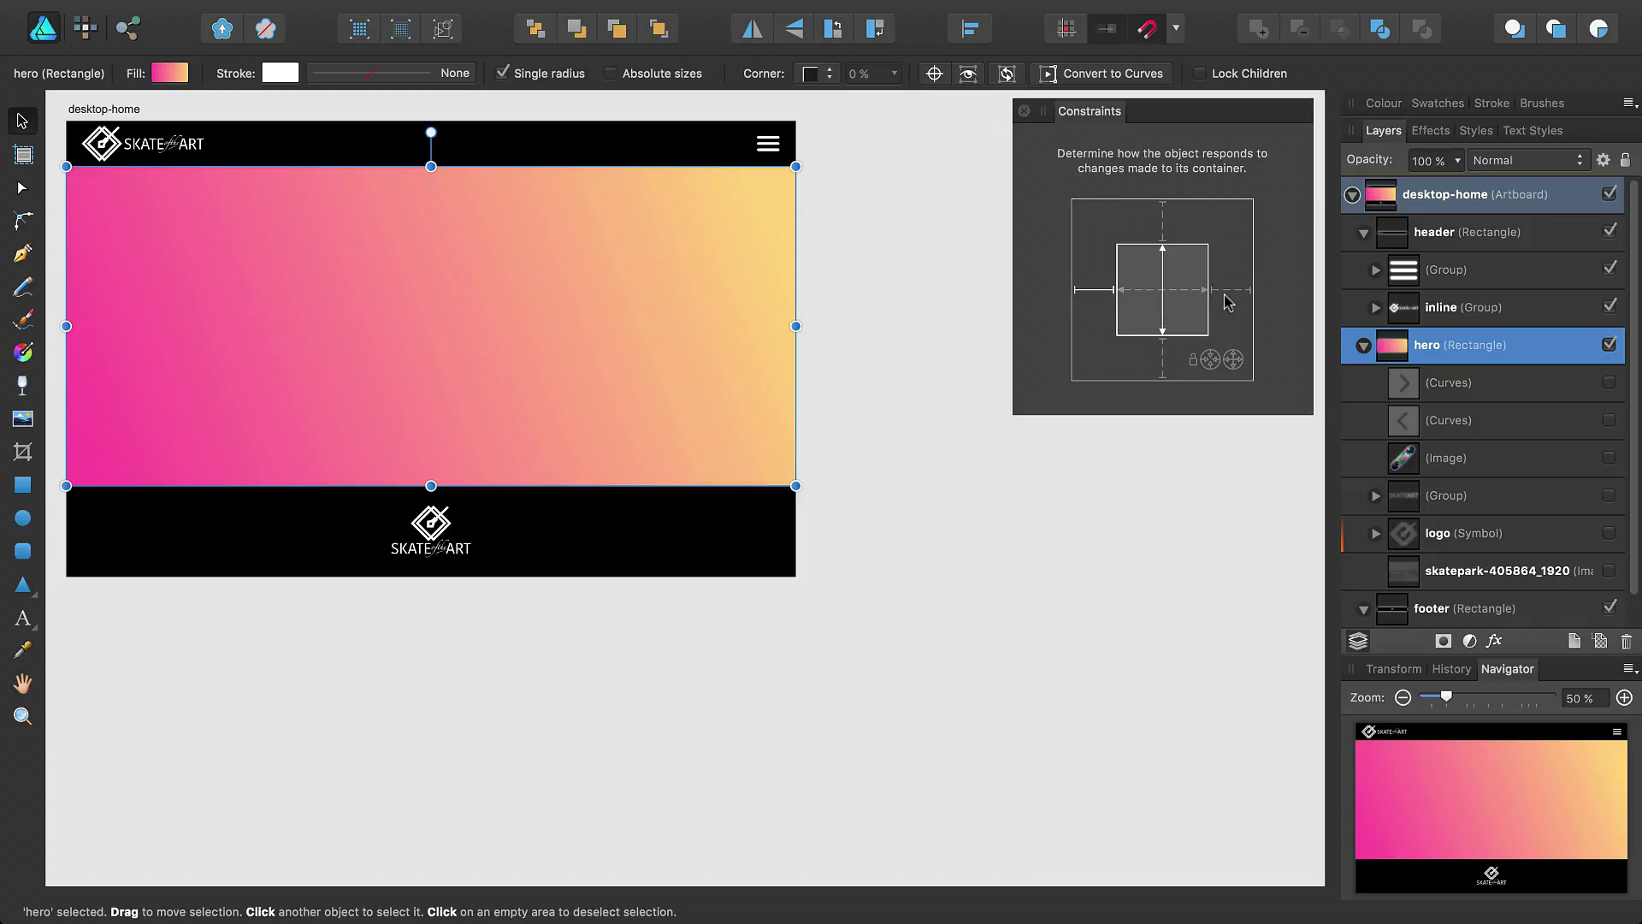
click(128, 110)
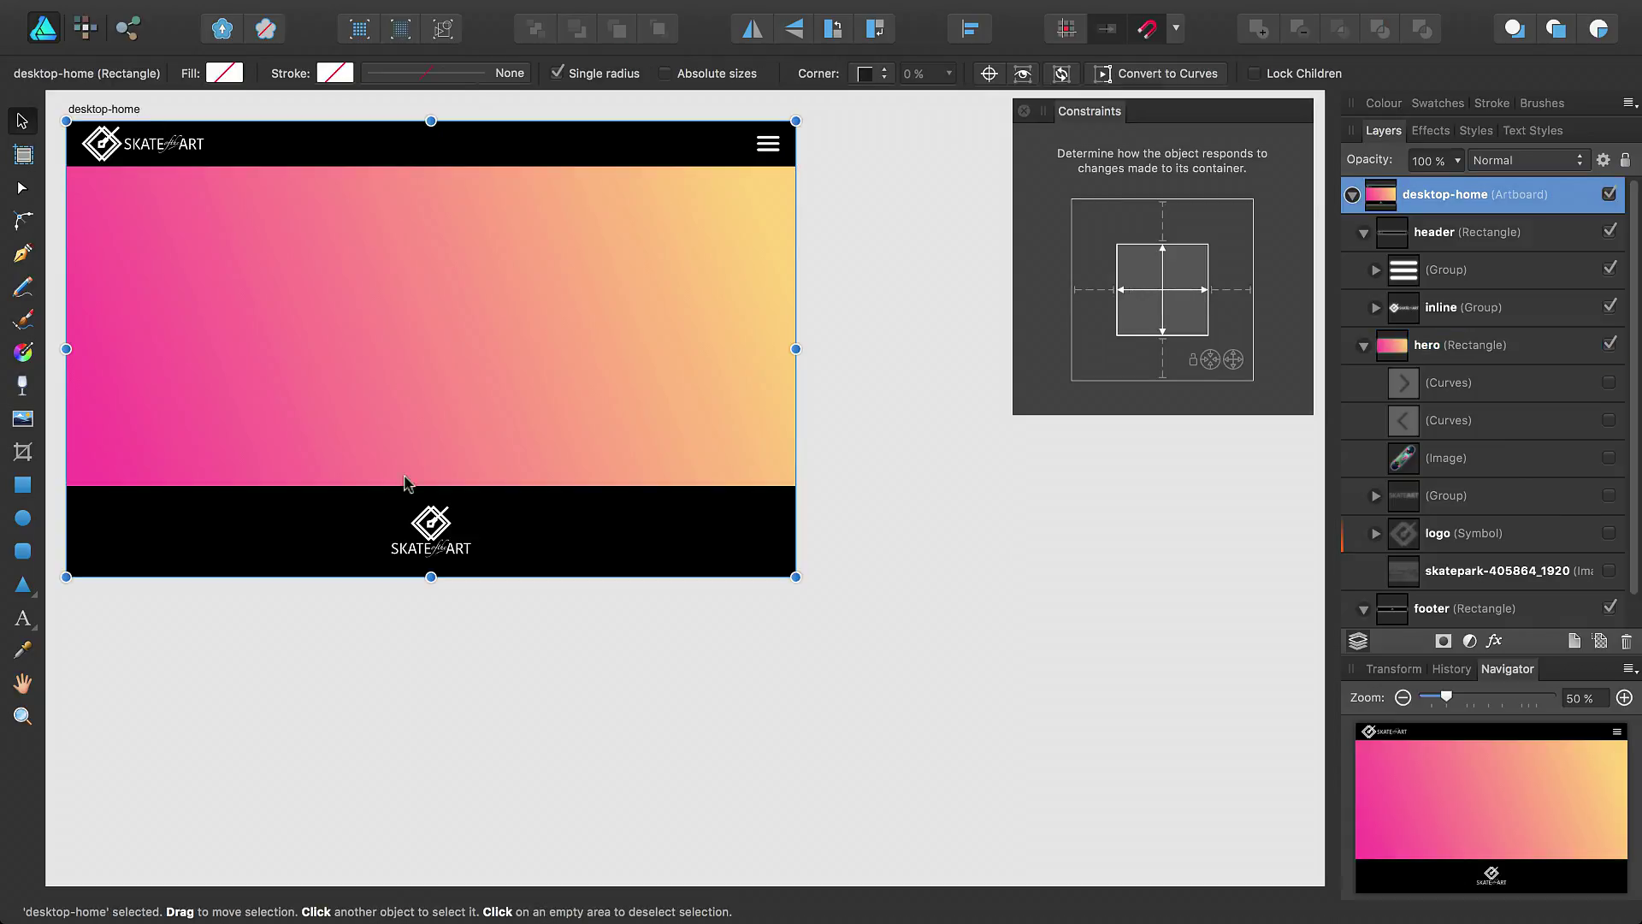
drag(430, 576, 396, 771)
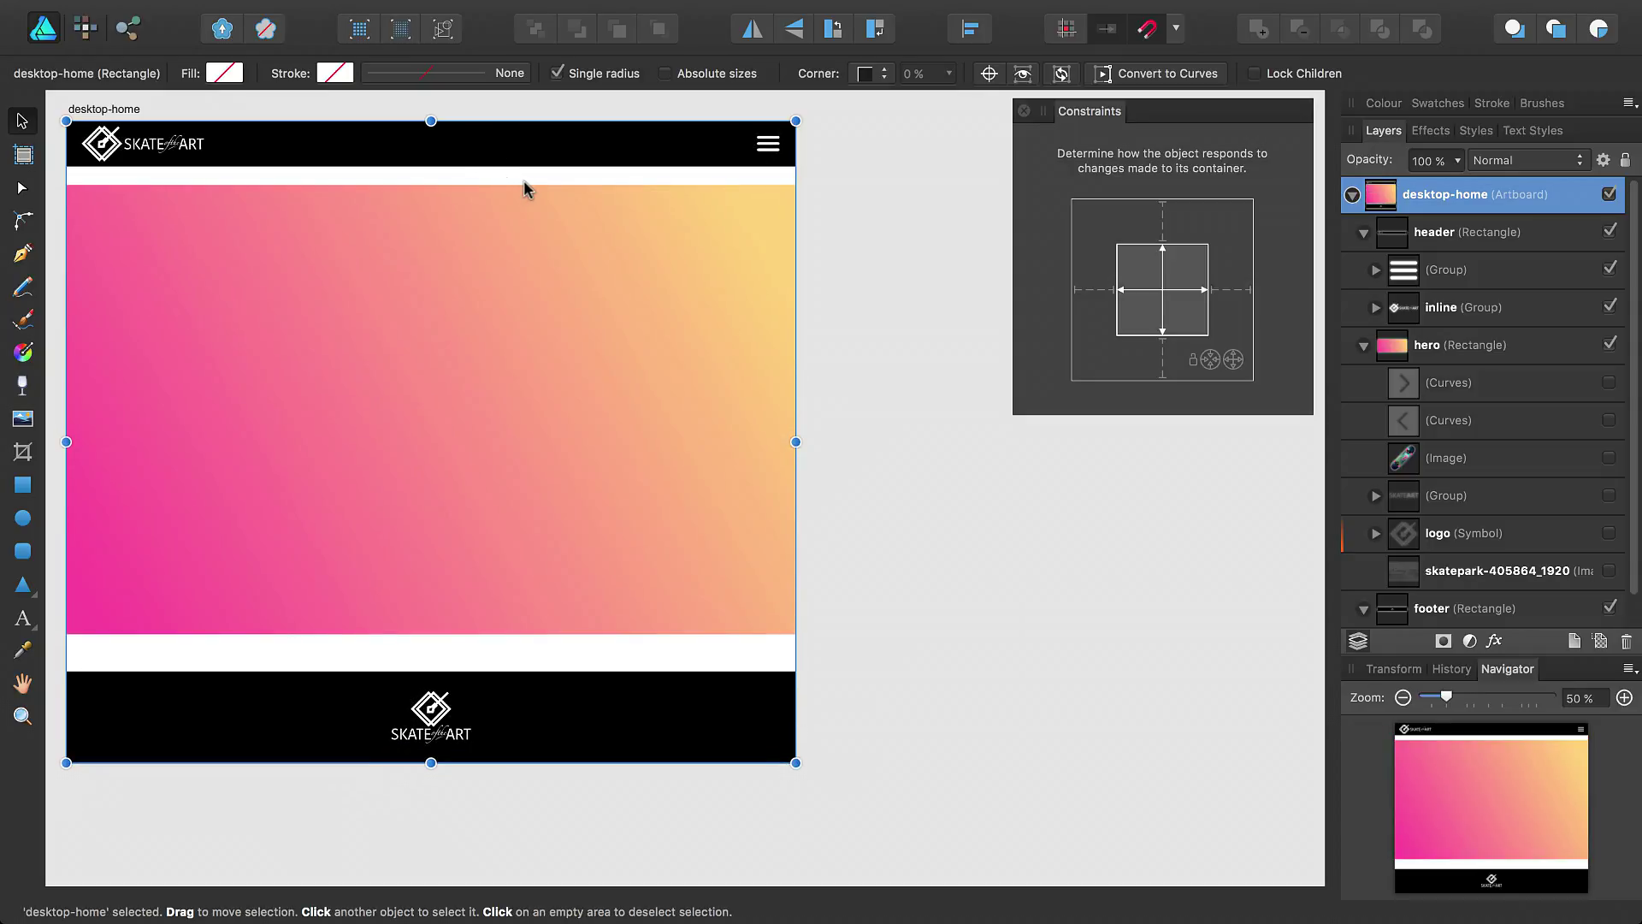
key(super+z)
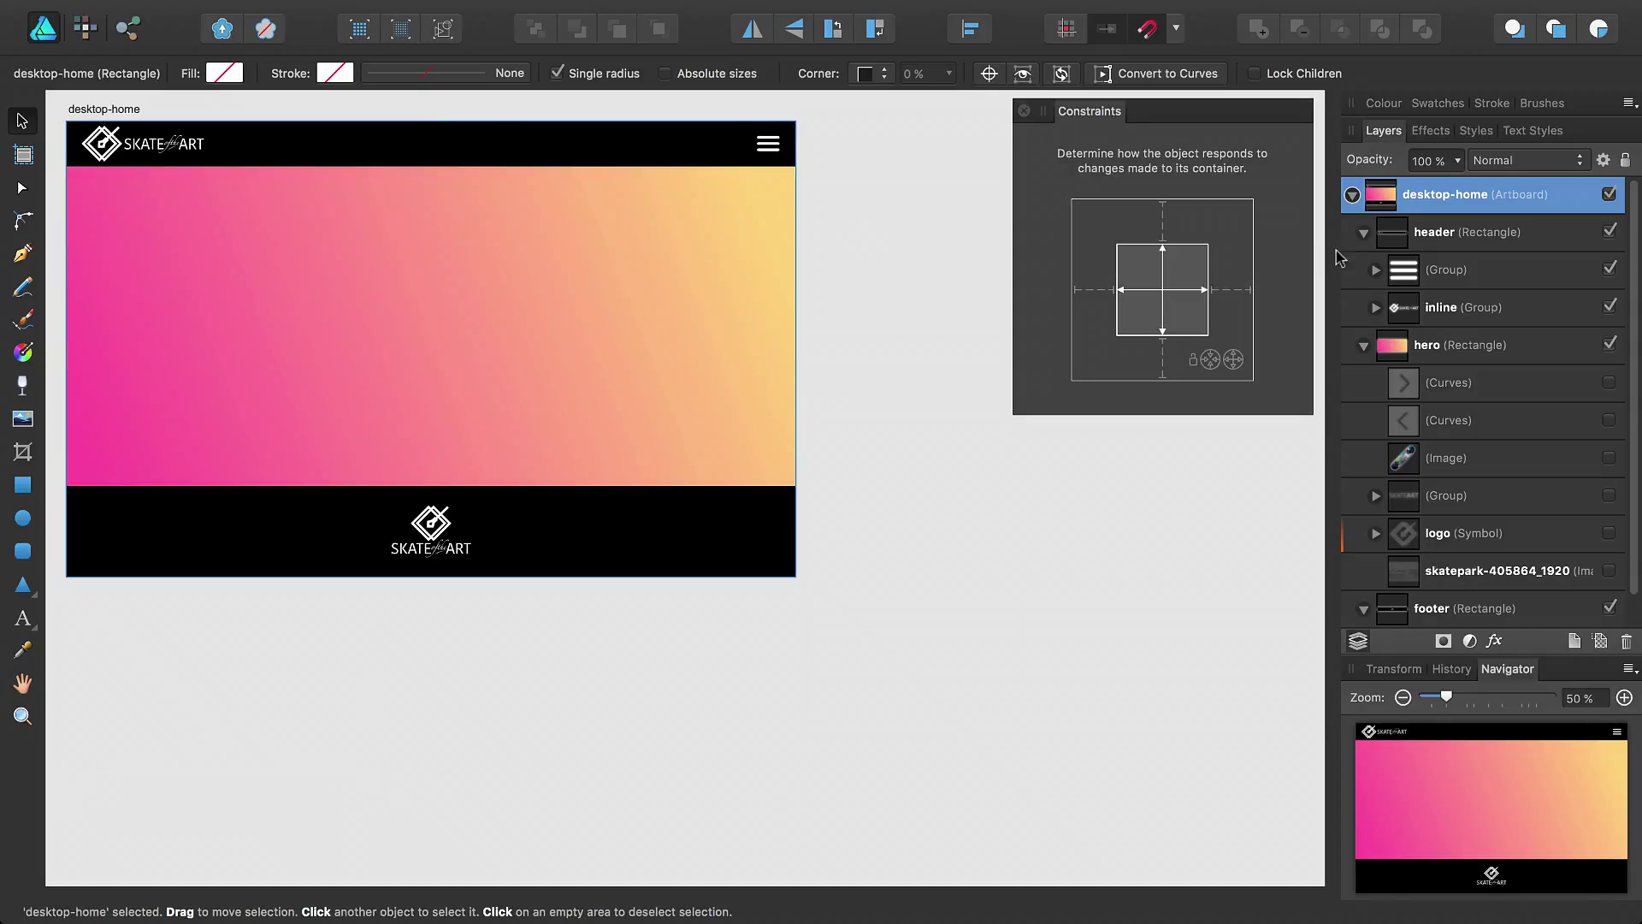
- Anchor the hero to the artboard's top edge, test it twice by making the artboard taller, and undo each resize
click(1480, 344)
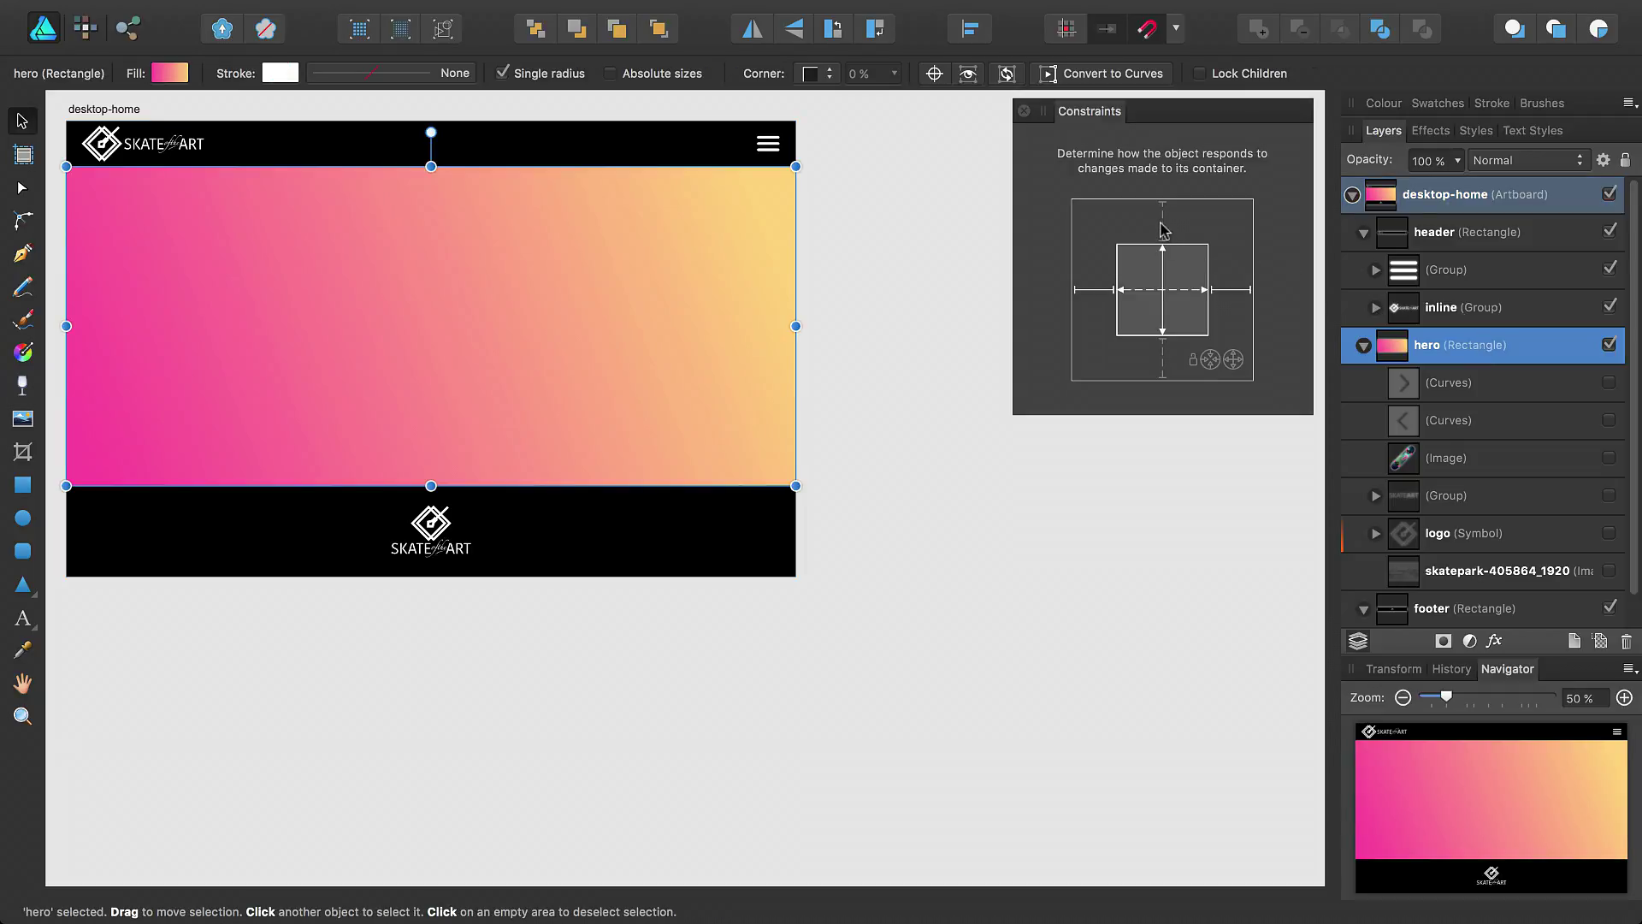
click(157, 129)
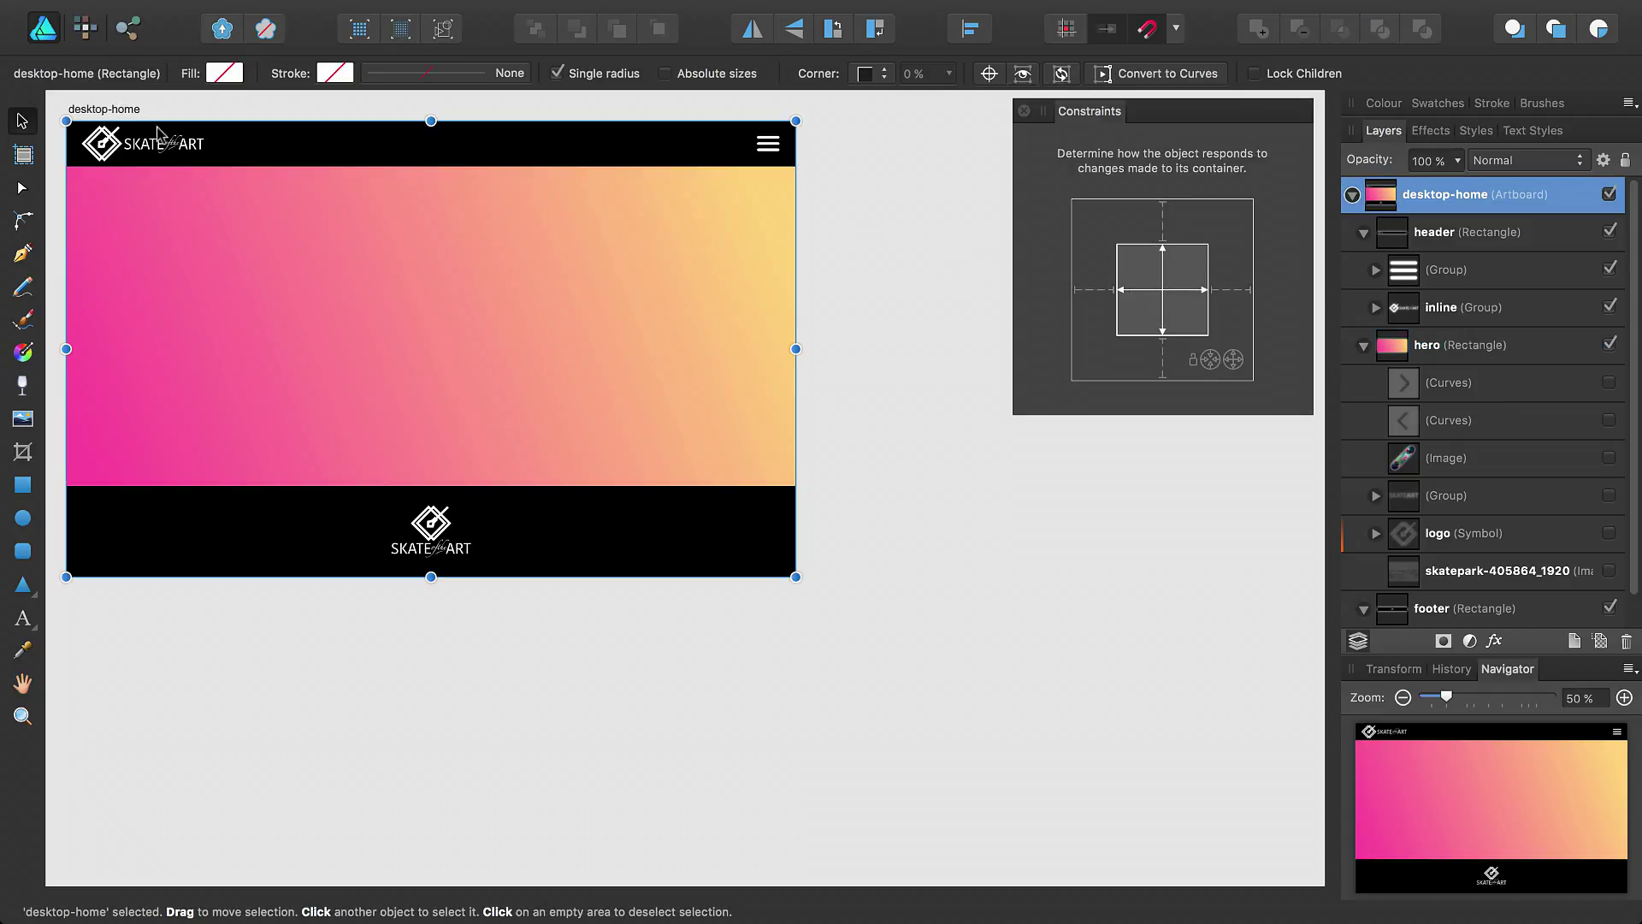
drag(419, 586, 419, 679)
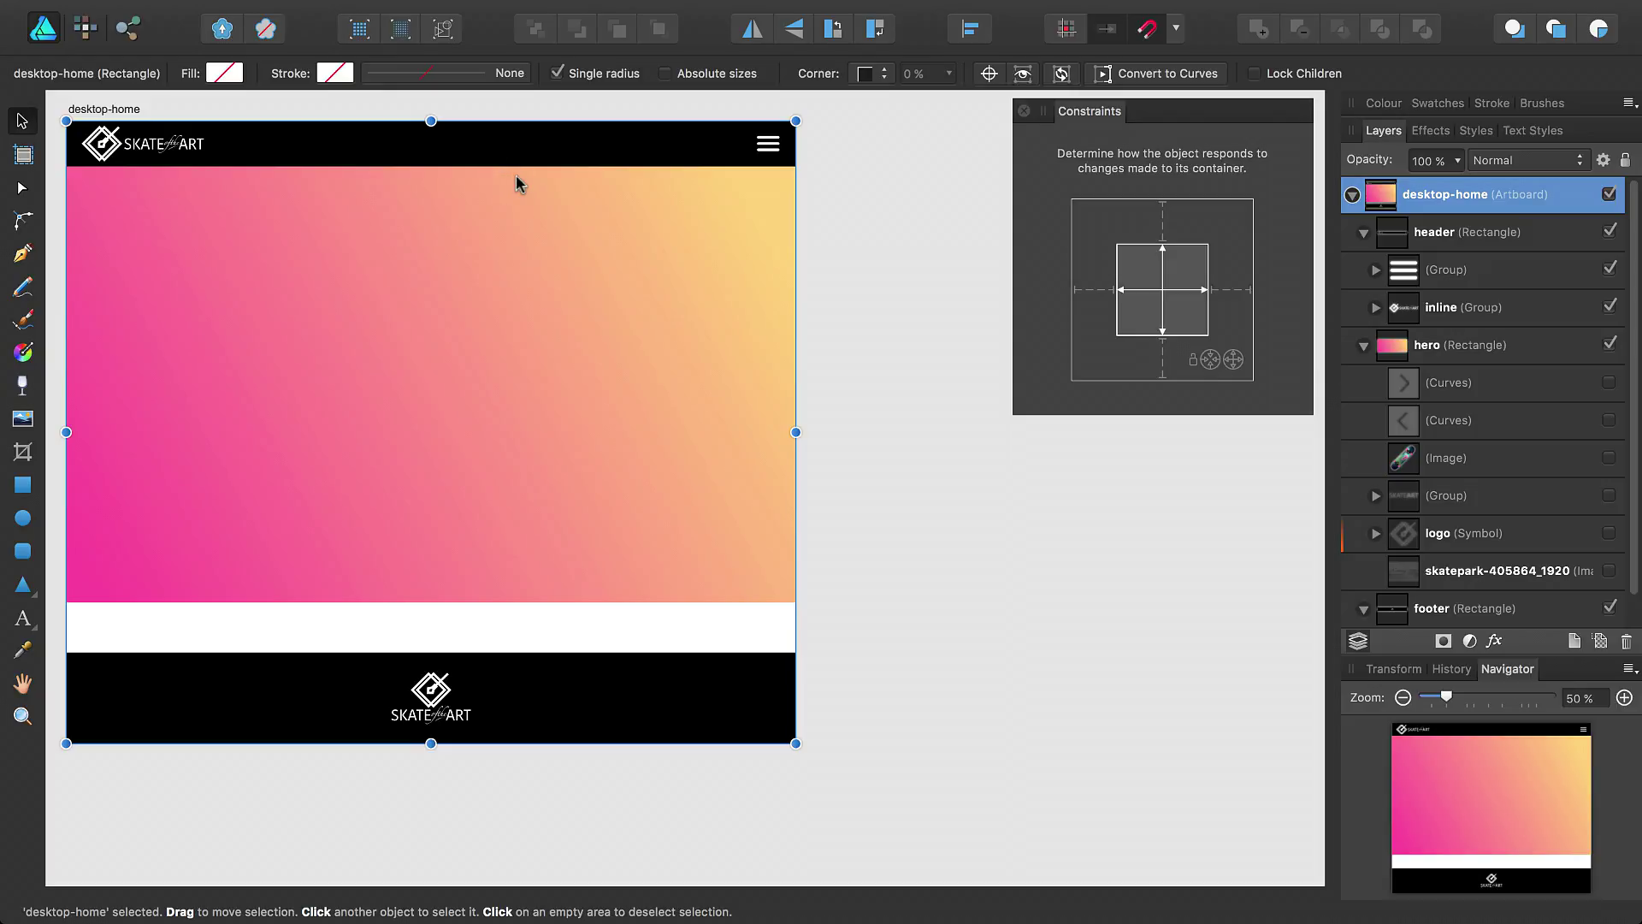
key(super+z)
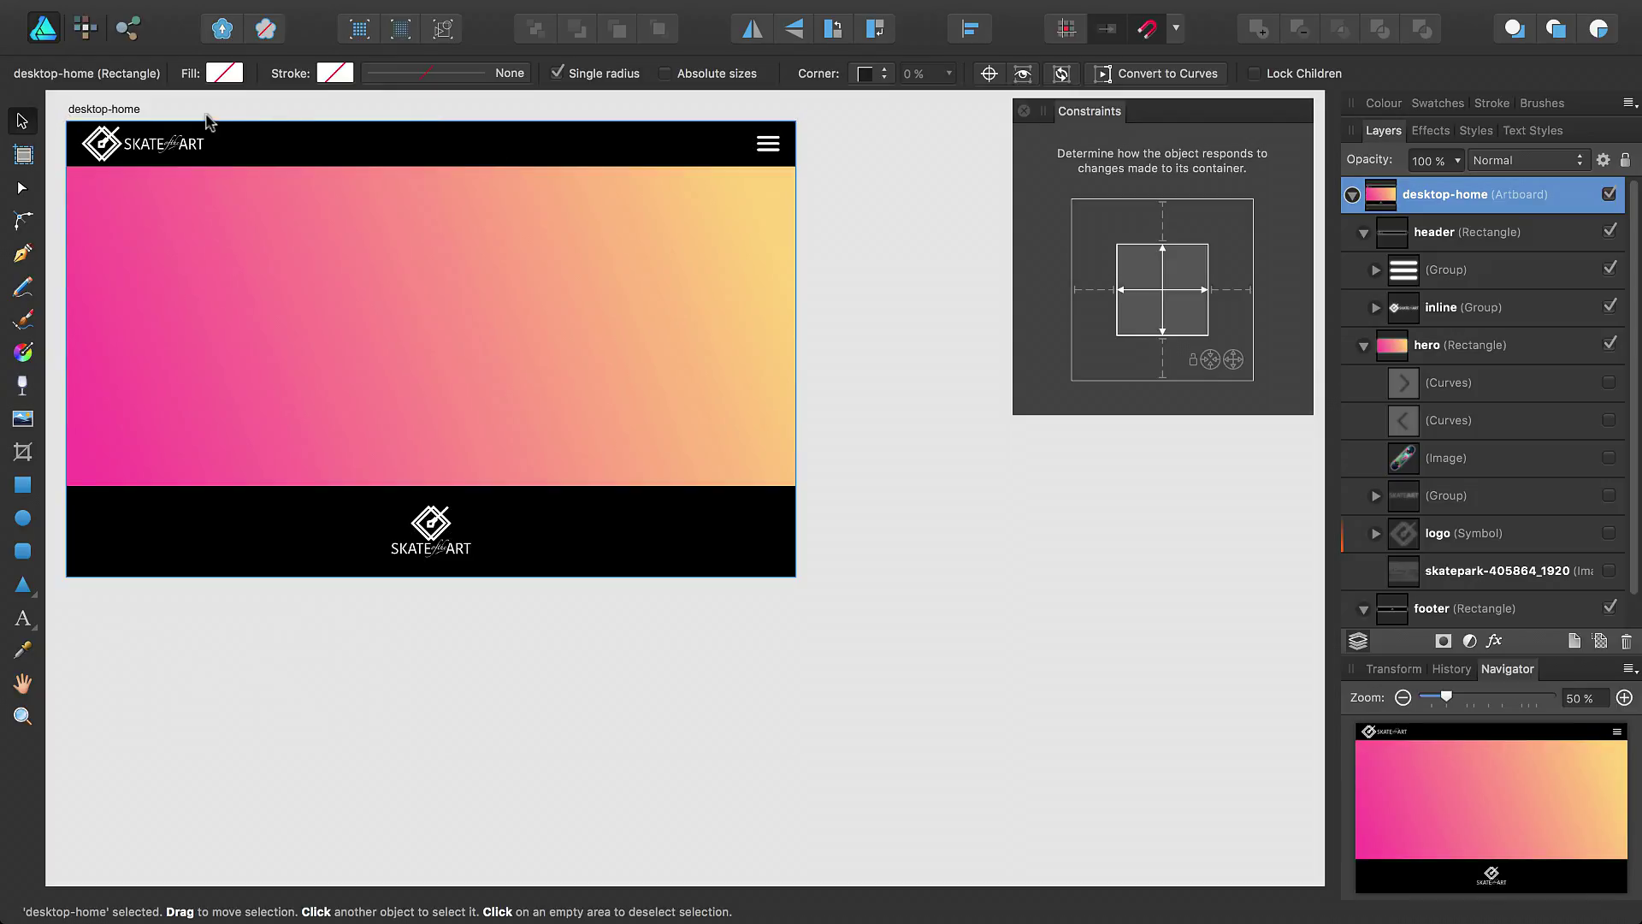
click(139, 114)
drag(430, 576, 430, 799)
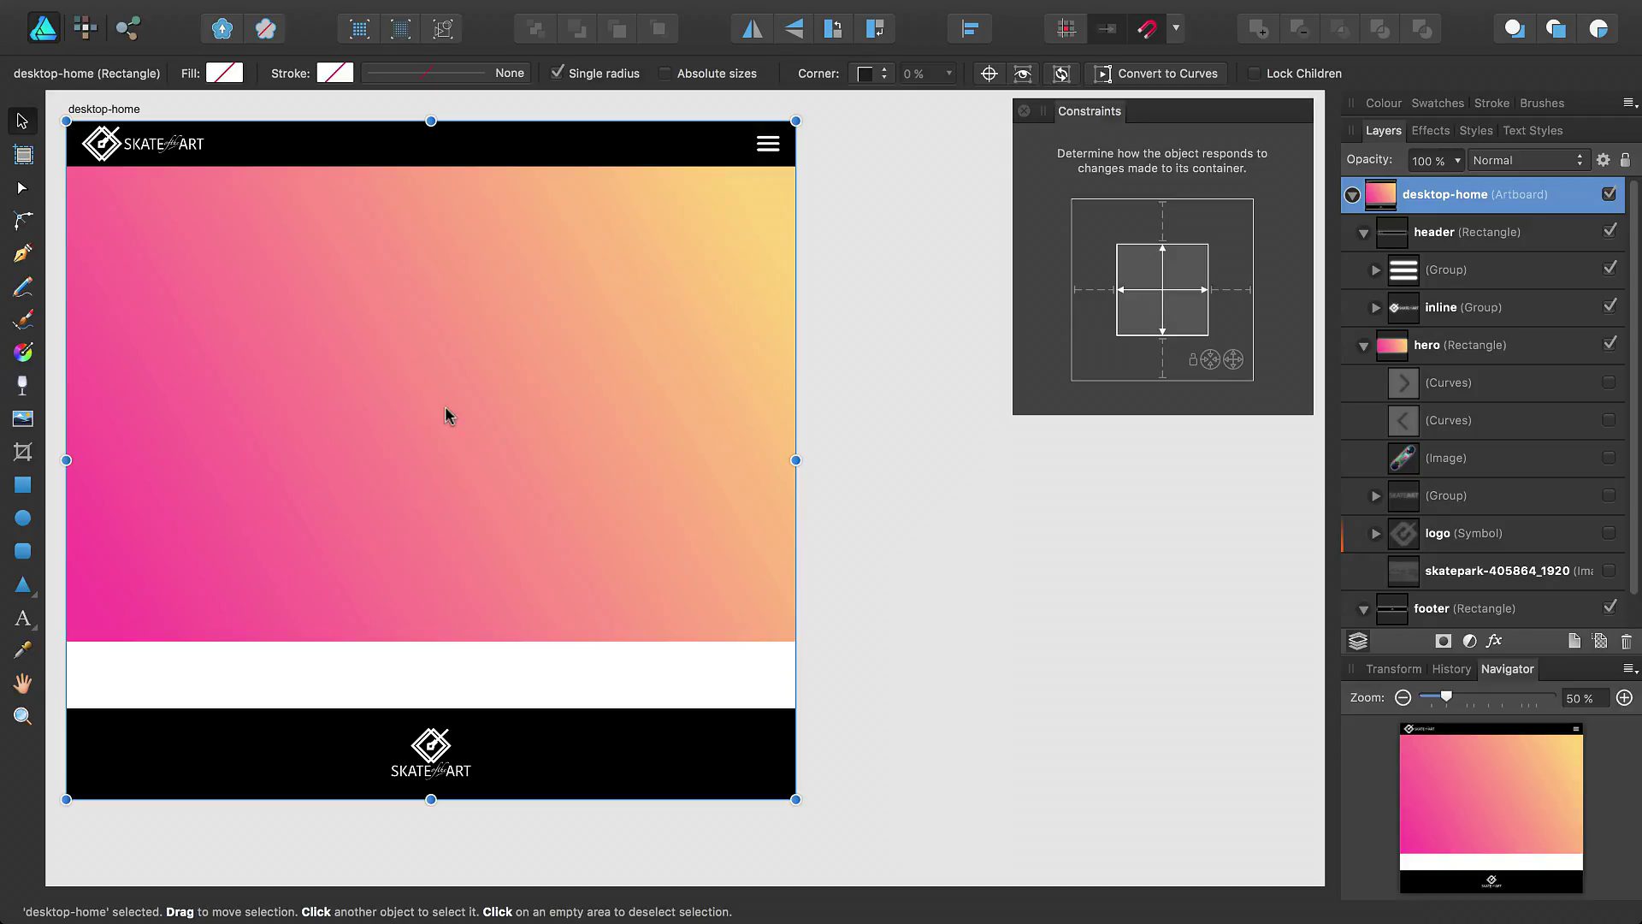
key(super+z)
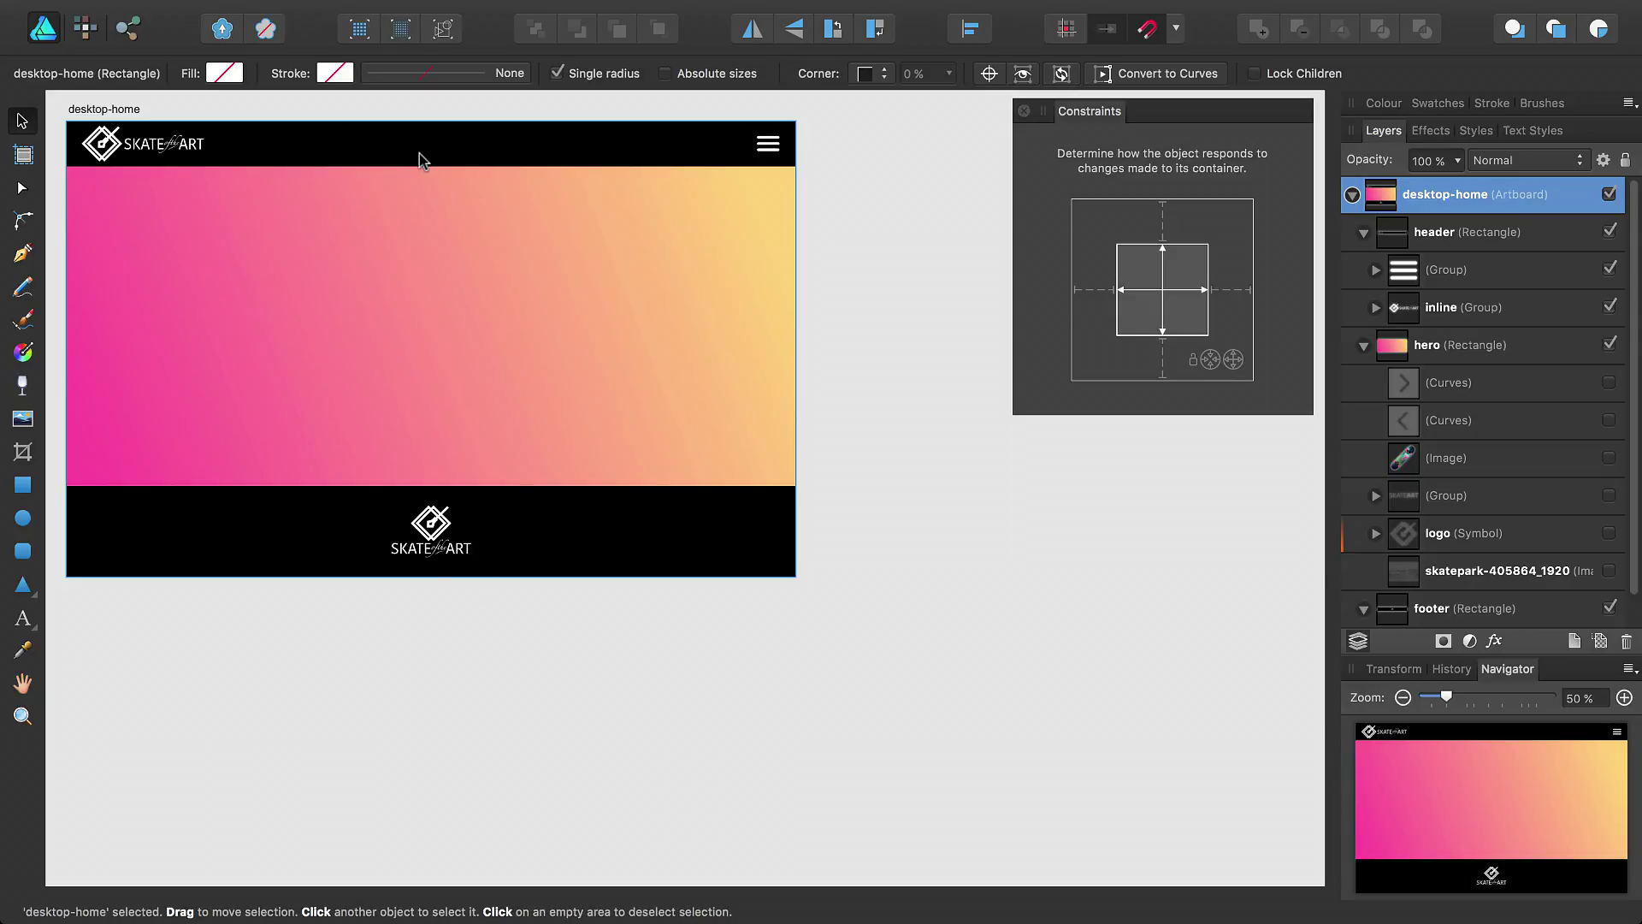
- Constrain the hero to keep its aspect ratio, and test it by making the artboard taller, shorter and narrower, undoing the height changes
click(483, 313)
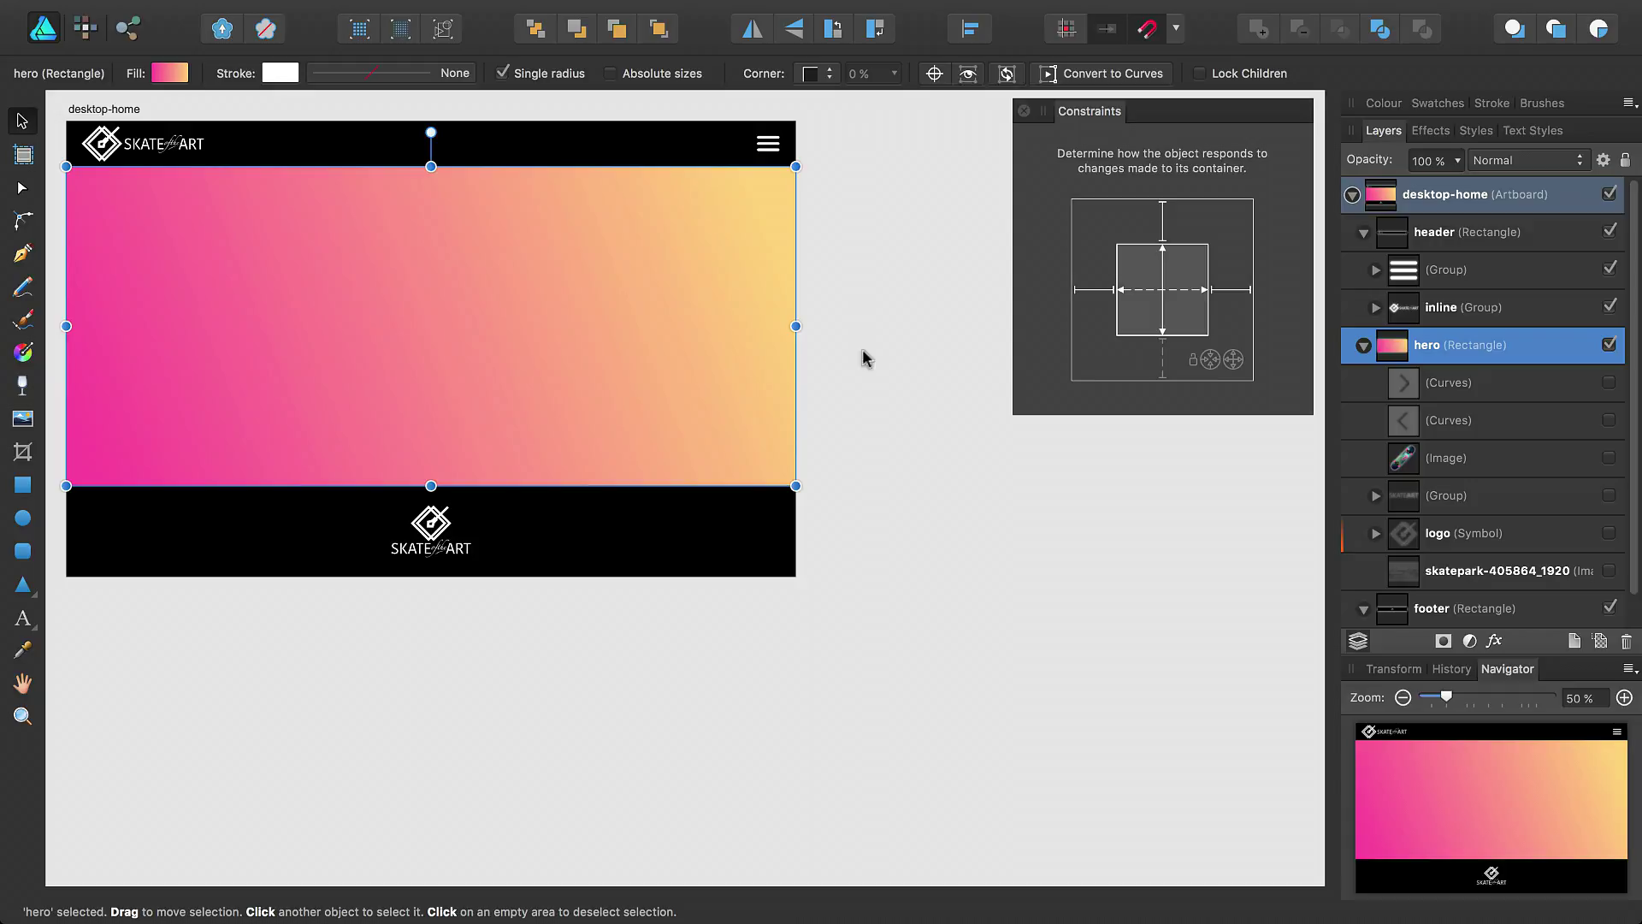
click(1211, 362)
click(122, 112)
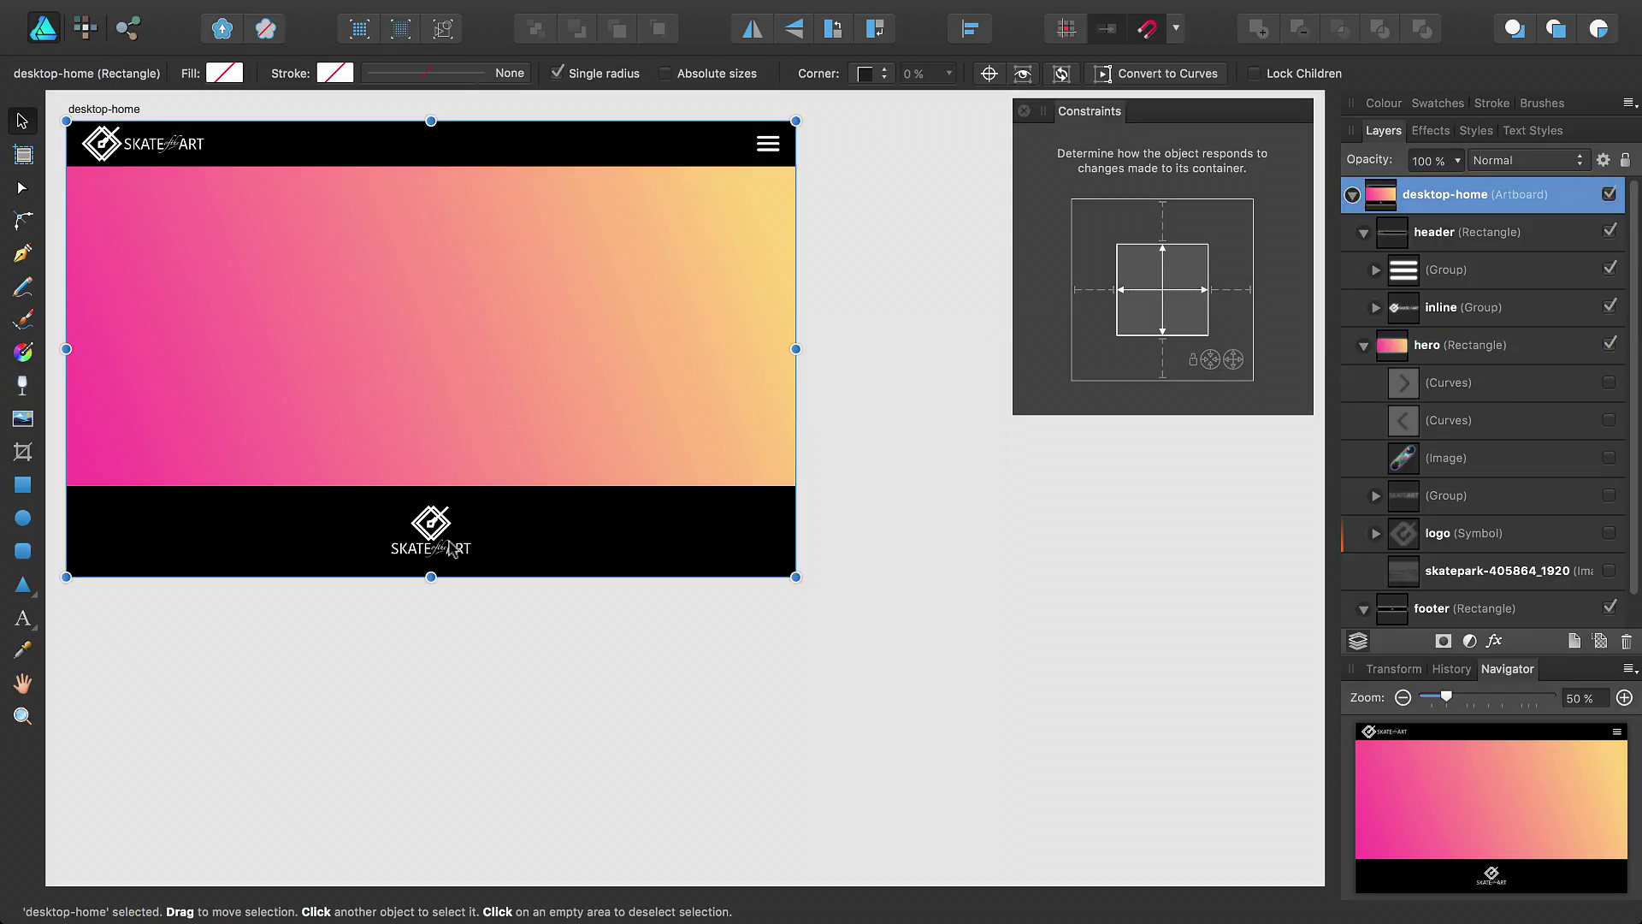
drag(431, 579, 404, 826)
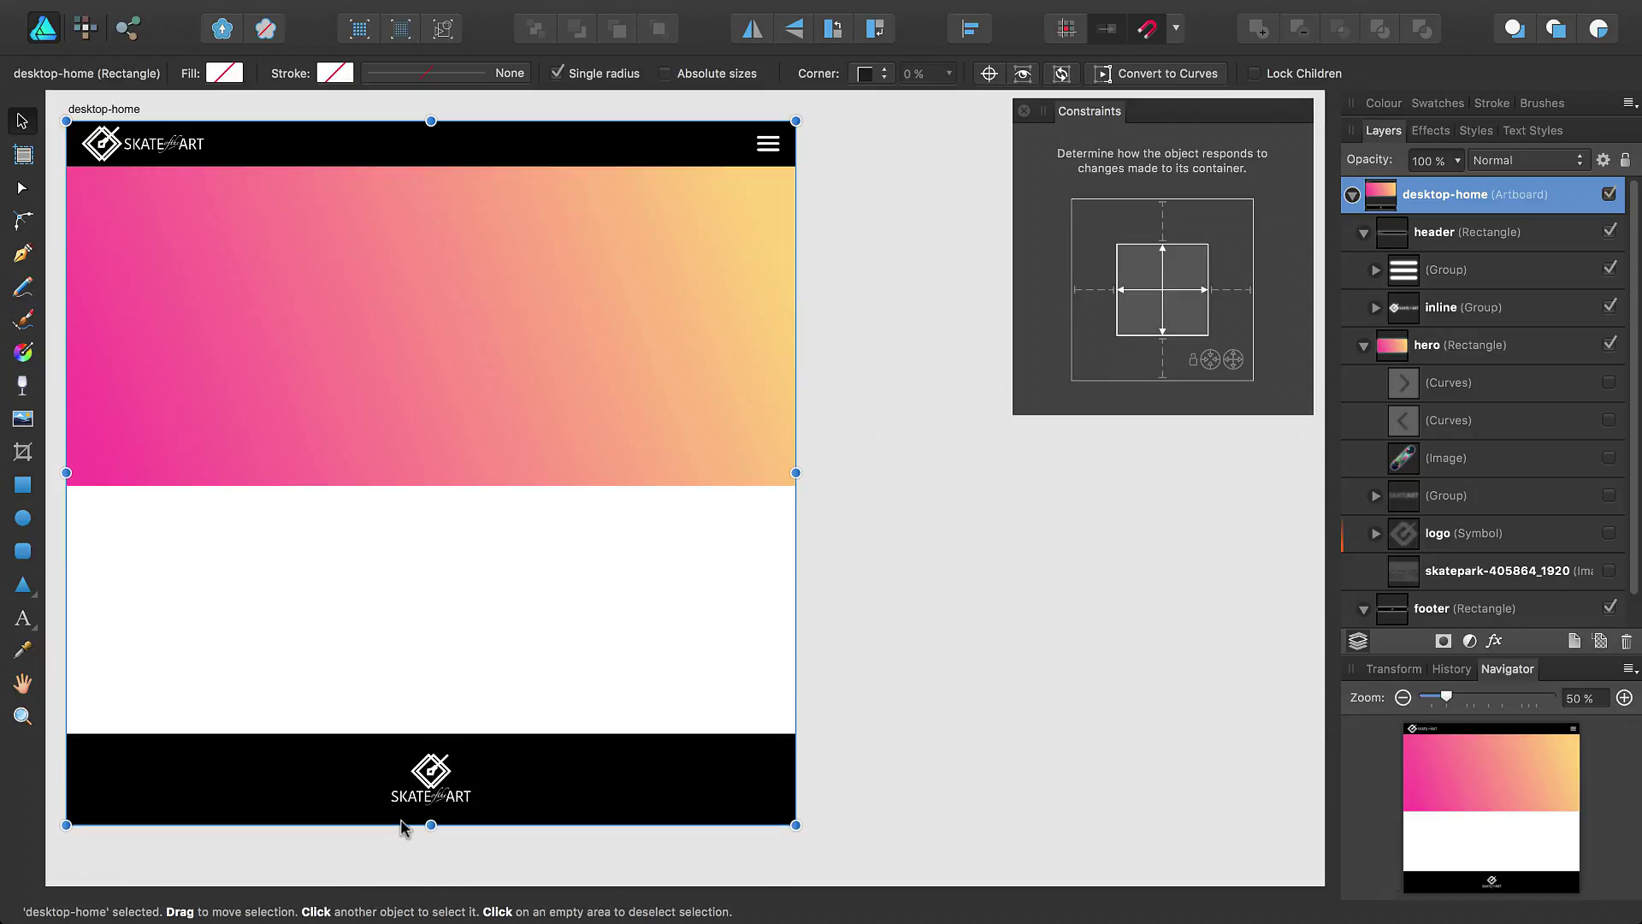
key(super+z)
drag(431, 578, 432, 366)
key(super+z)
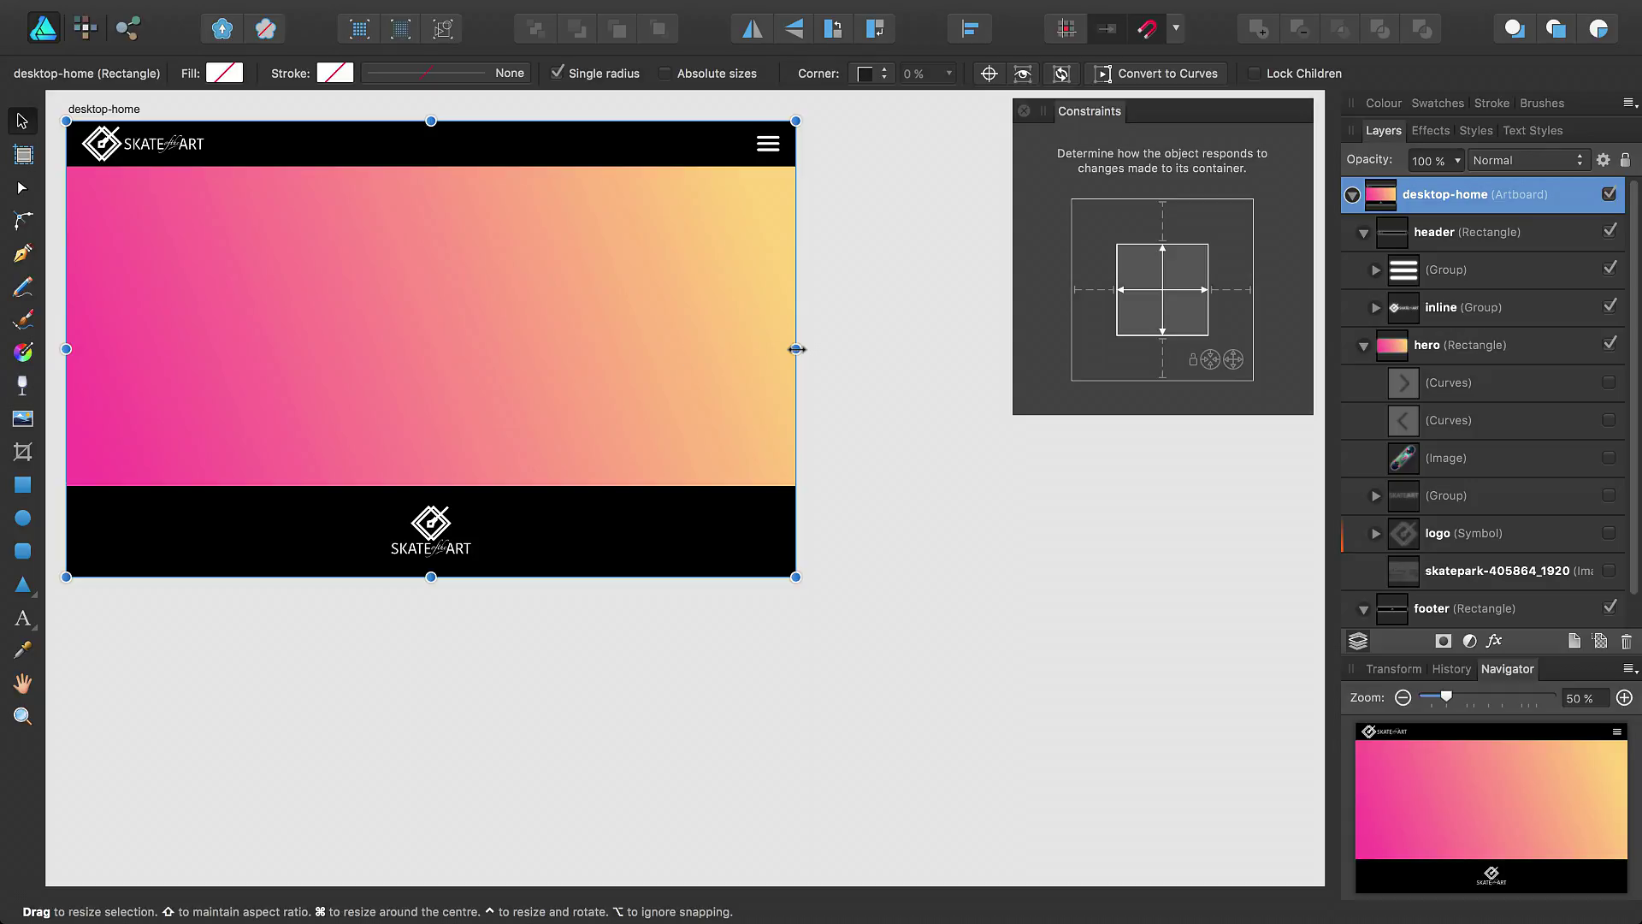
drag(795, 349, 321, 316)
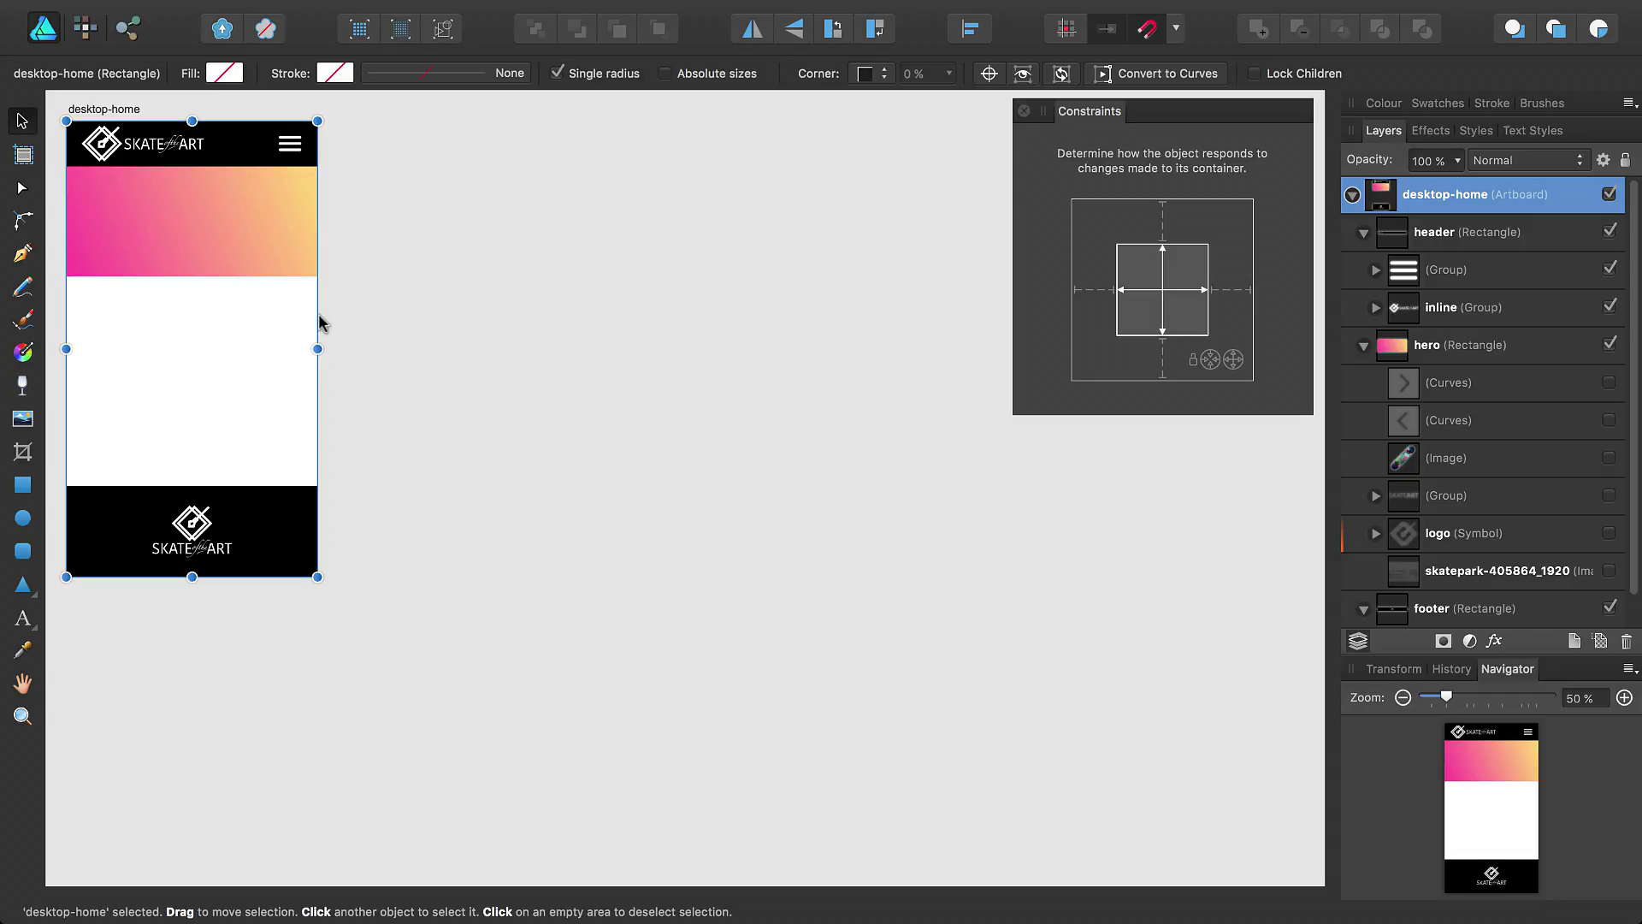
- Undo the desktop-home artboard's narrowing, and test the layout by enlarging it diagonally, widening it and making it taller, undoing the test resizes
key(super+z)
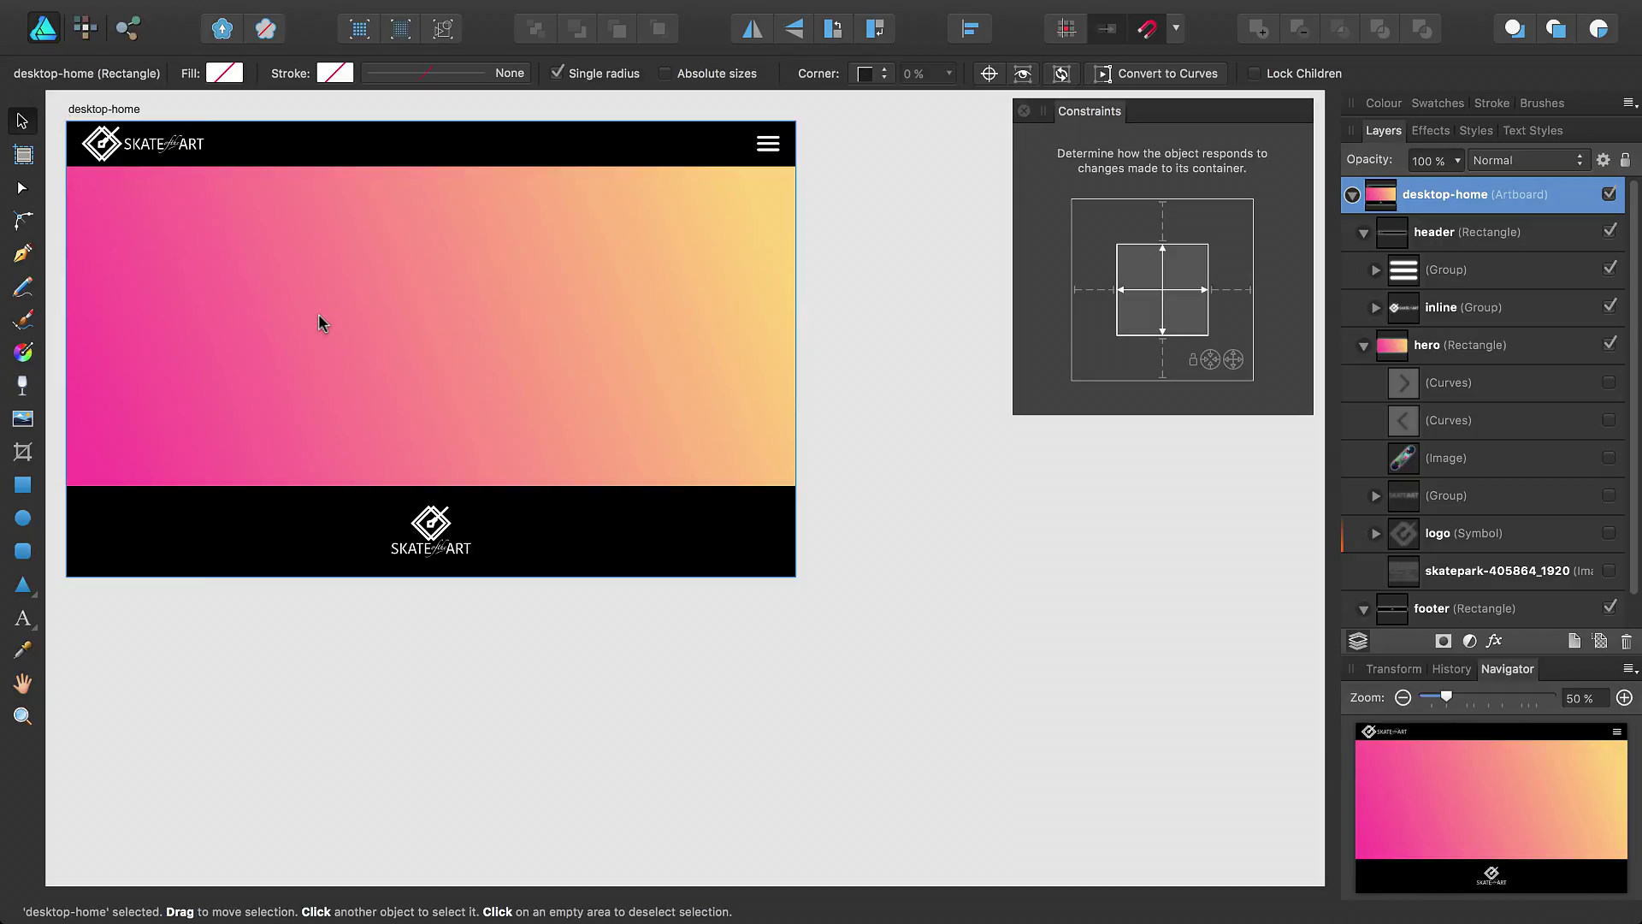
click(112, 110)
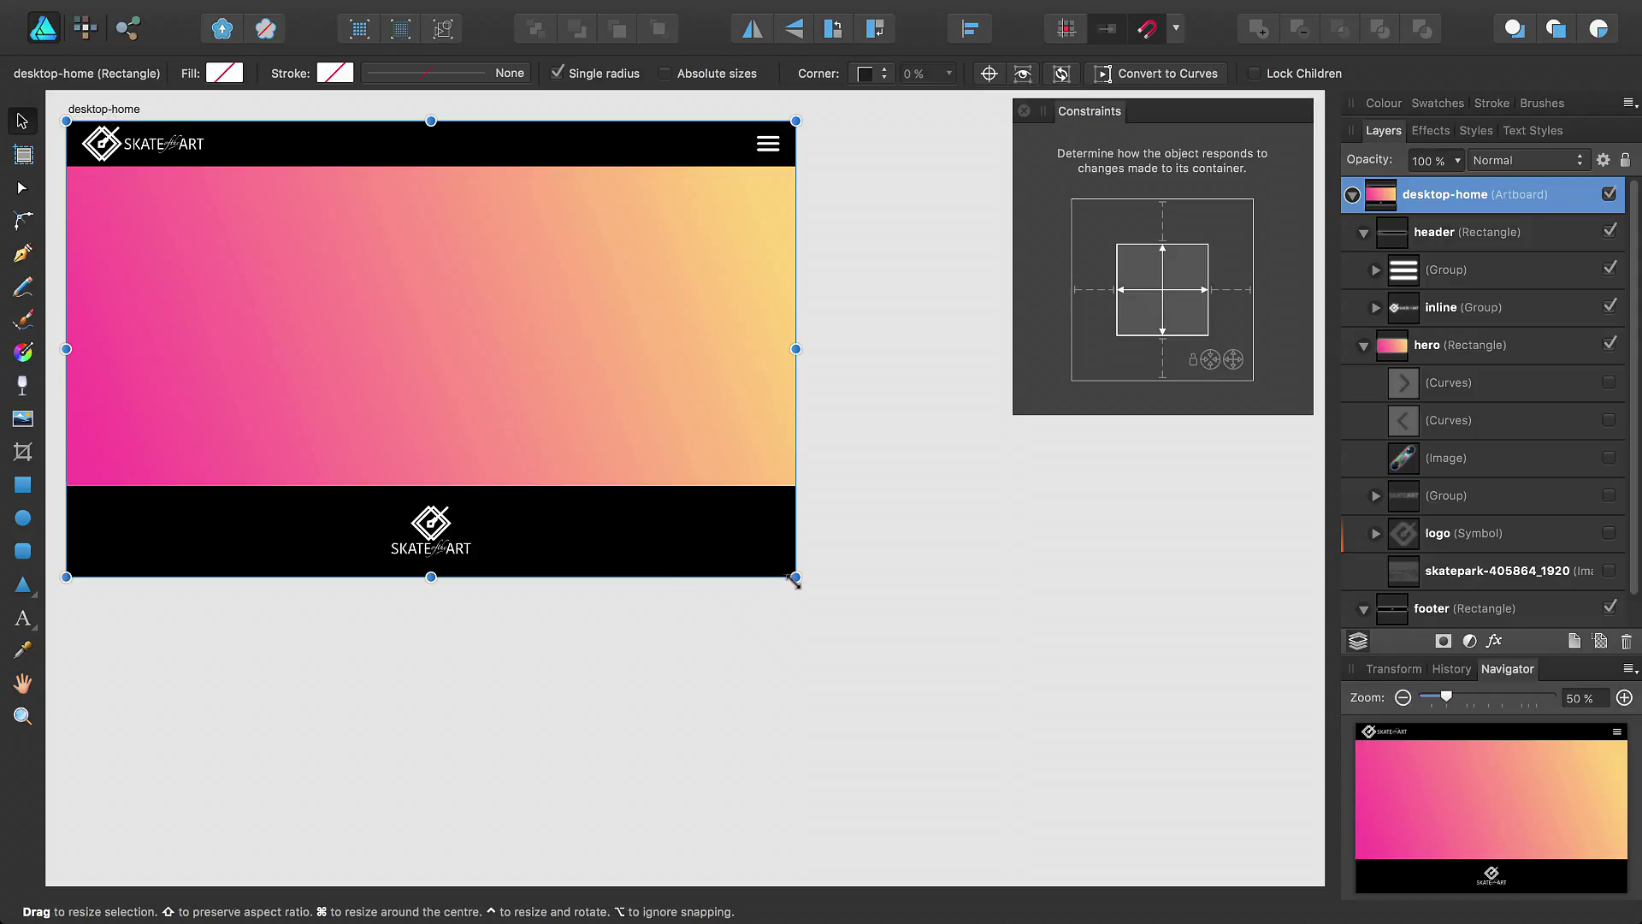
drag(796, 580, 972, 746)
key(super+z)
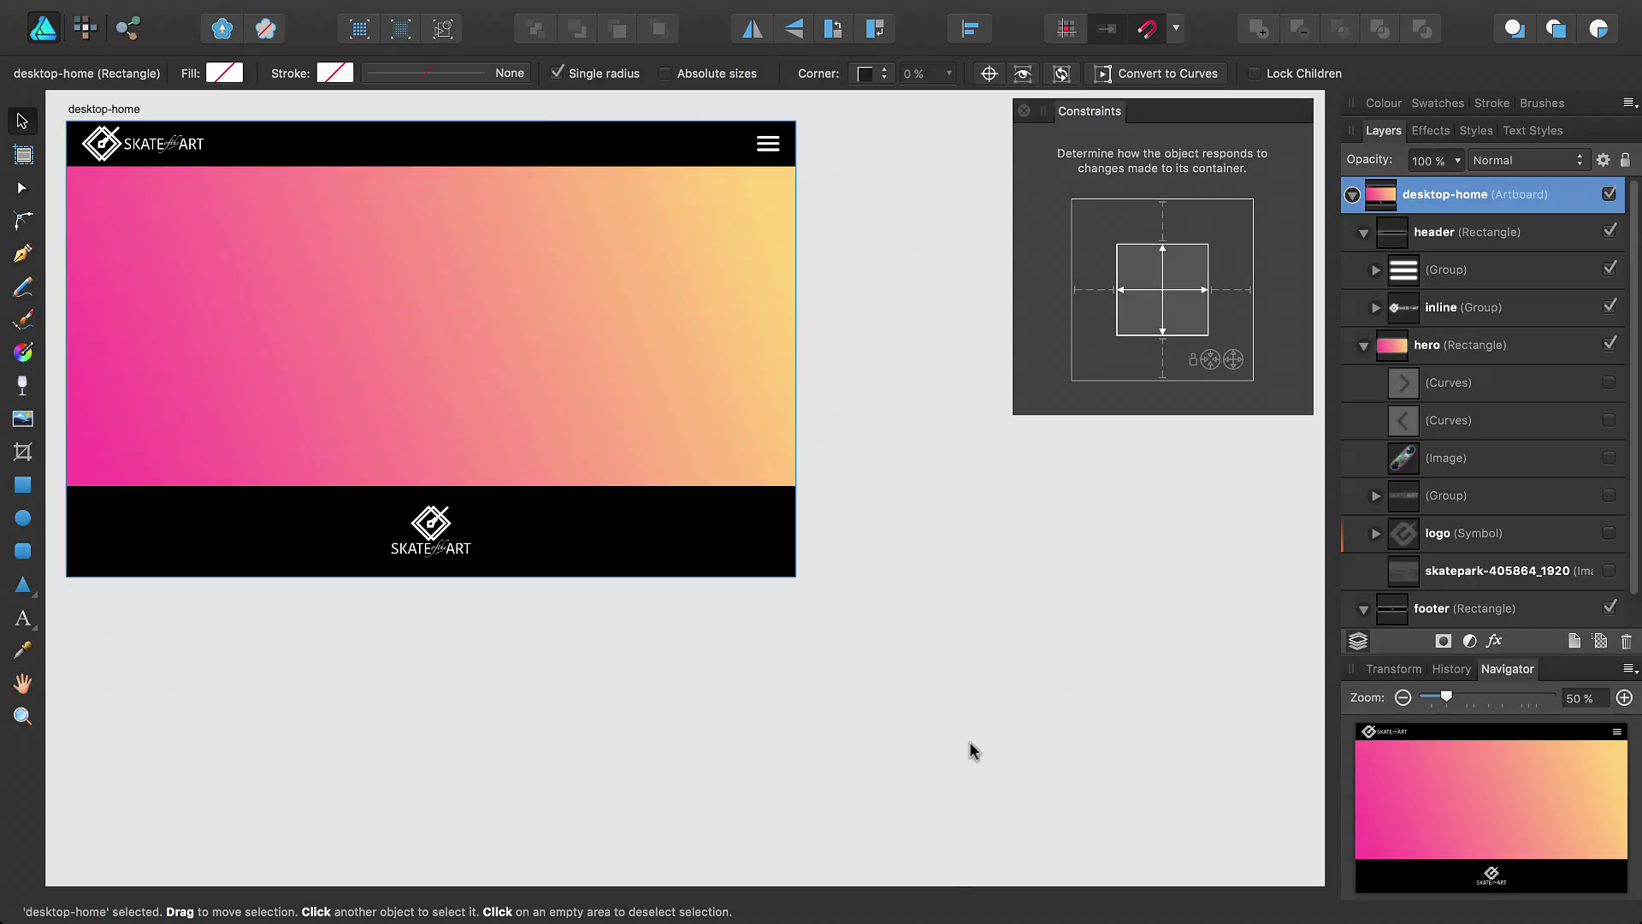
drag(798, 355, 935, 358)
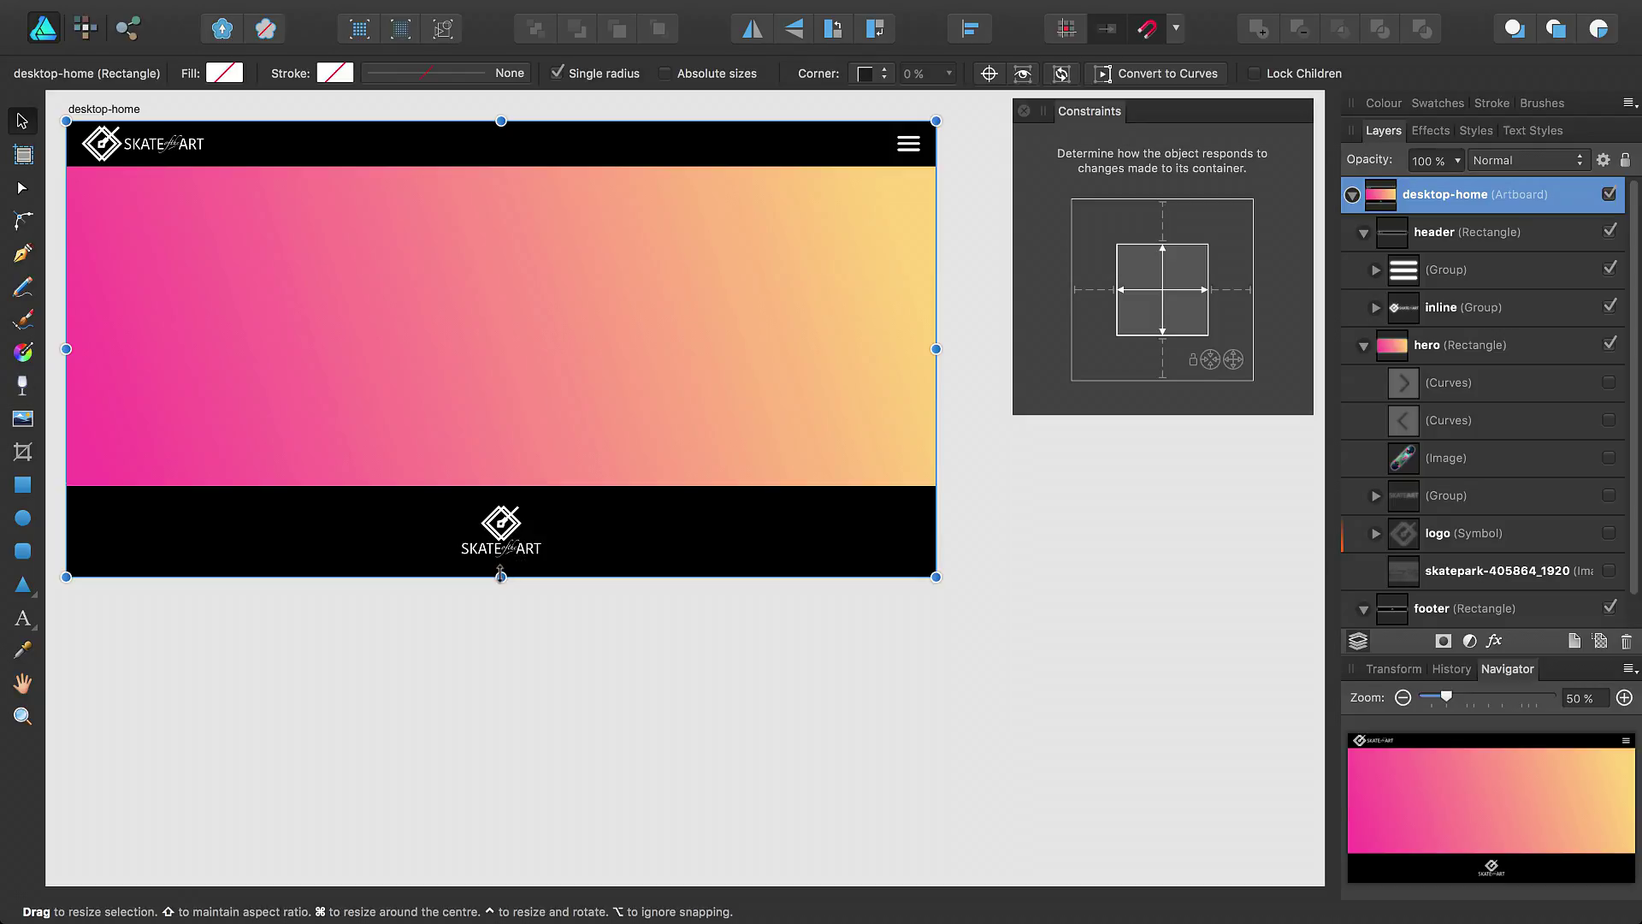
drag(500, 576, 483, 709)
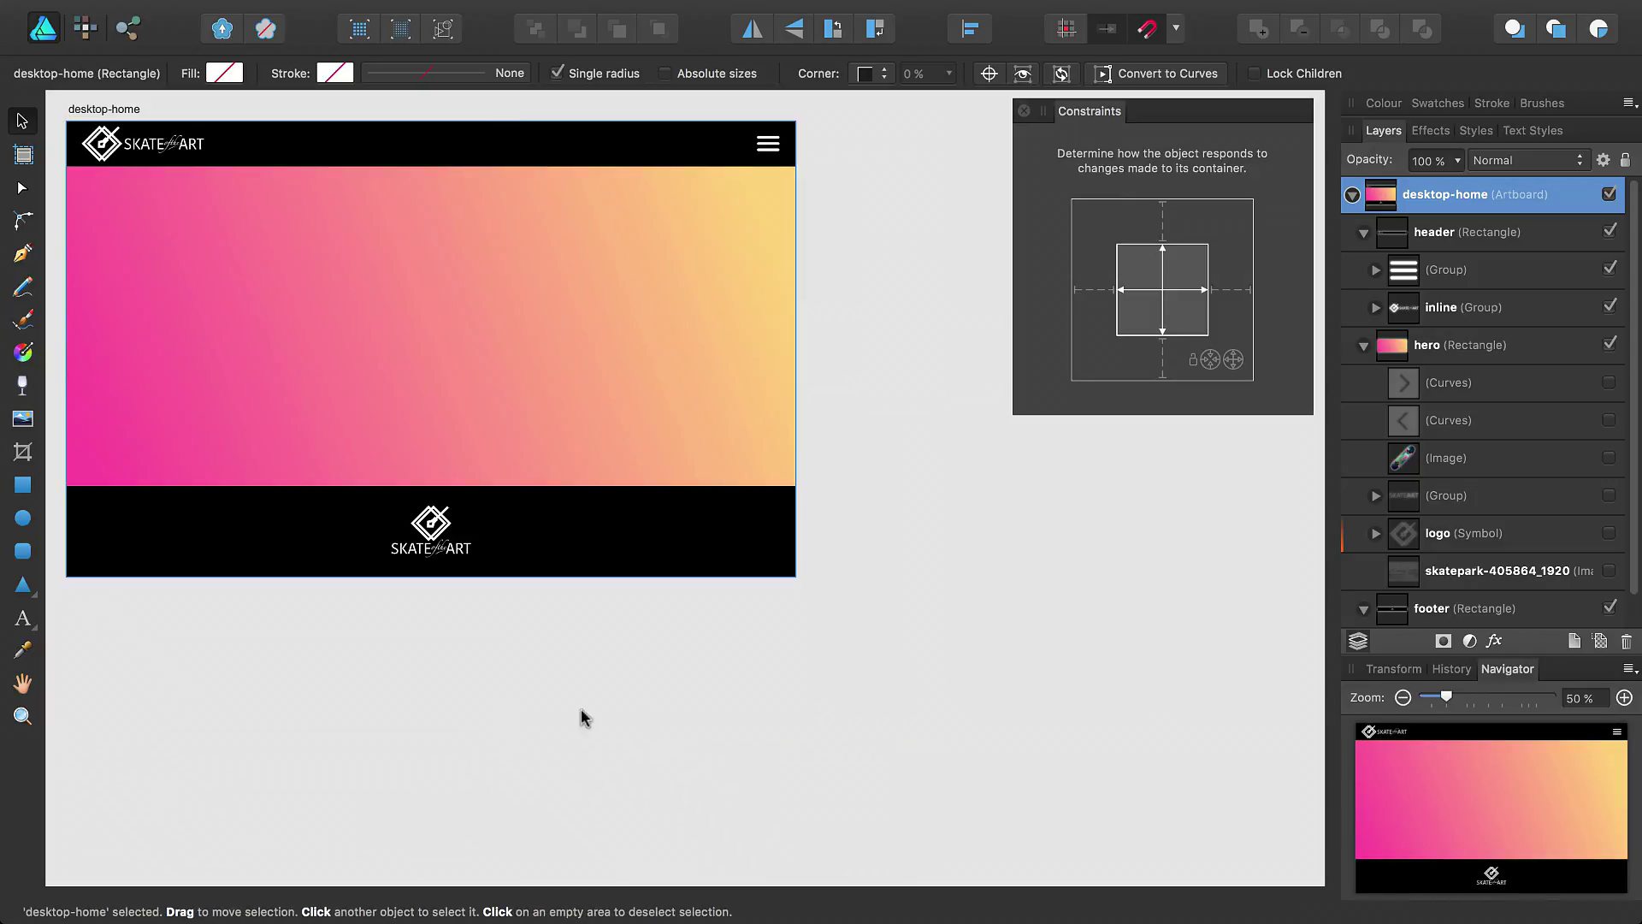
- Make the six hidden objects nested in the hero visible, from the arrow curves to the skatepark-405864_1920 image
click(1434, 347)
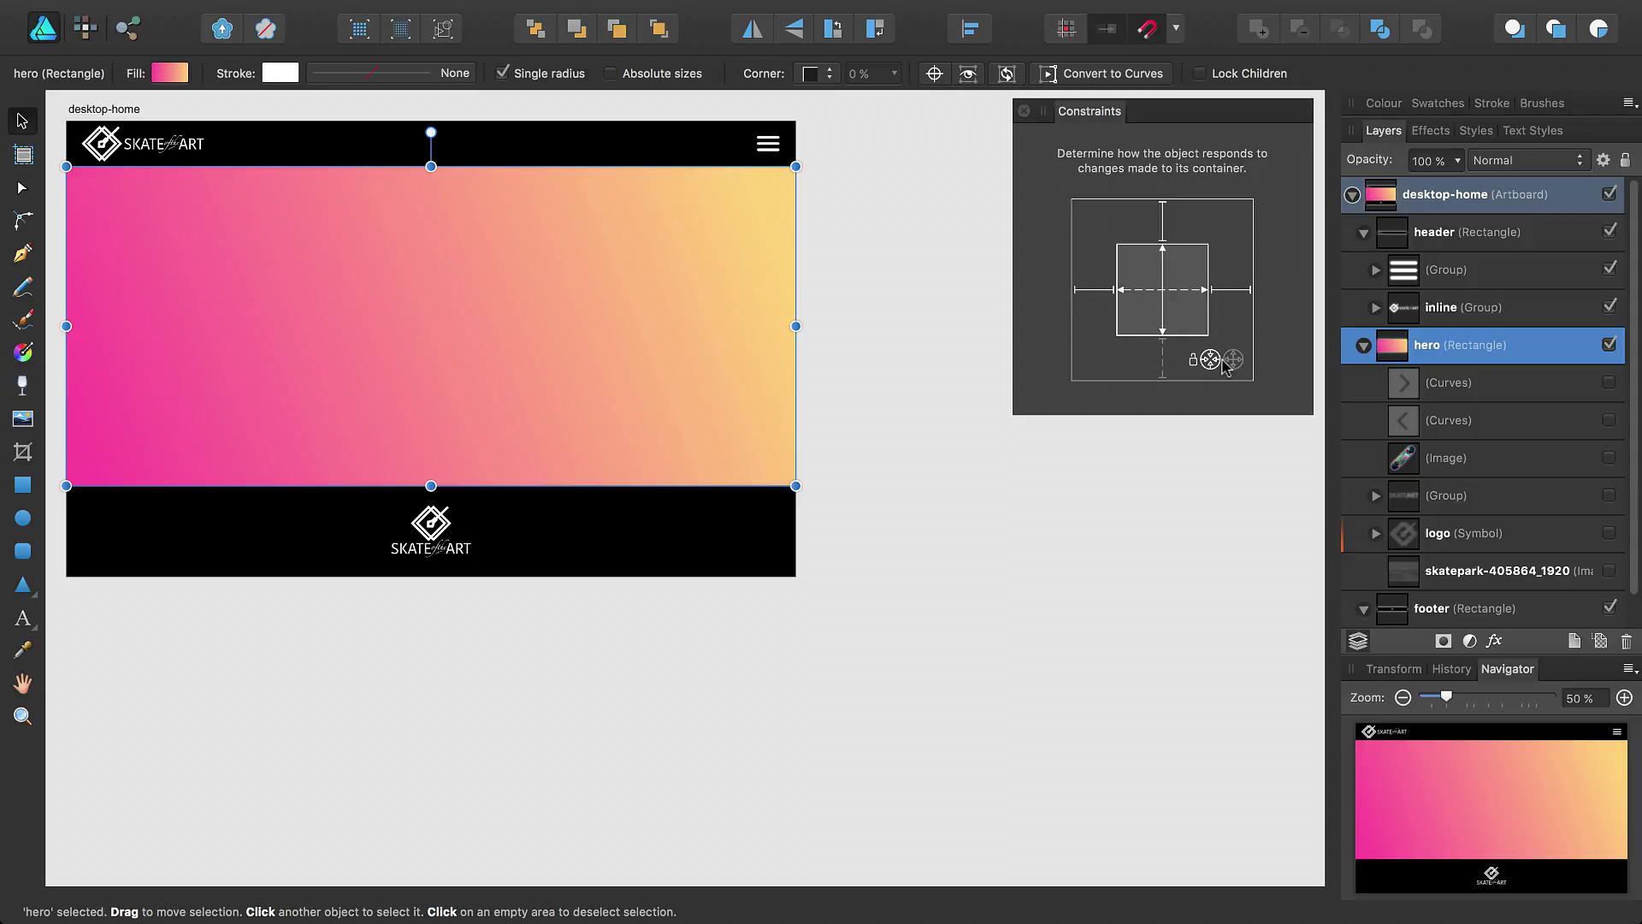
click(1480, 385)
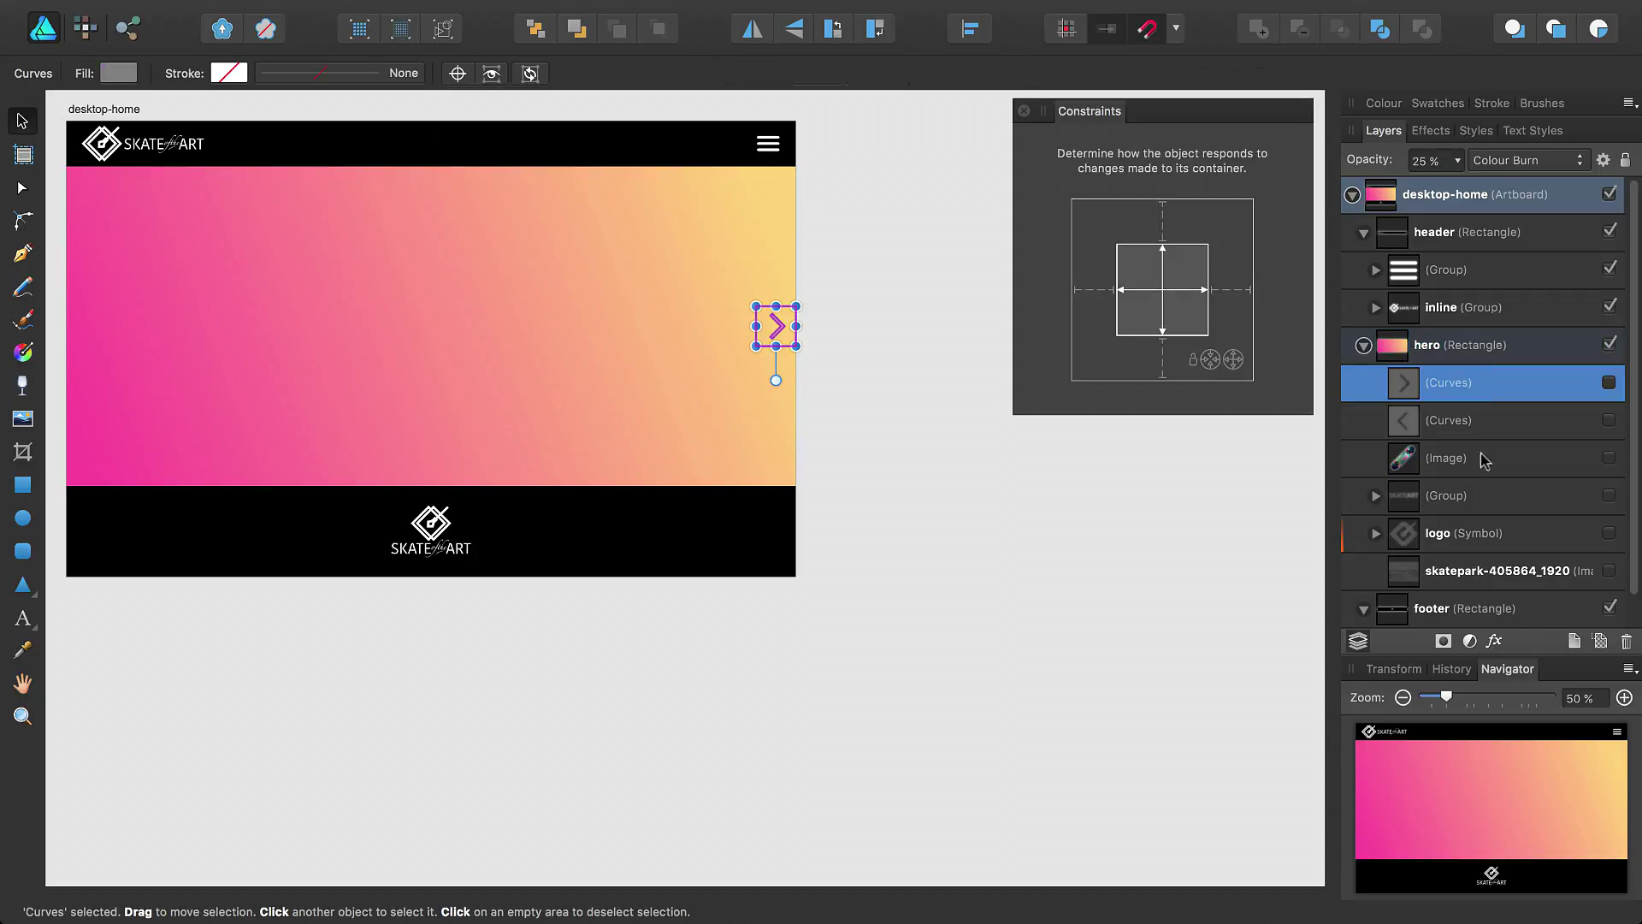
shift+click(1476, 571)
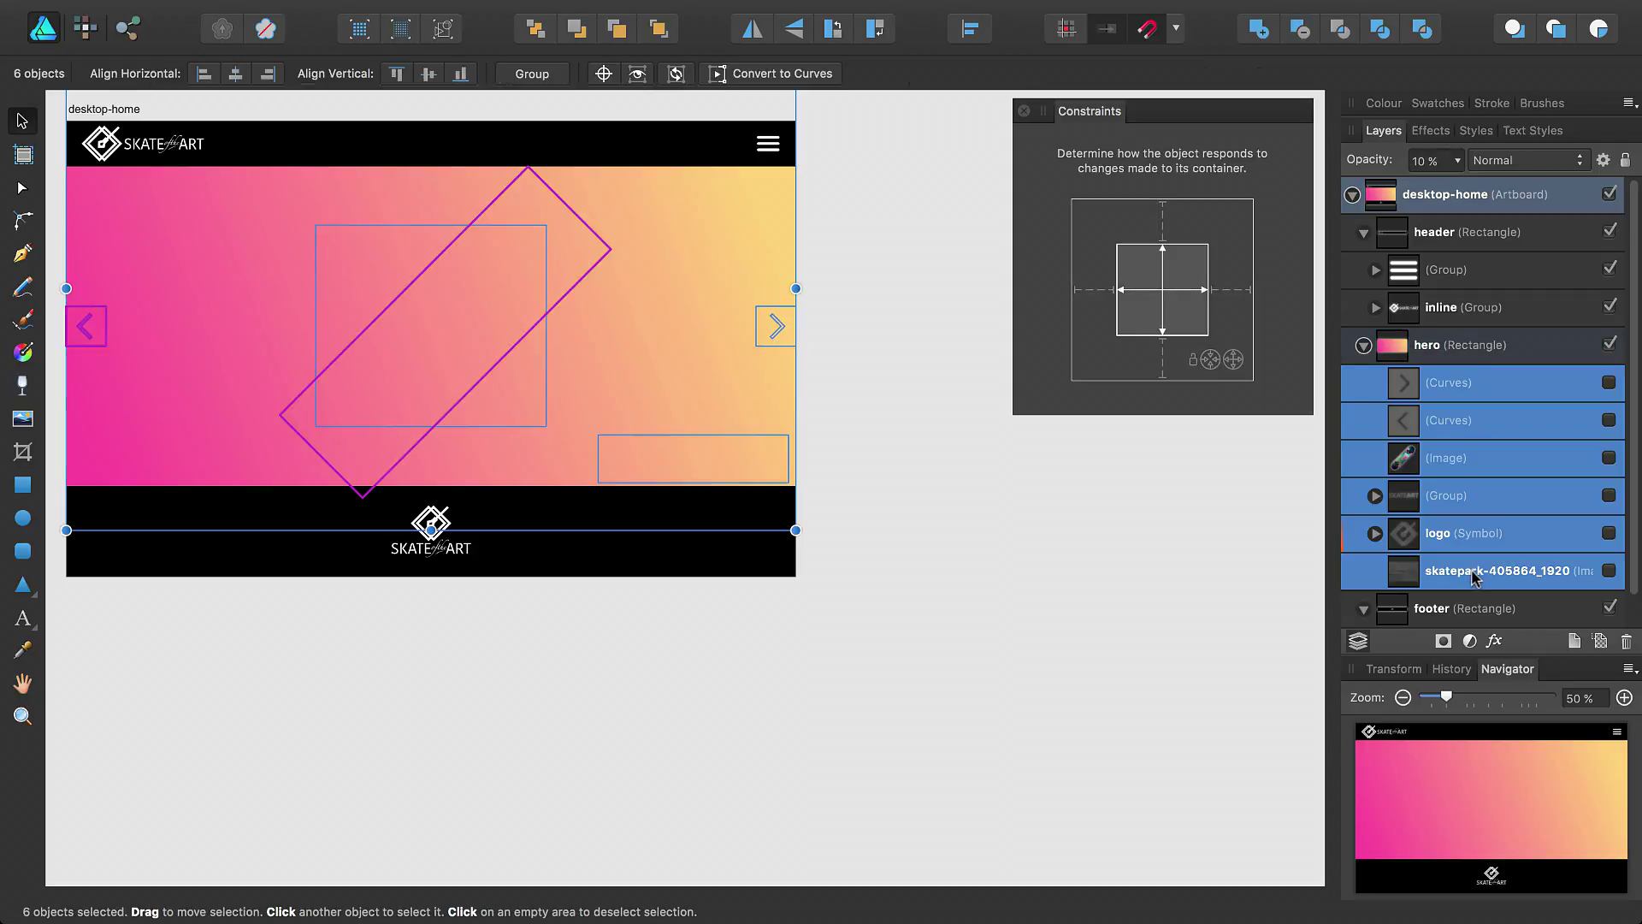
click(1609, 571)
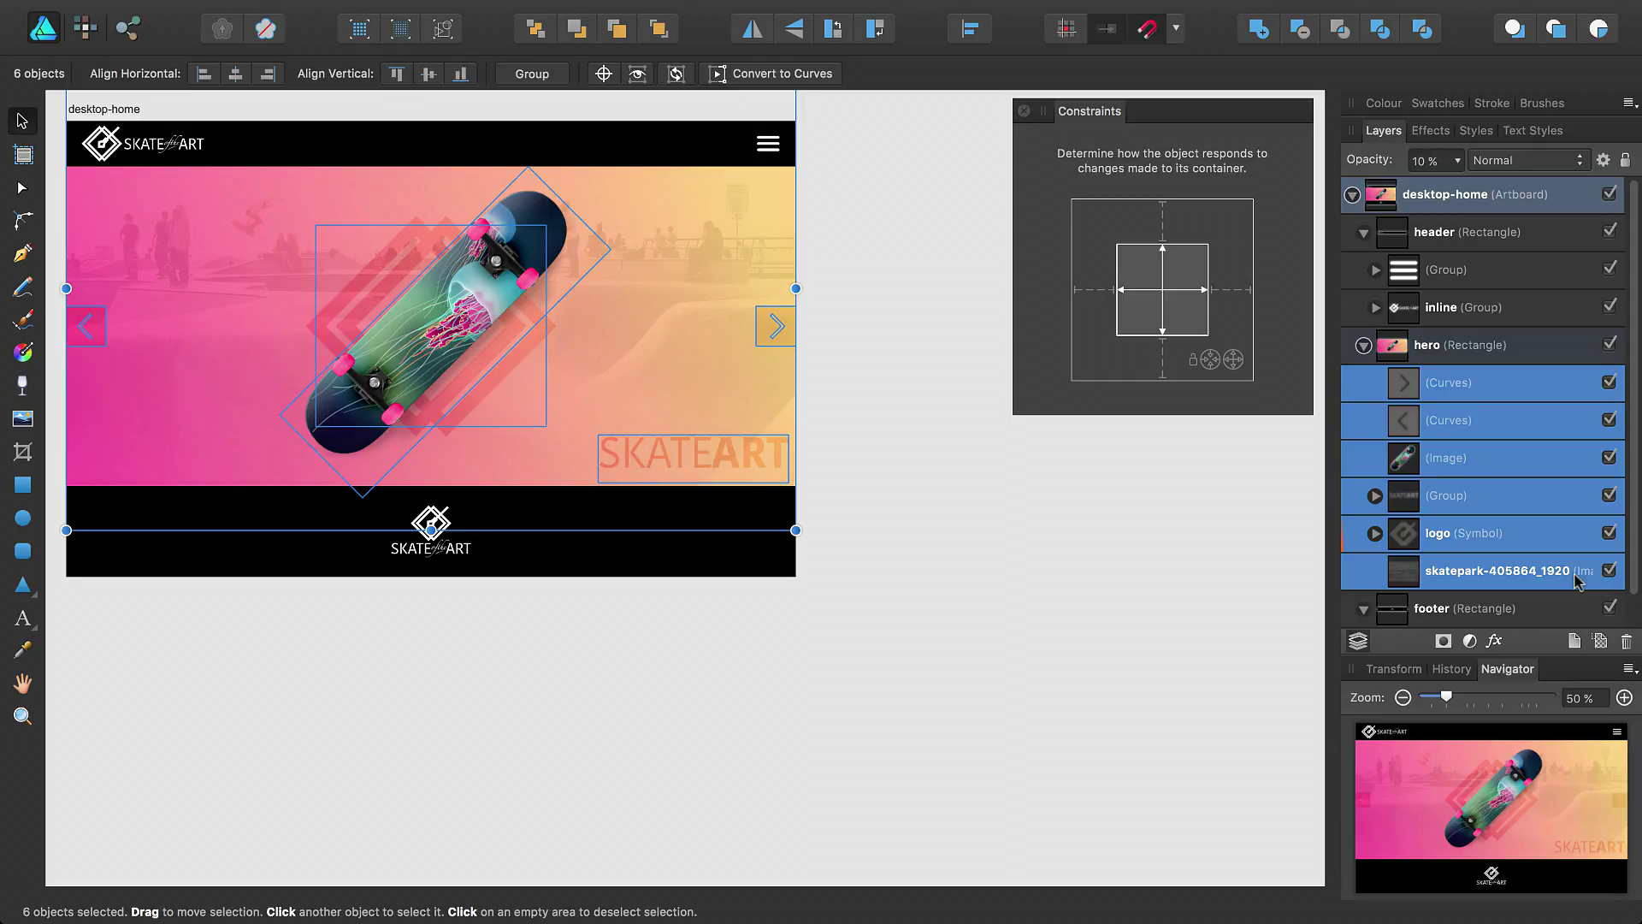
- Constrain the skatepark-405864_1920 background and the skateboard image to maximum fit, and the SKATEART text group to minimum fit, within the hero
click(1497, 575)
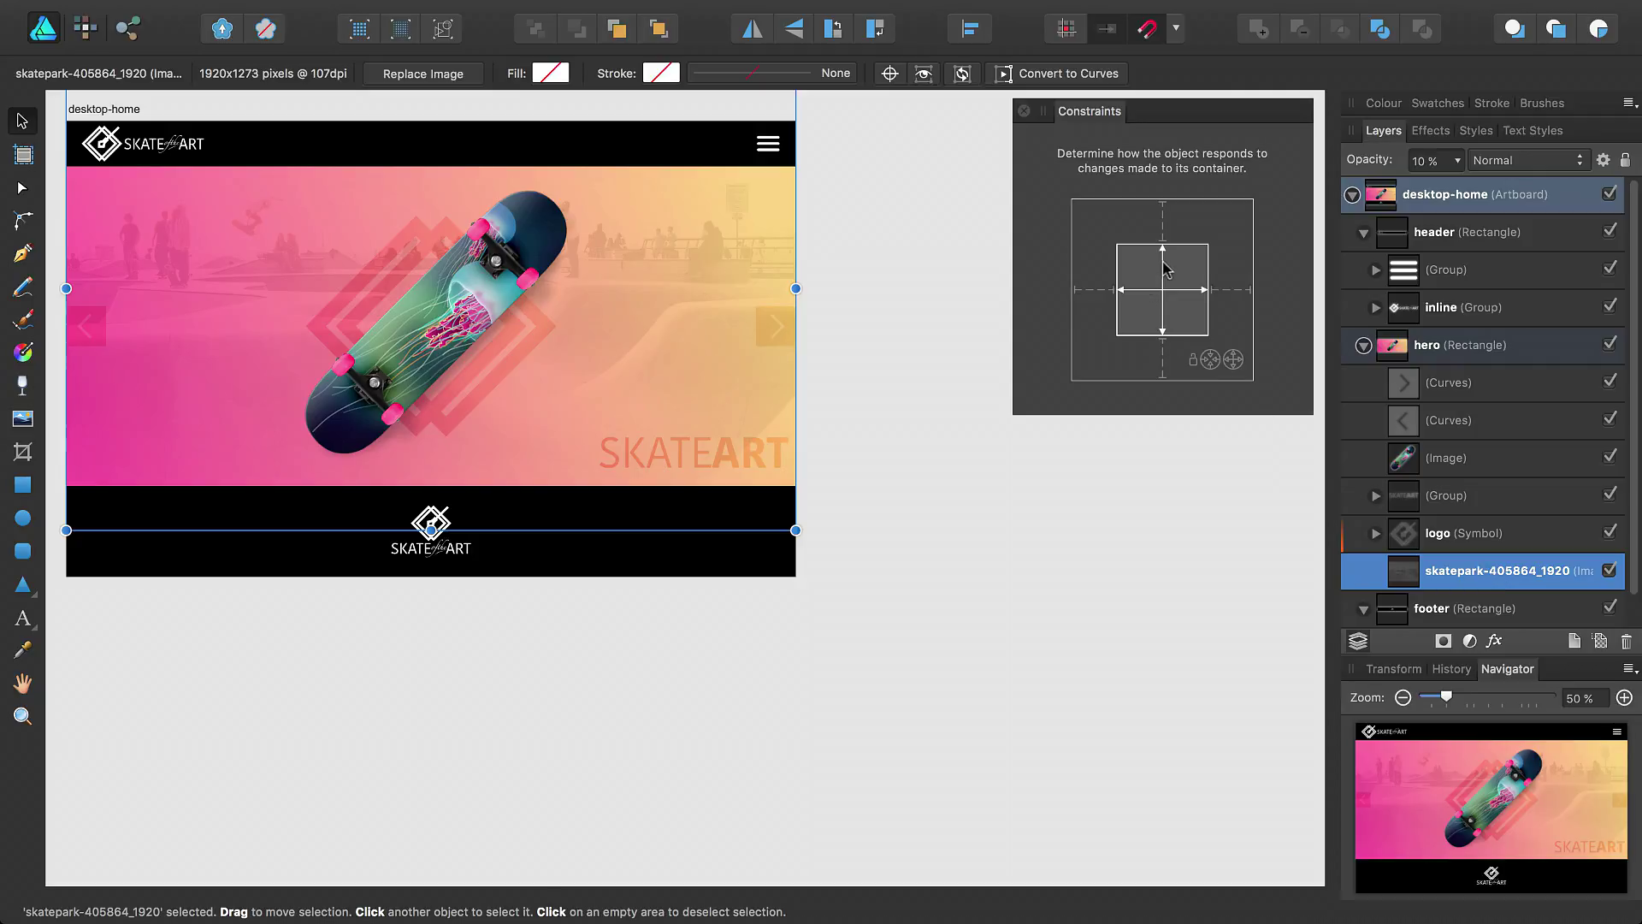
click(1233, 360)
click(1471, 535)
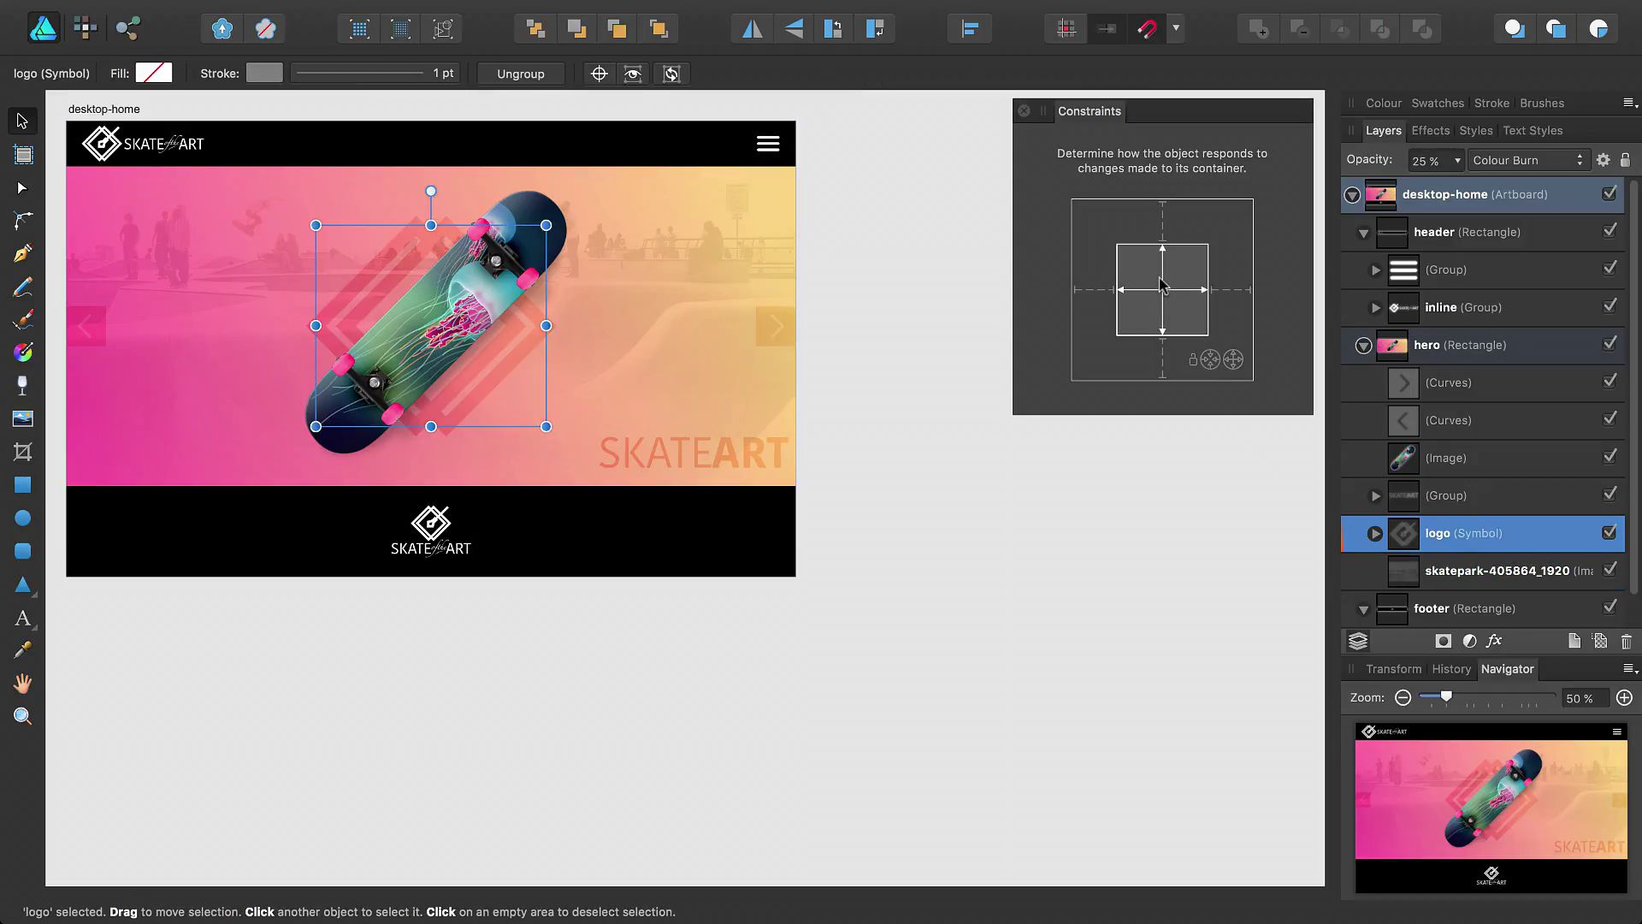
click(1451, 458)
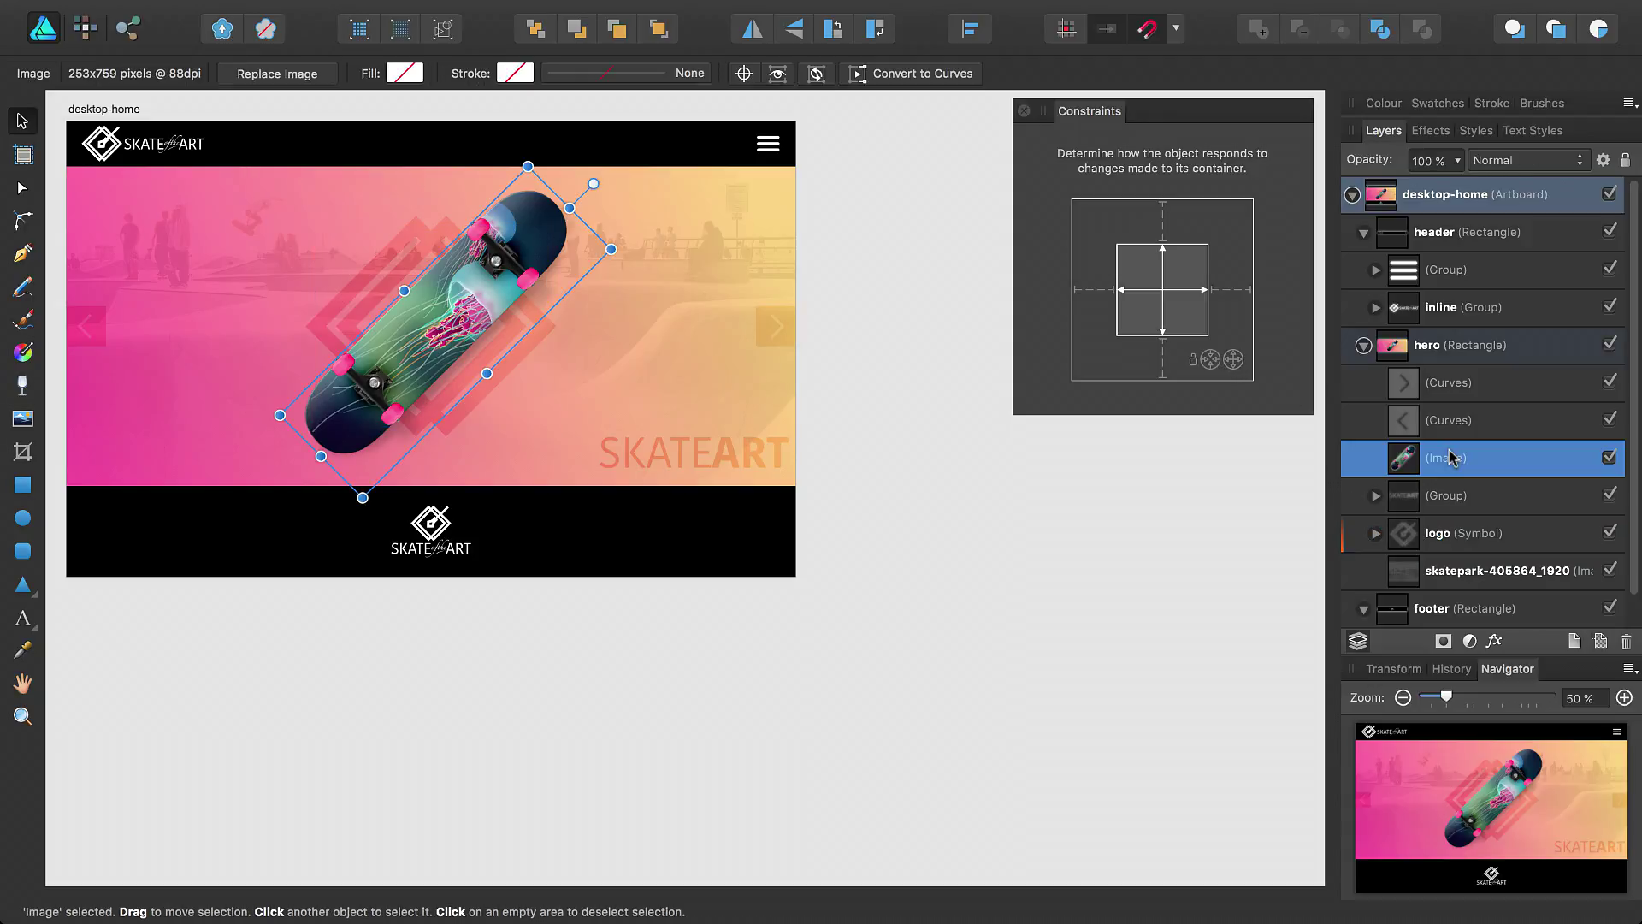
click(1235, 360)
click(1454, 498)
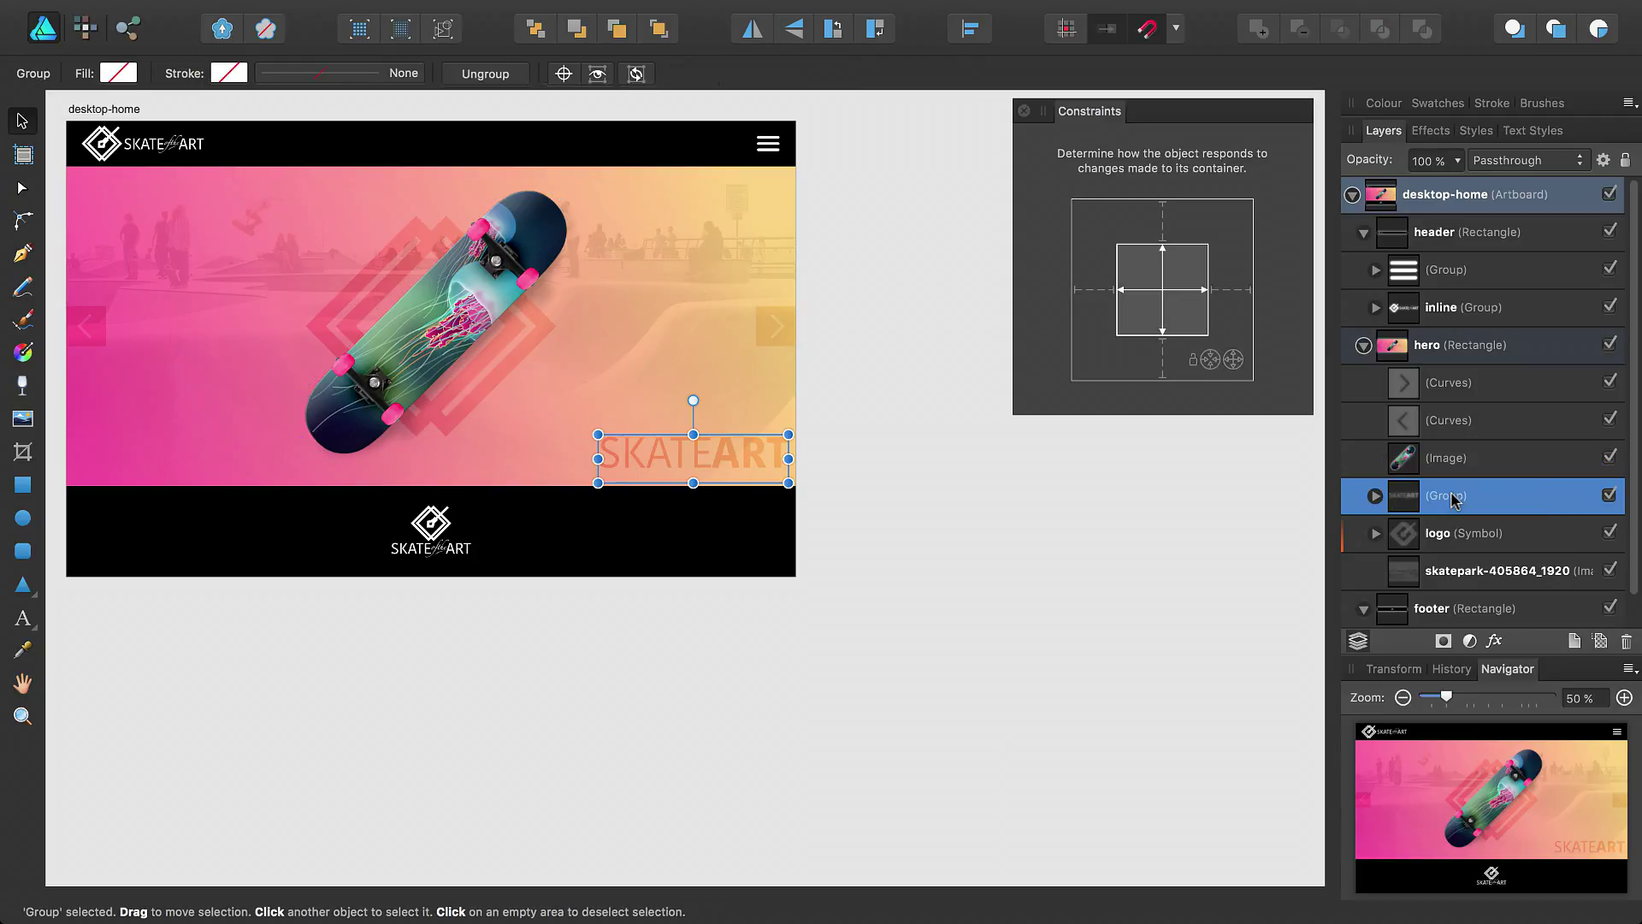
click(1209, 360)
- Disable horizontal and vertical scaling for both hero arrows, anchoring the right arrow to the right edge and the left arrow to the left edge
click(1430, 420)
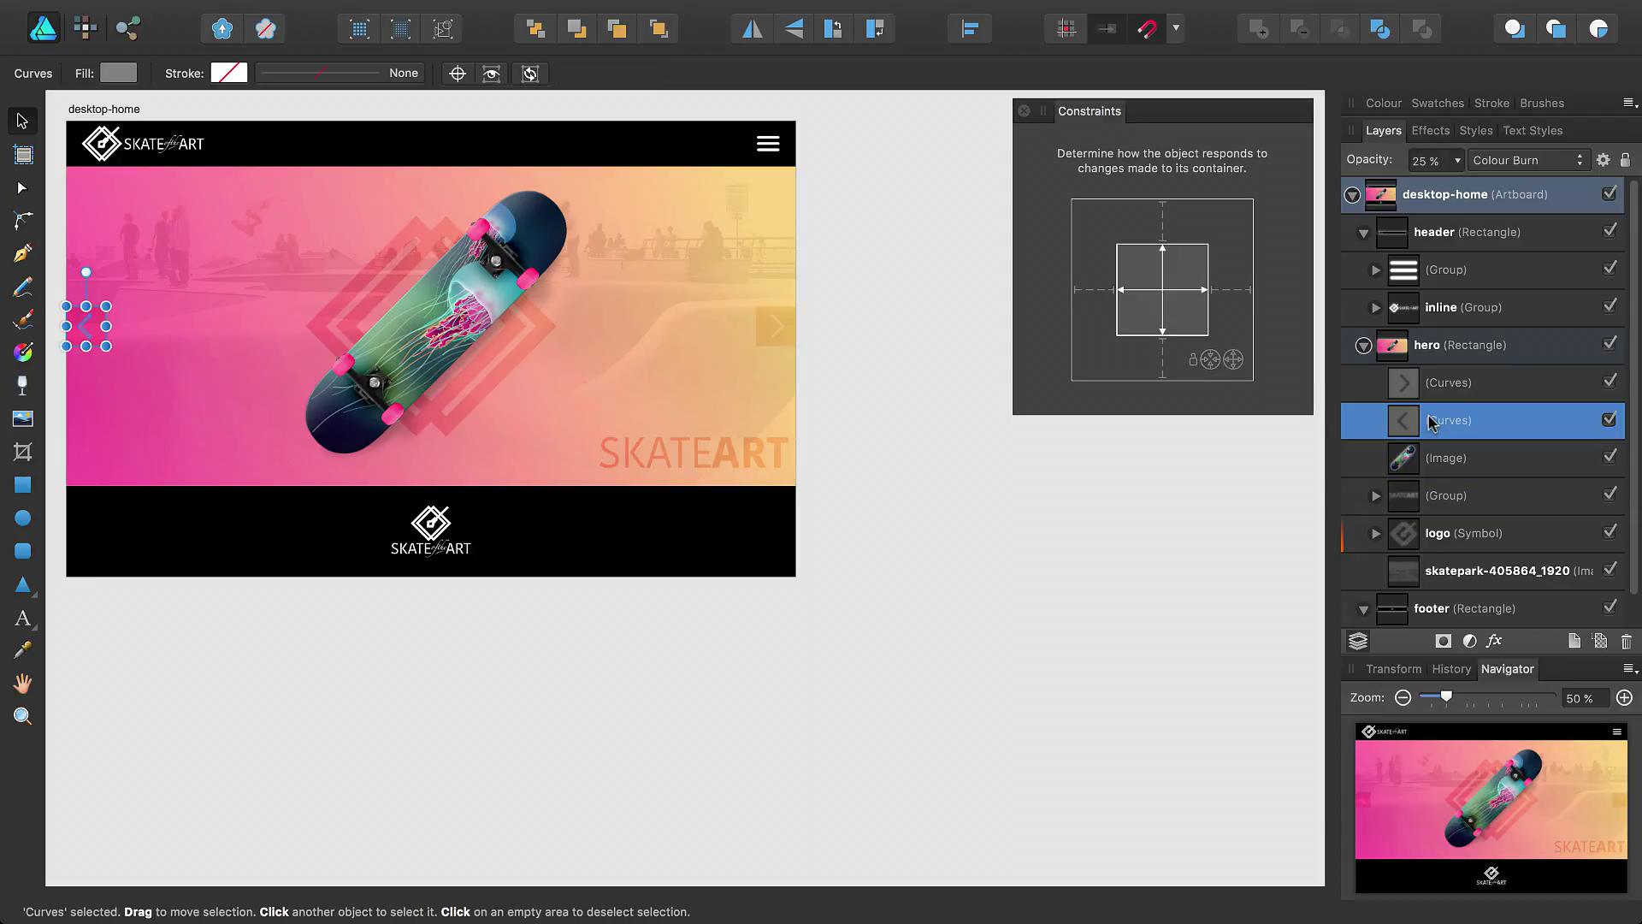
click(1164, 278)
click(1146, 290)
click(1457, 382)
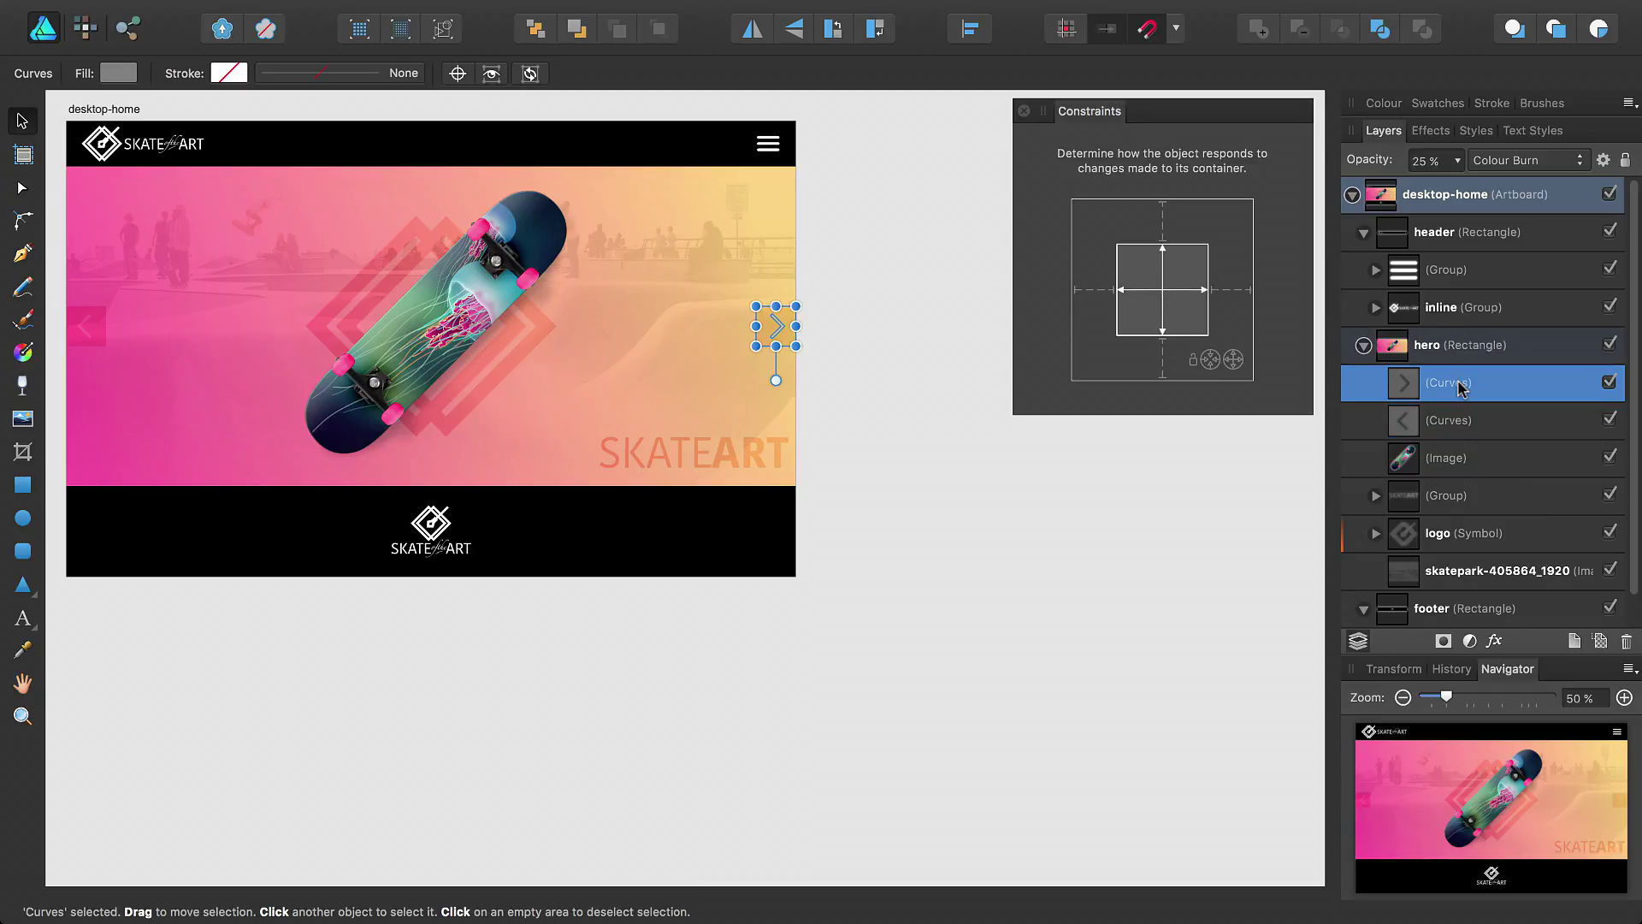
click(1165, 275)
click(1151, 290)
click(1229, 290)
click(1444, 420)
click(1094, 290)
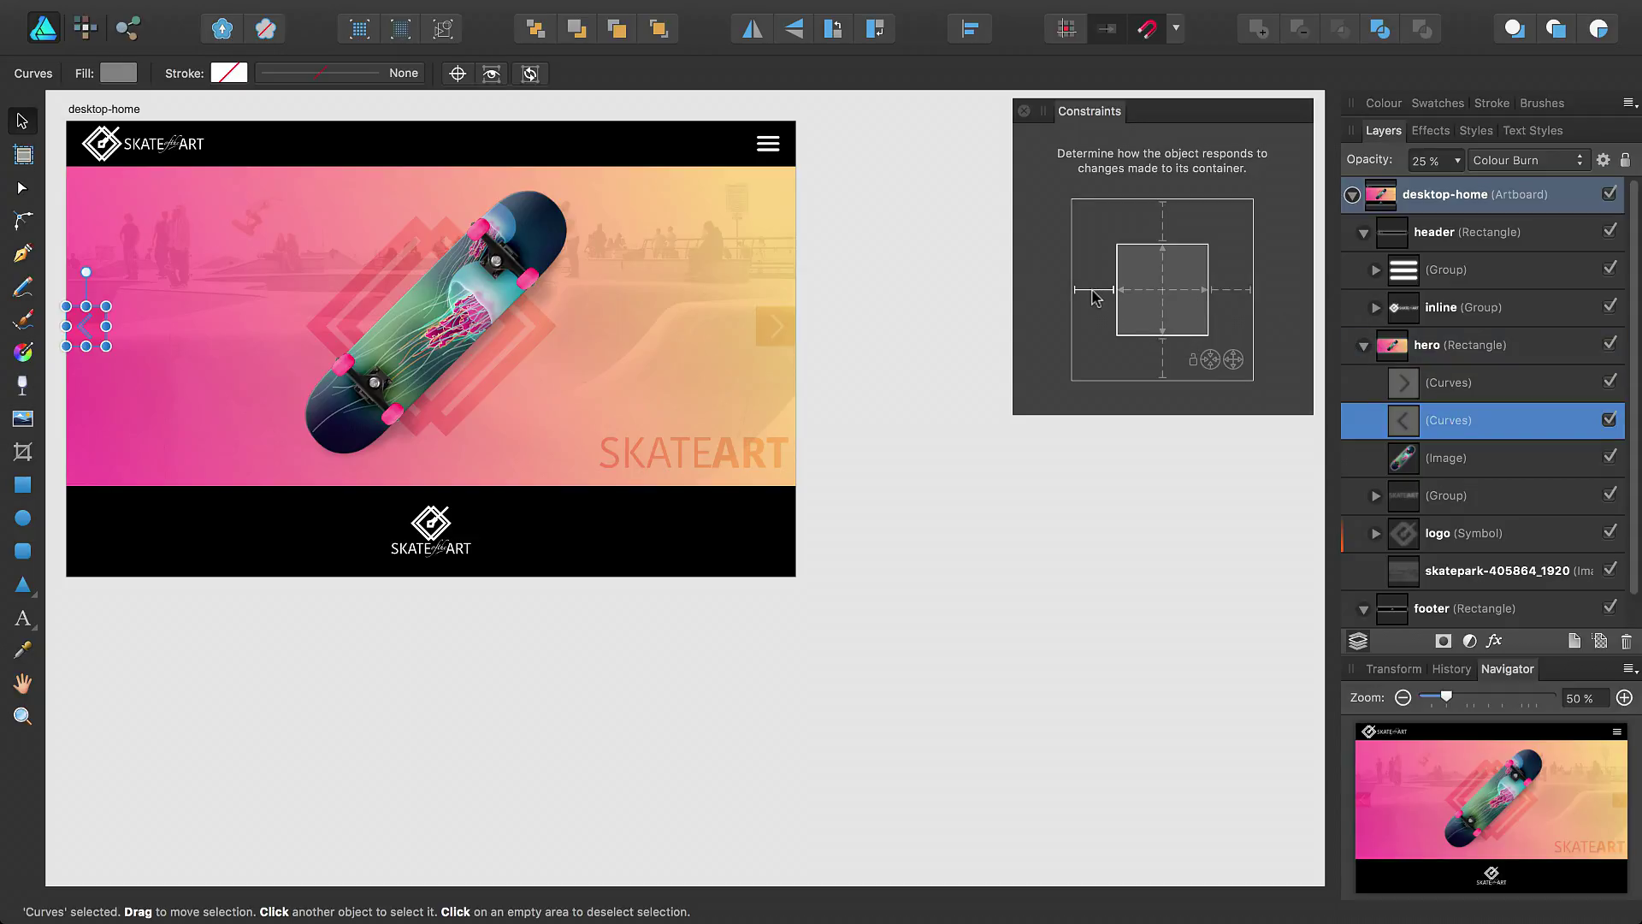
- Test the hero's nested constraints by resizing the desktop-home artboard's width and height, and undo both resizes
click(92, 108)
mouse_move(795, 349)
mouse_down()
mouse_move(556, 285)
mouse_move(1106, 370)
mouse_move(774, 329)
mouse_up()
drag(414, 580, 441, 630)
key(super+z)
key(super+z)
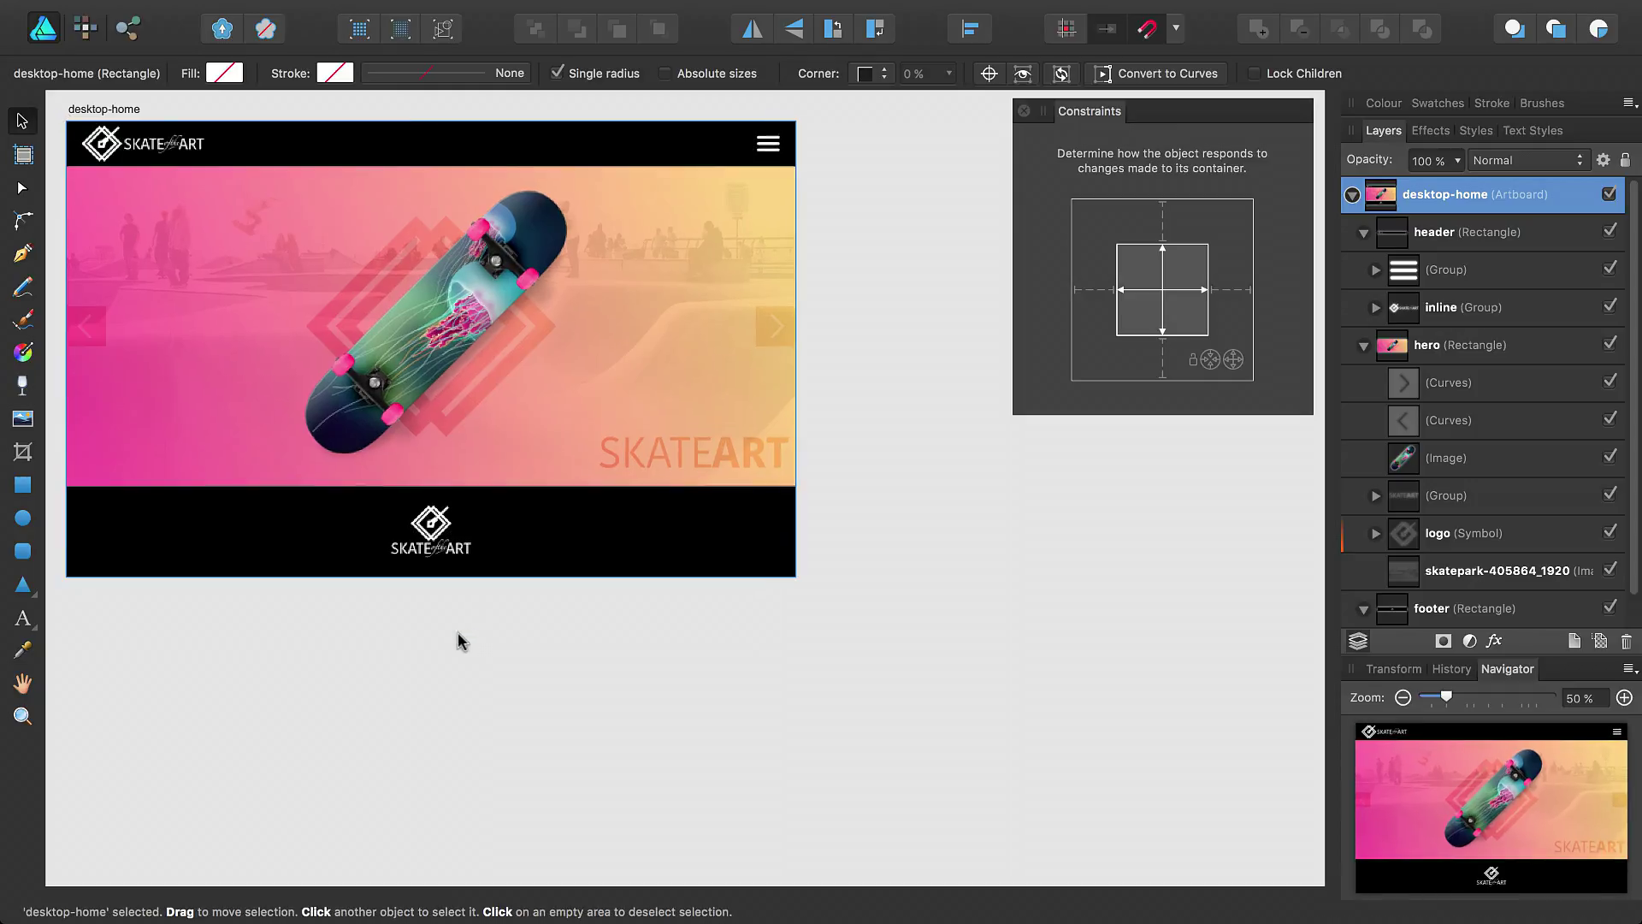
- Close the Constraints panel and insert an iPhone 6 Plus artboard beside desktop-home
click(1023, 110)
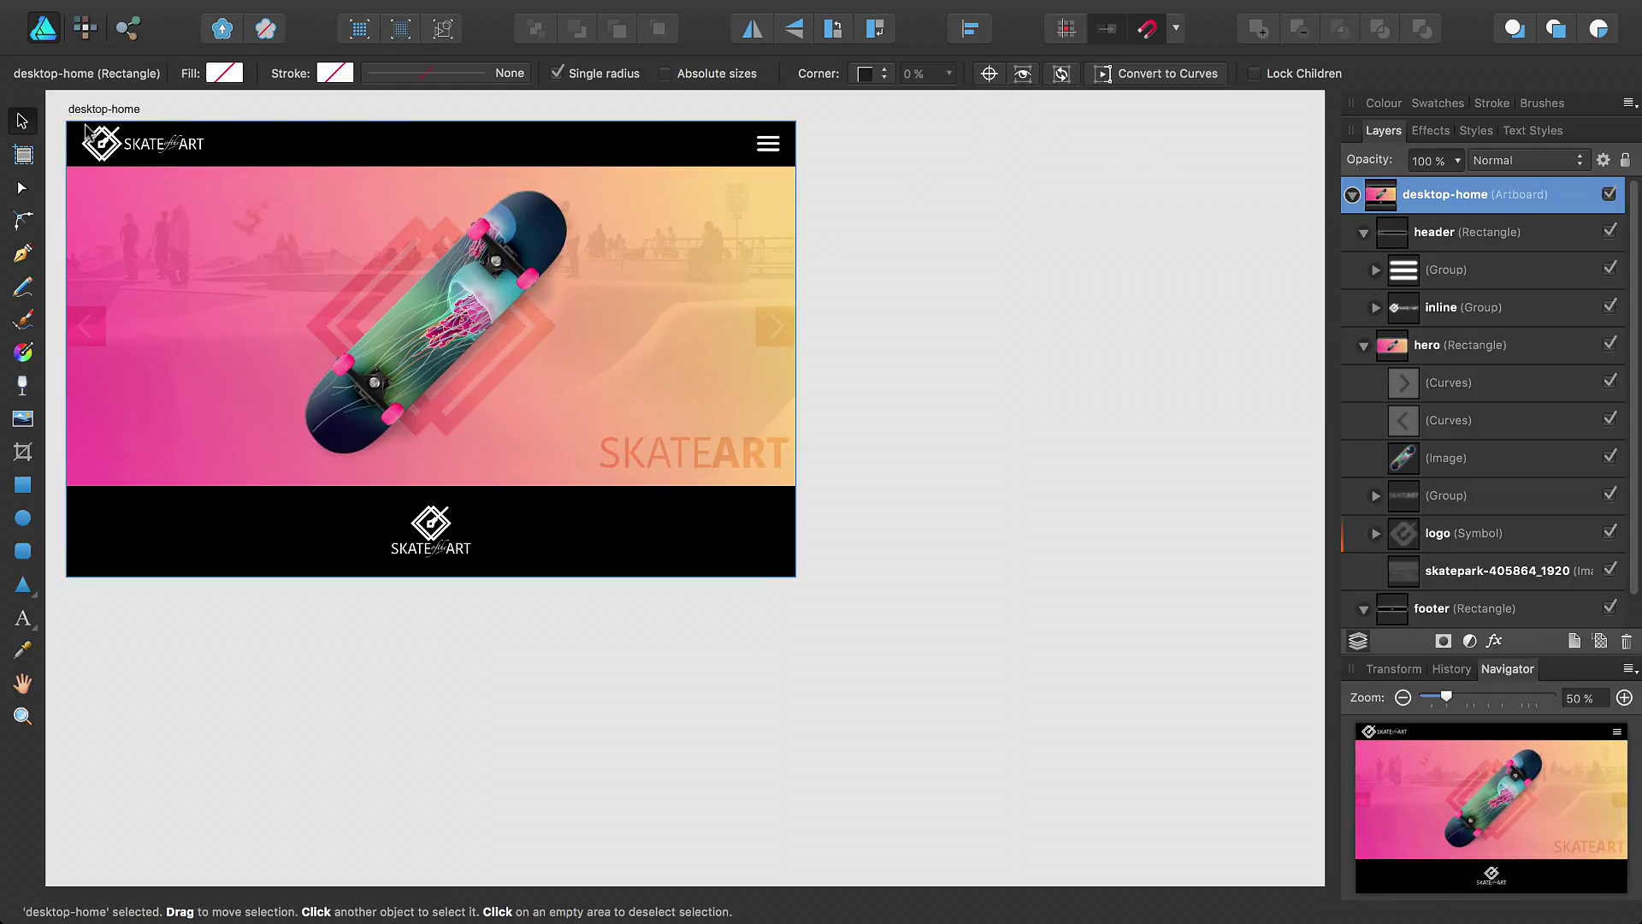
click(24, 155)
click(137, 73)
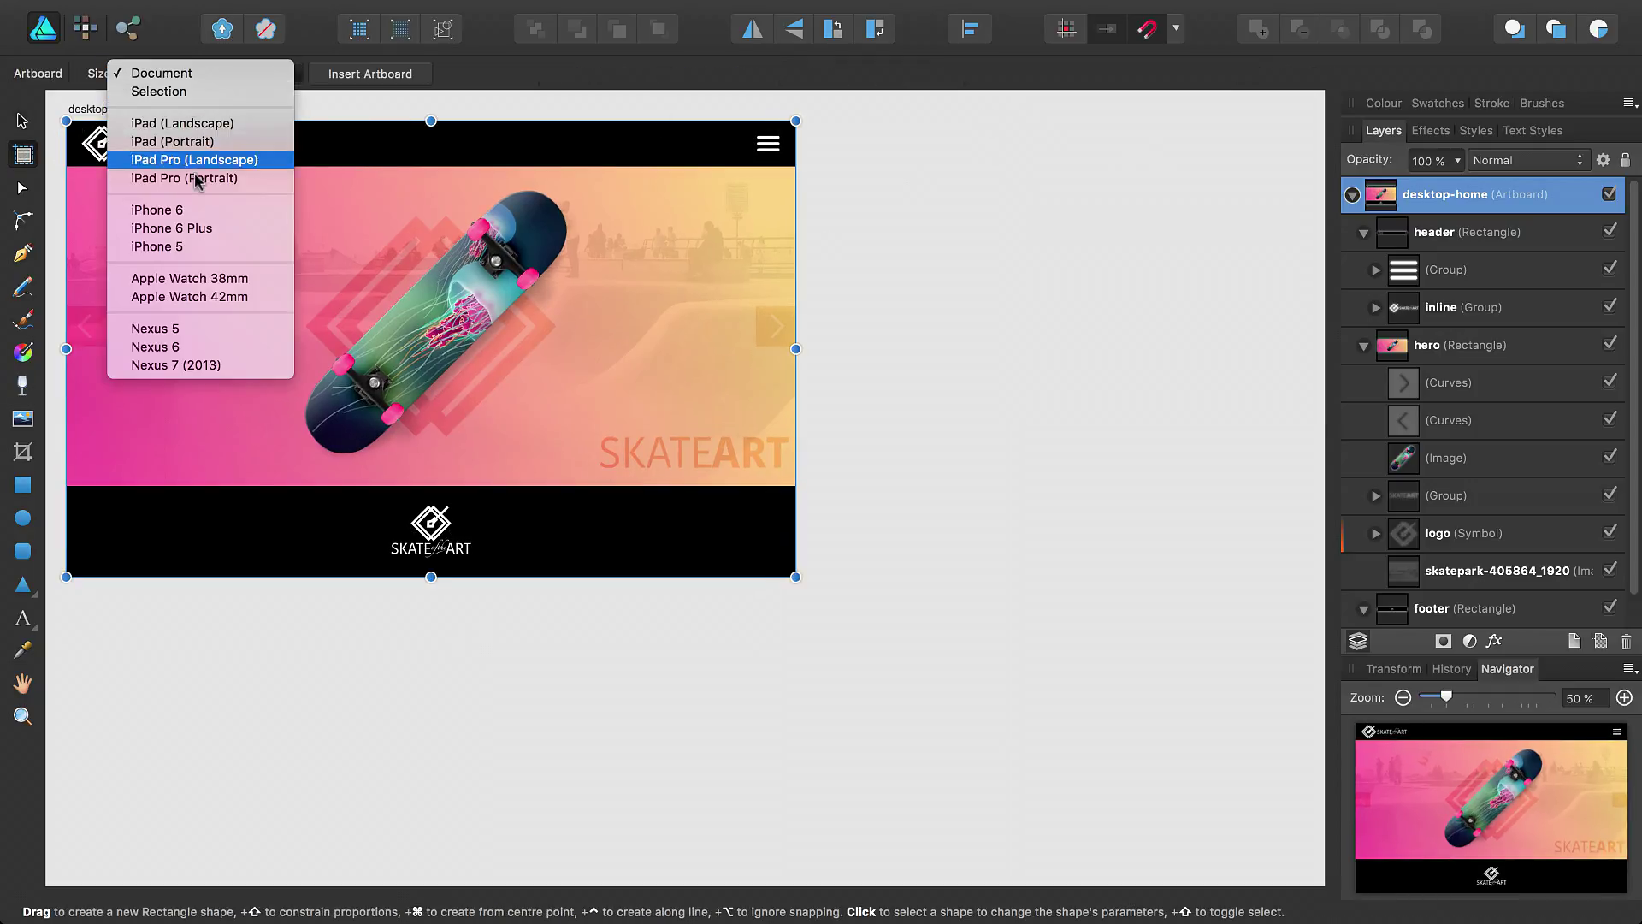
click(212, 227)
click(344, 76)
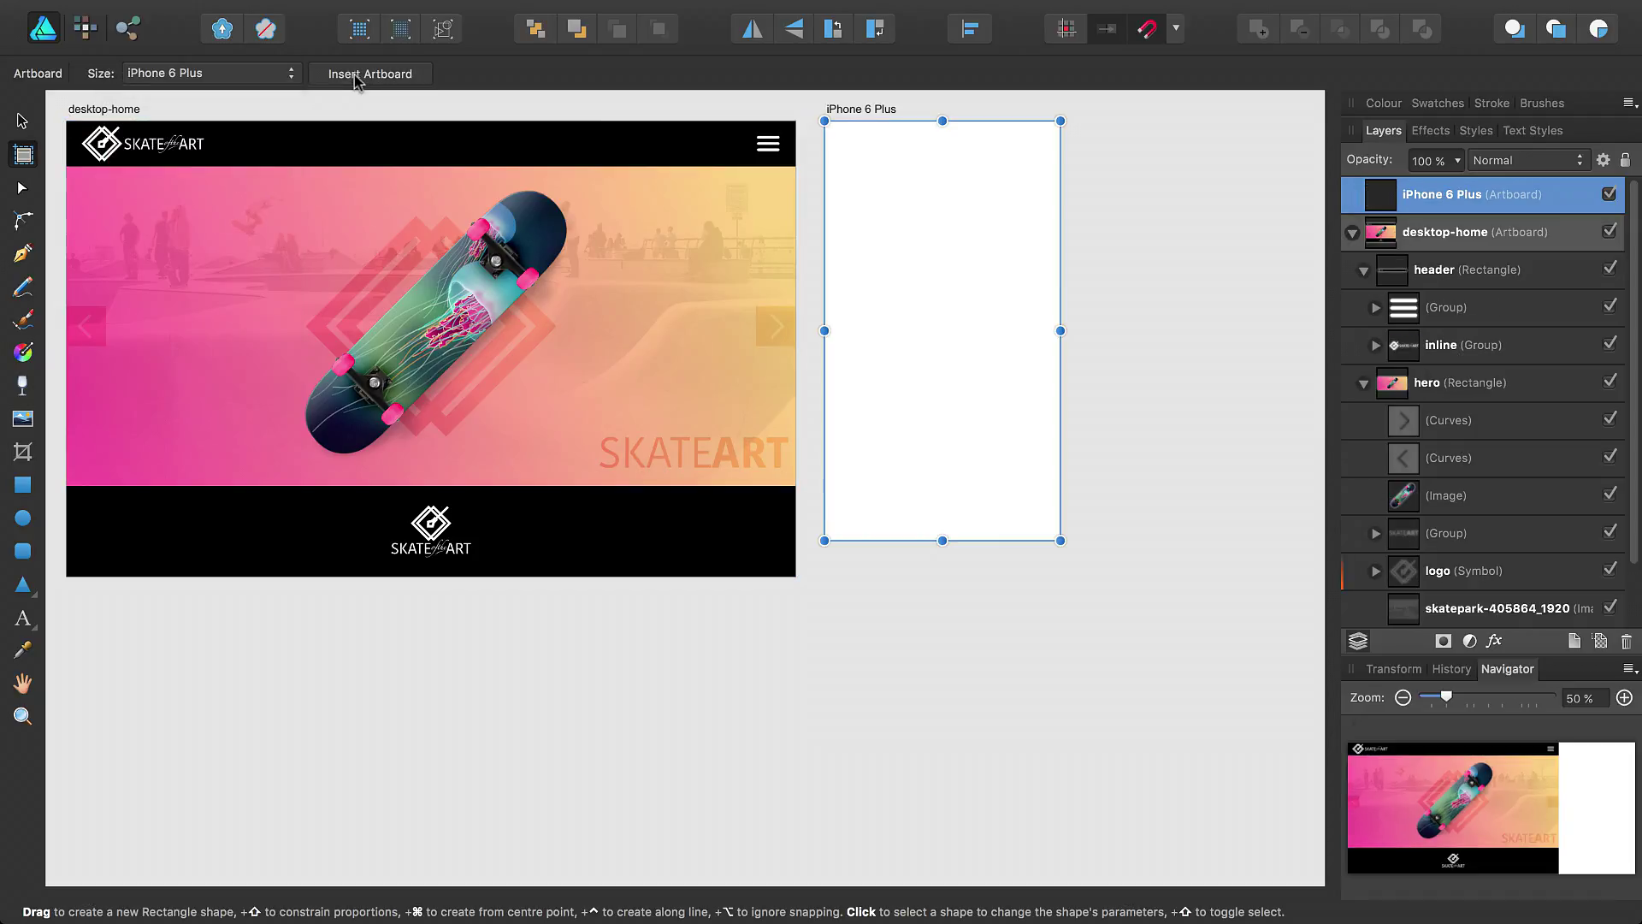
- Copy the header, hero and footer layers from desktop-home together into the iPhone 6 Plus artboard
click(1461, 270)
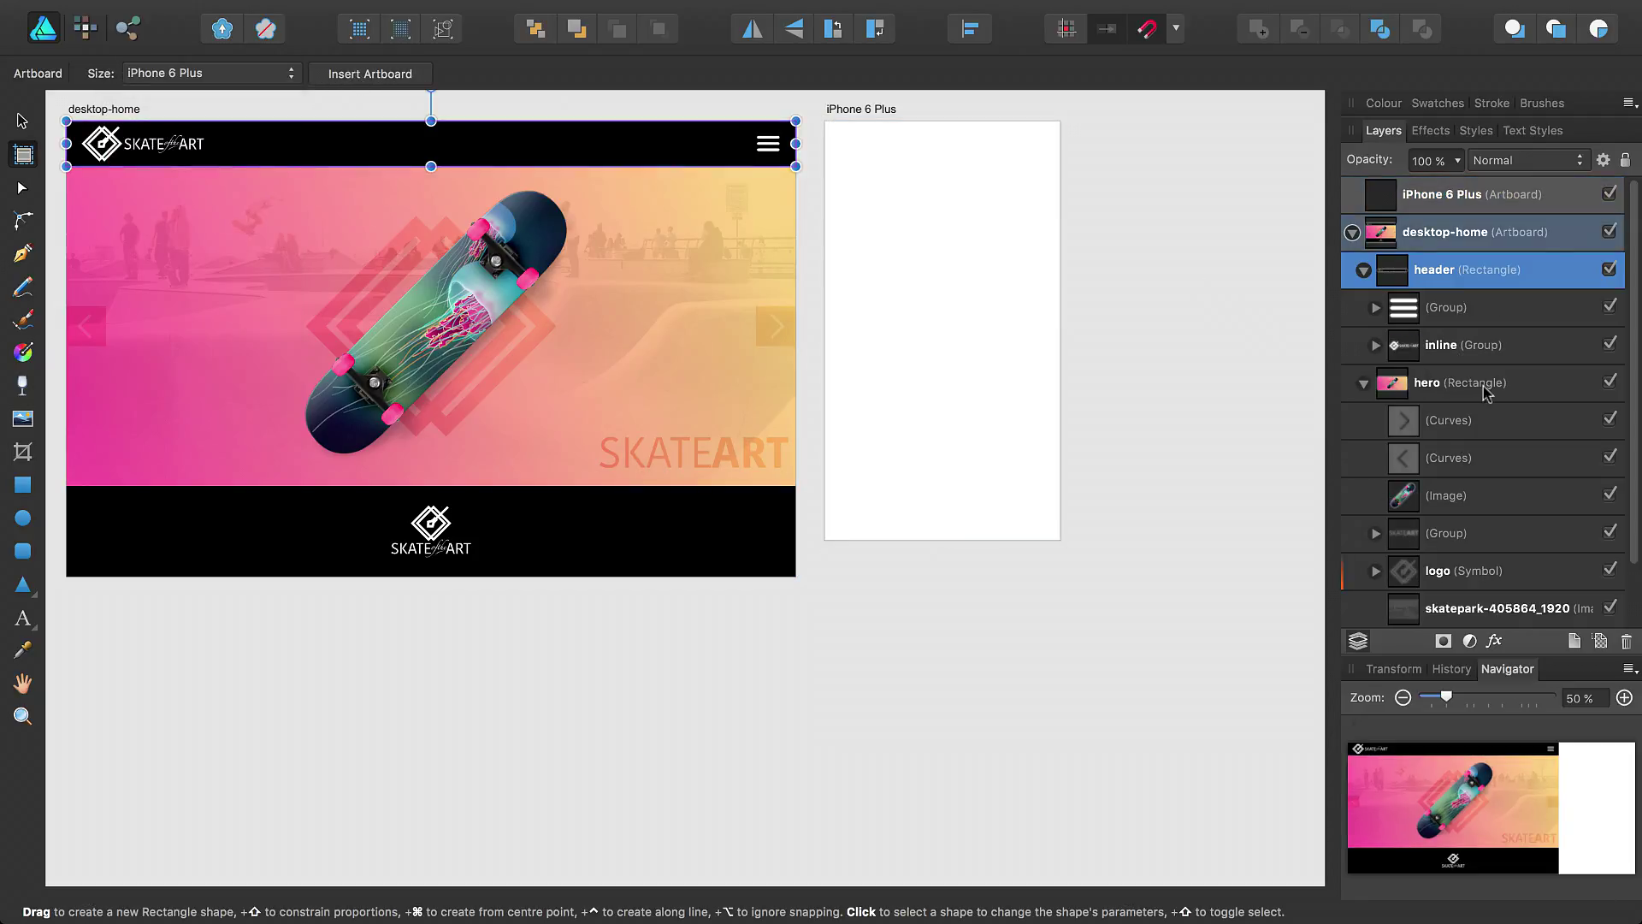
scroll(1475, 522, down, 2)
shift+click(1454, 560)
drag(1454, 561, 1452, 208)
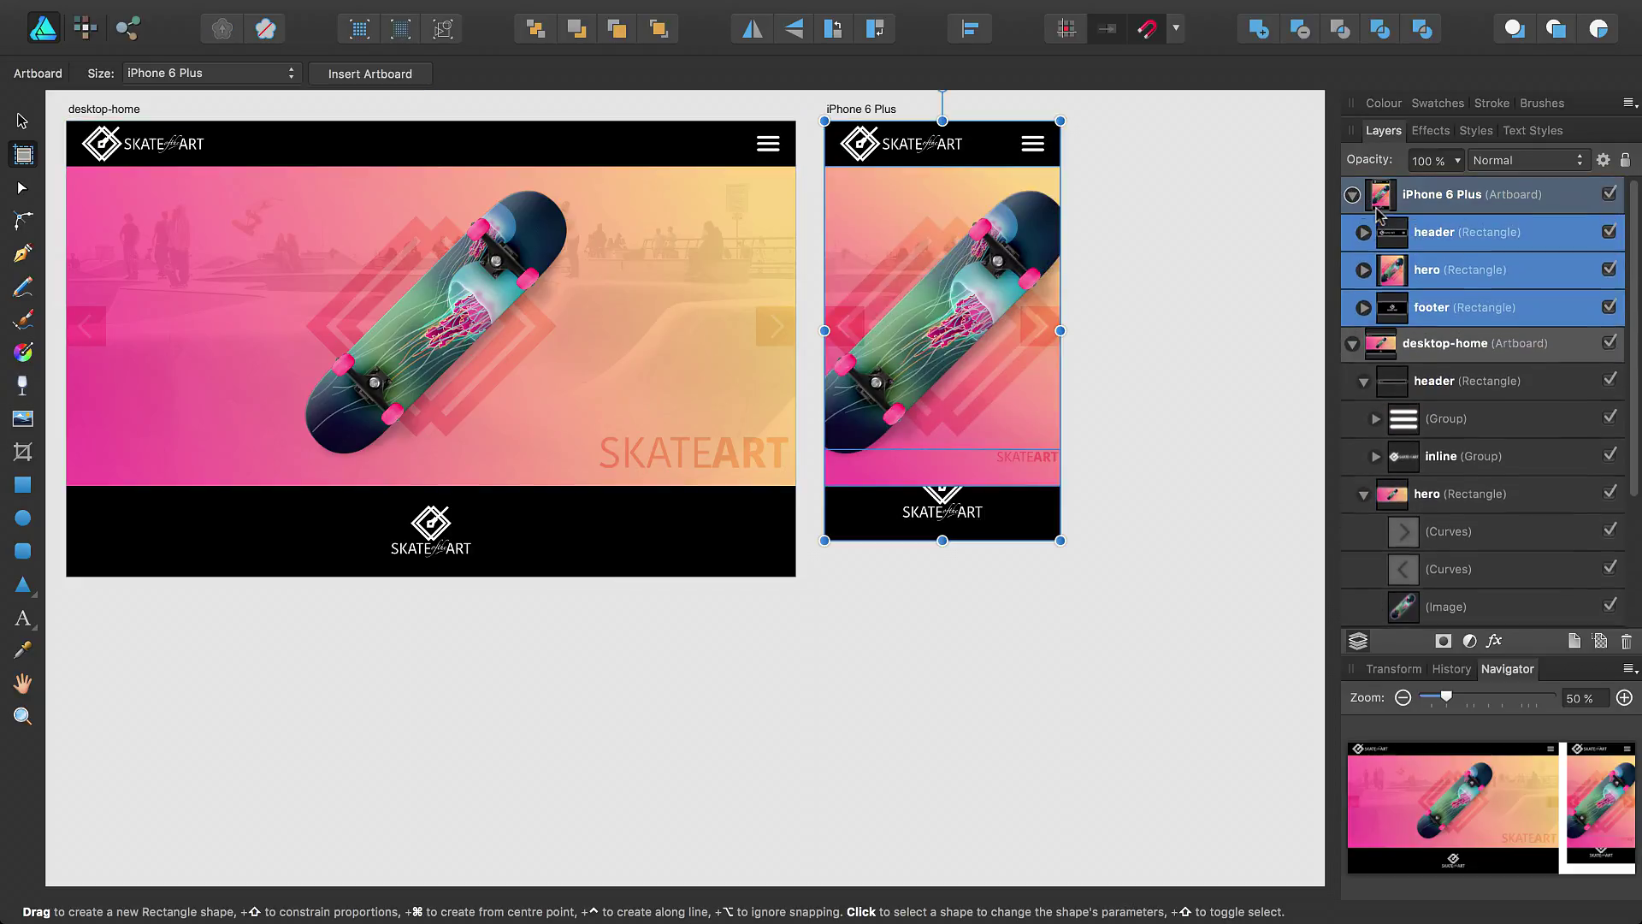
- Shorten the hero on the iPhone 6 Plus artboard so its bottom edge meets the top of the footer, and deselect it
click(1424, 271)
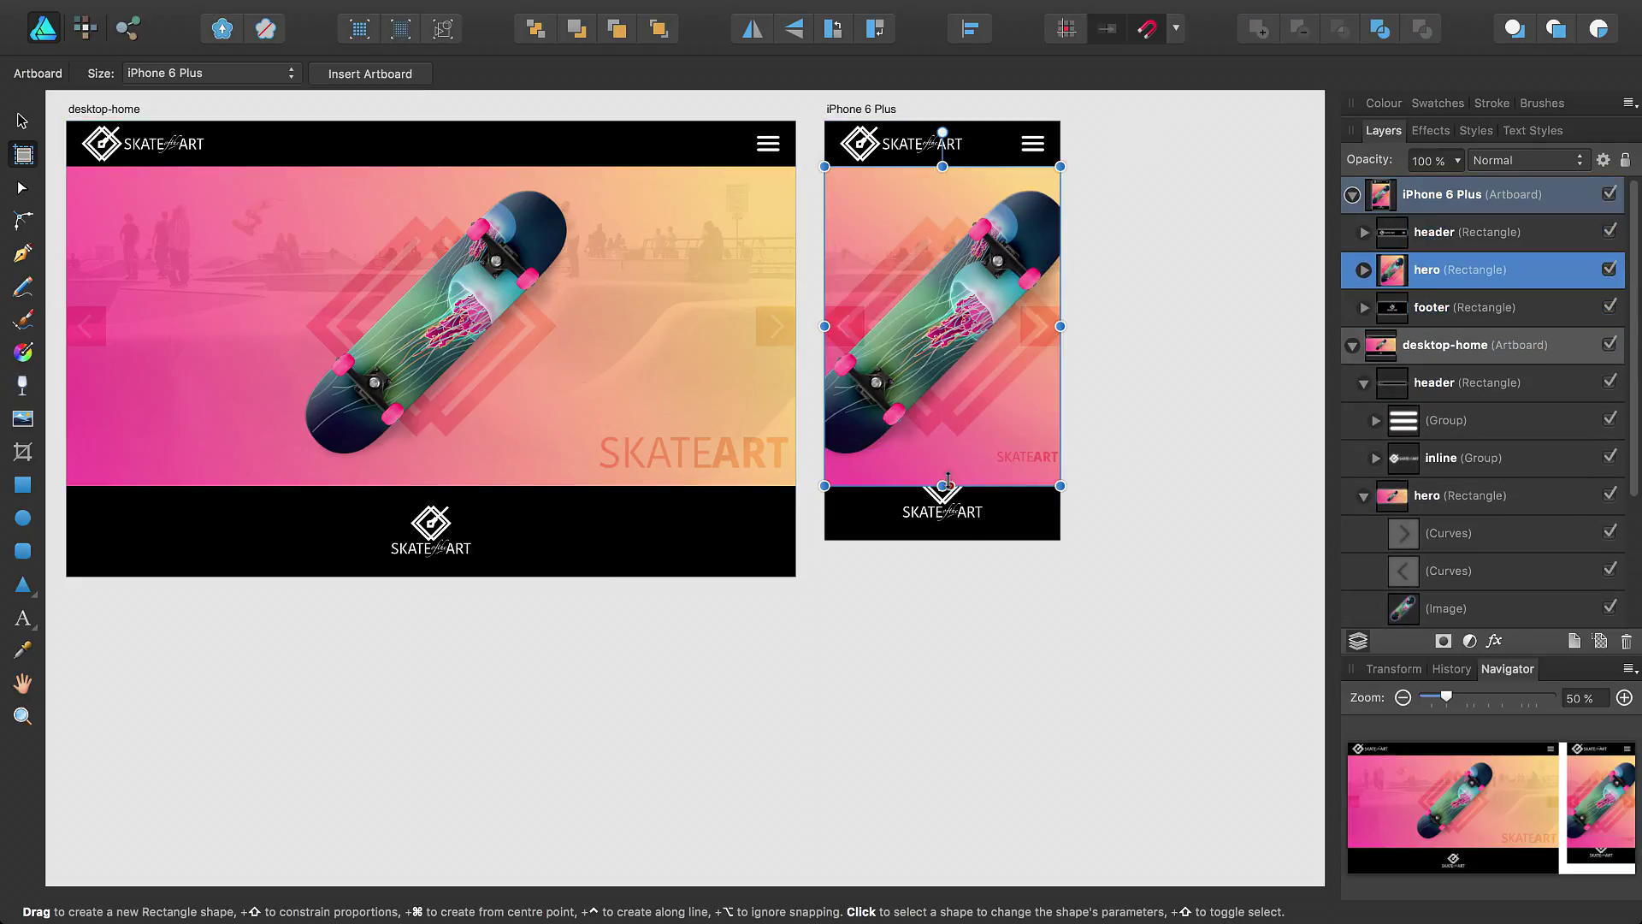
drag(942, 485, 944, 449)
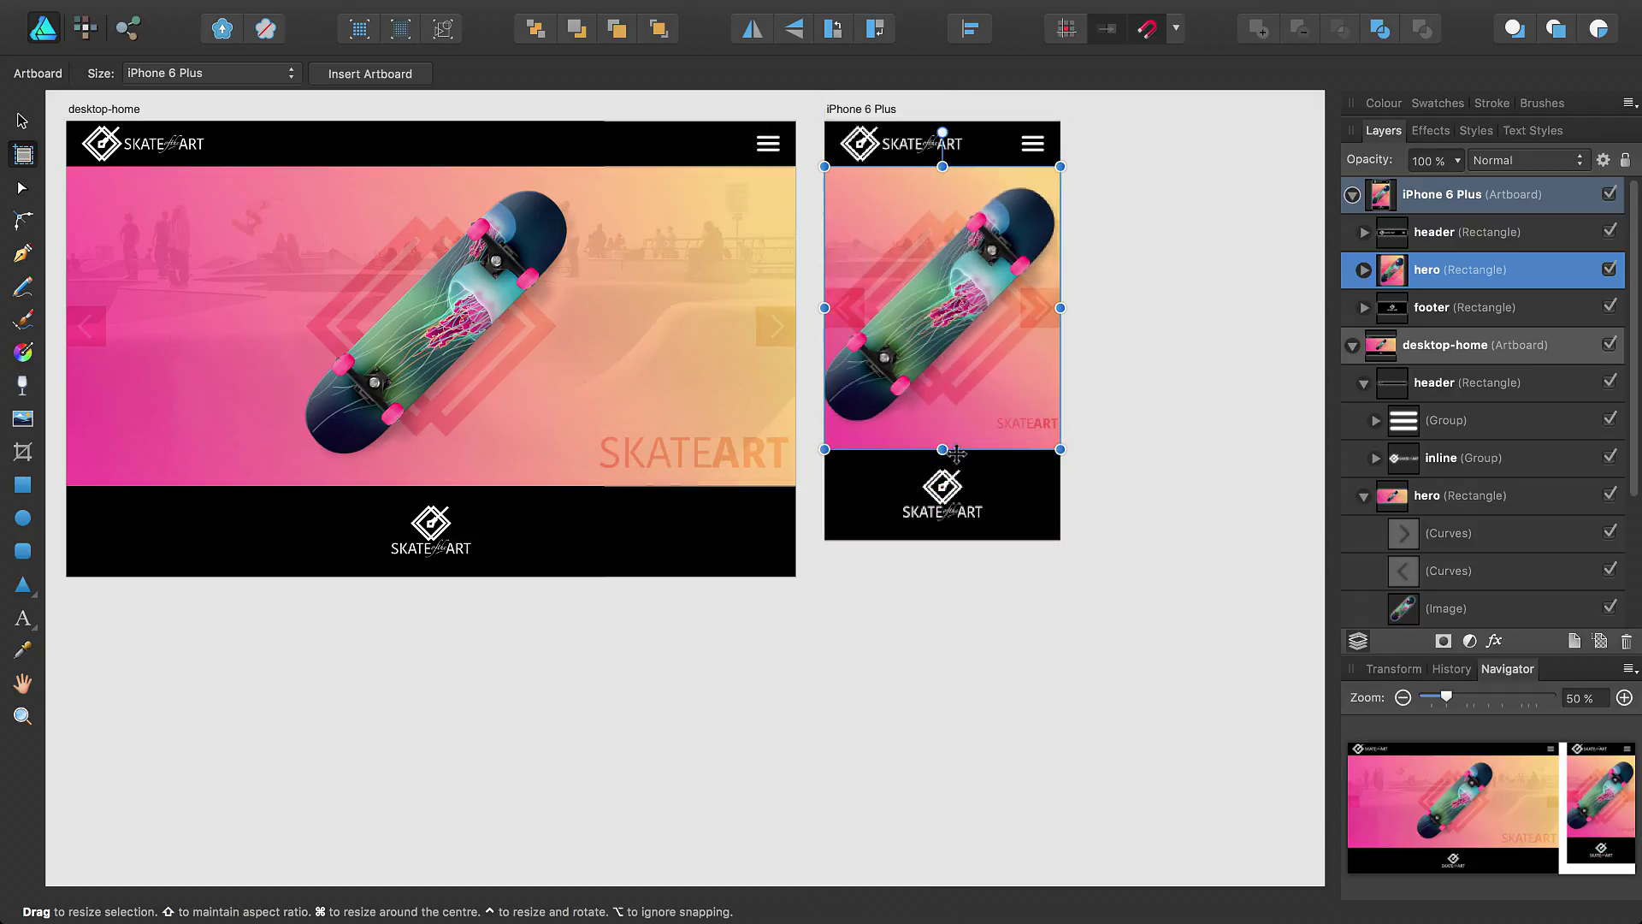
click(1109, 463)
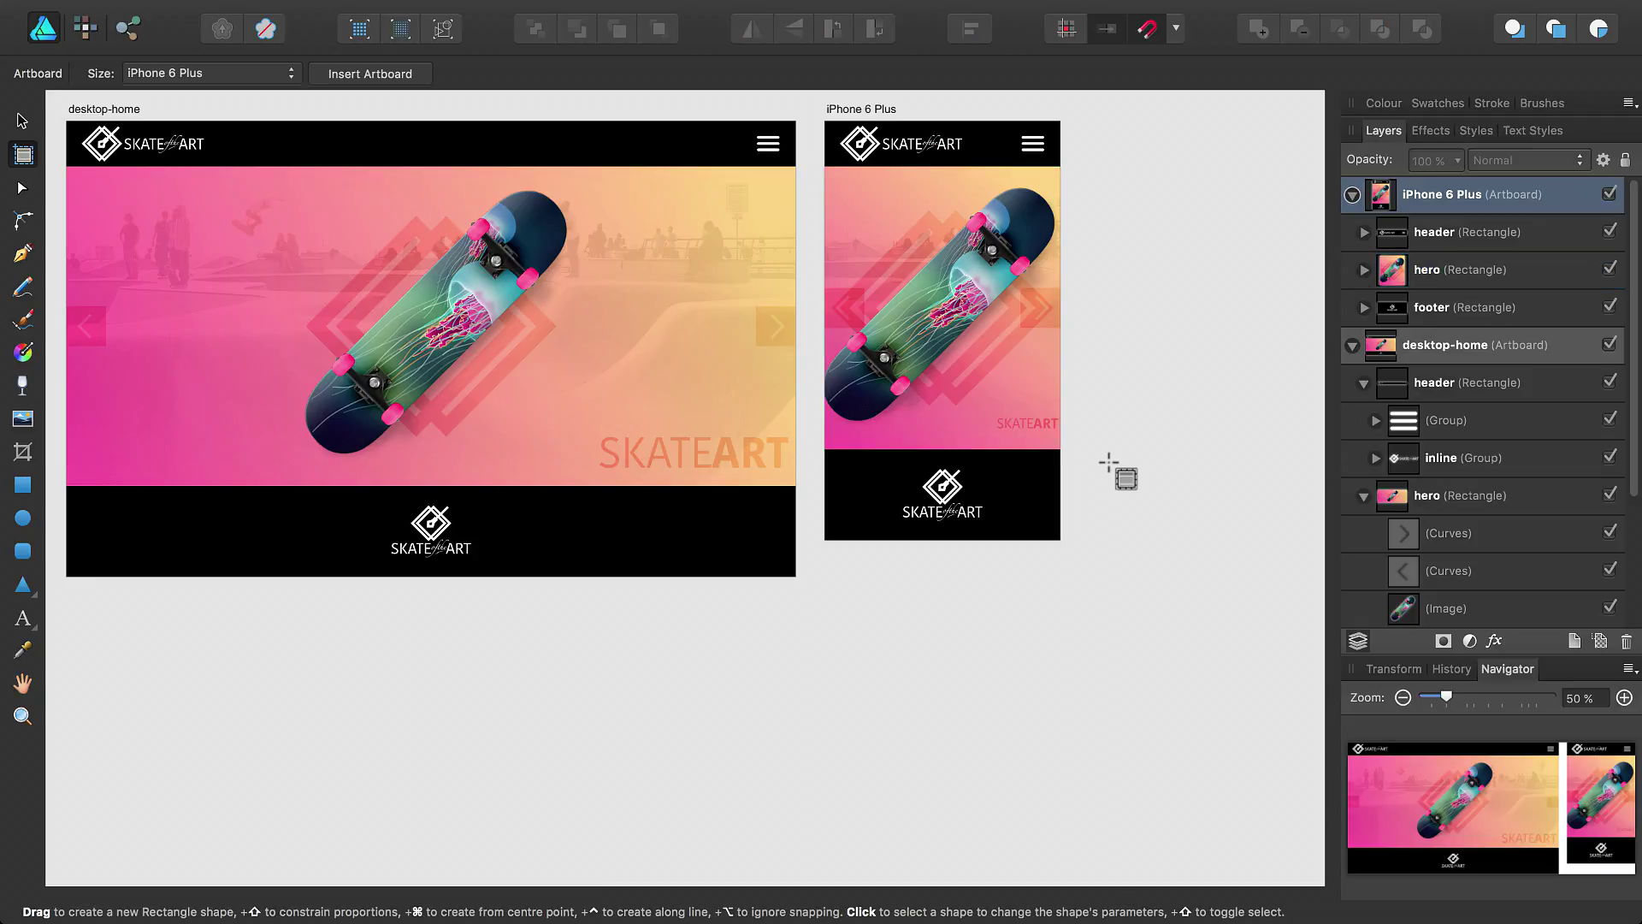
key(v)
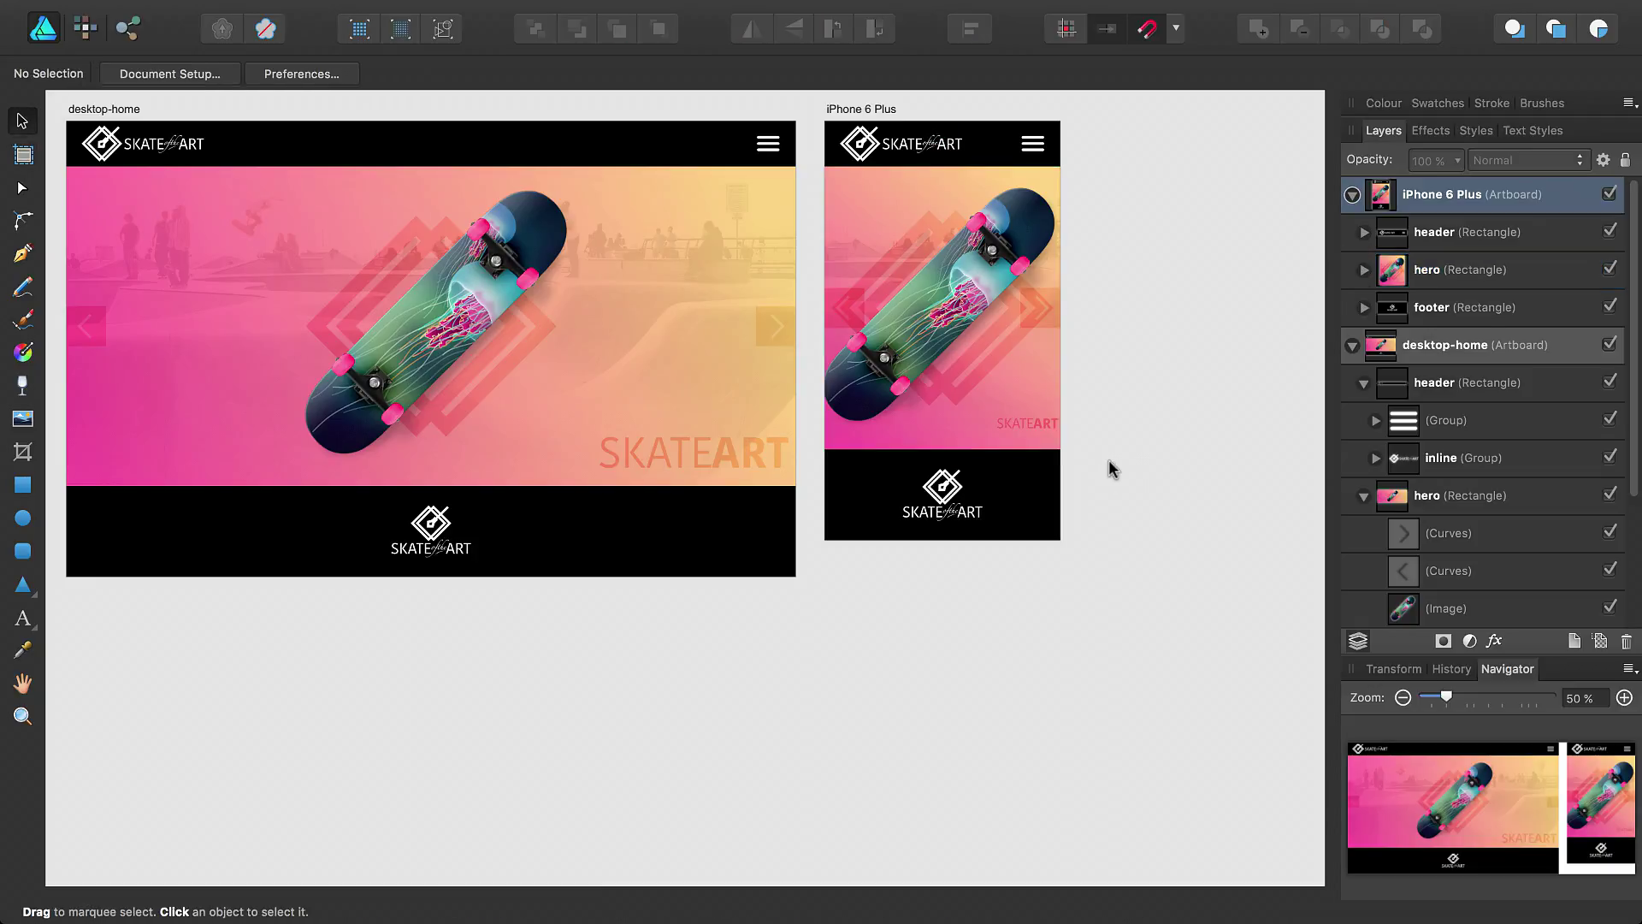